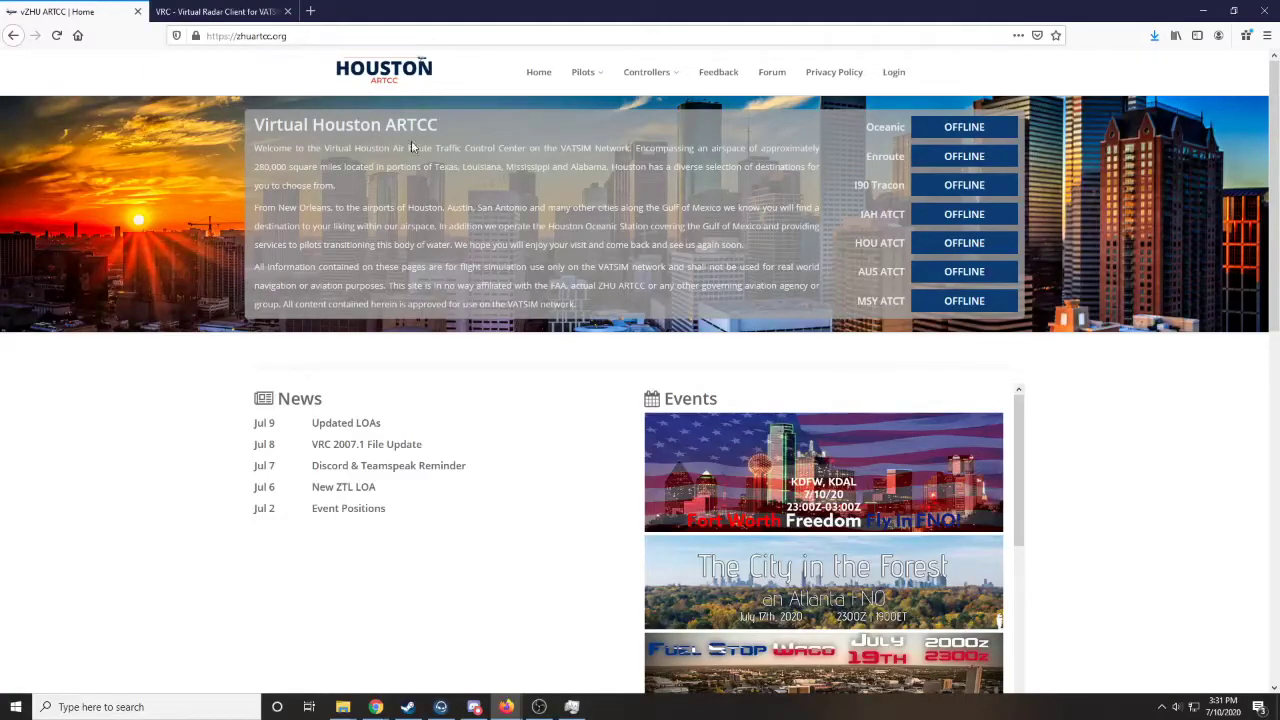
# - View the VRC download page and bring up the VRC program folder in File Explorer
pyautogui.click(222, 14)
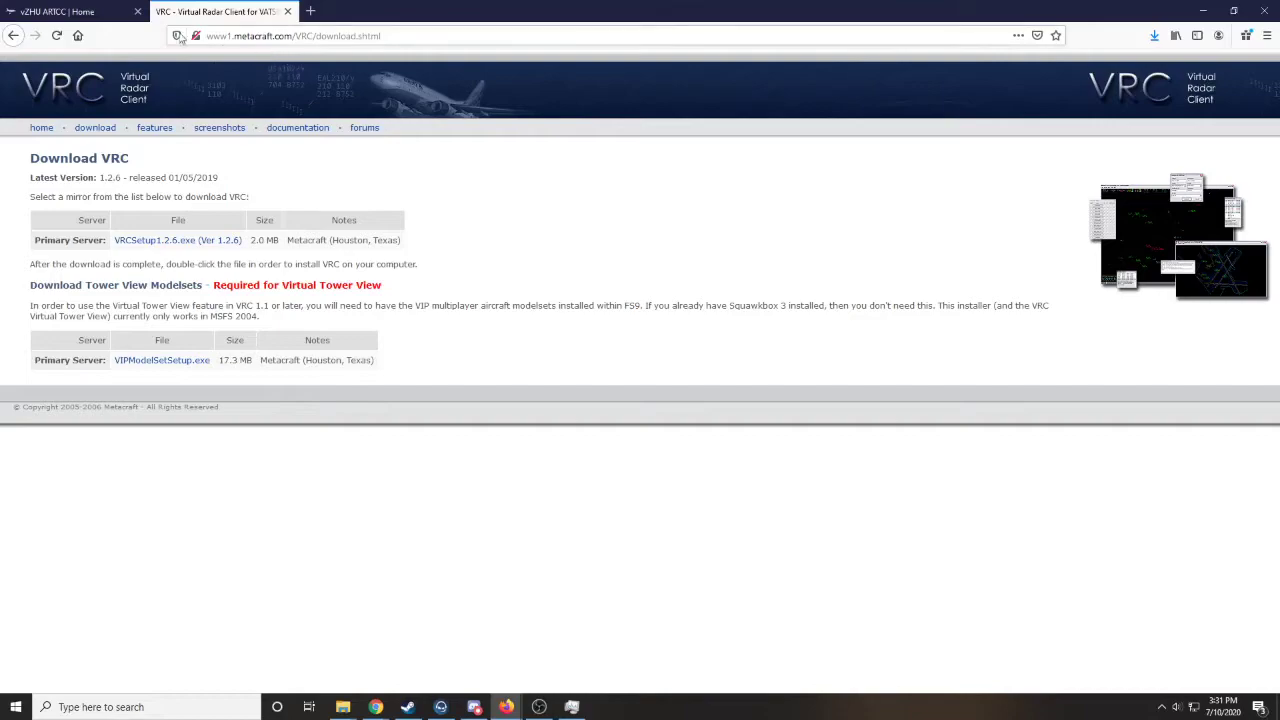
pyautogui.click(104, 134)
pyautogui.moveTo(343, 707)
pyautogui.click(411, 650)
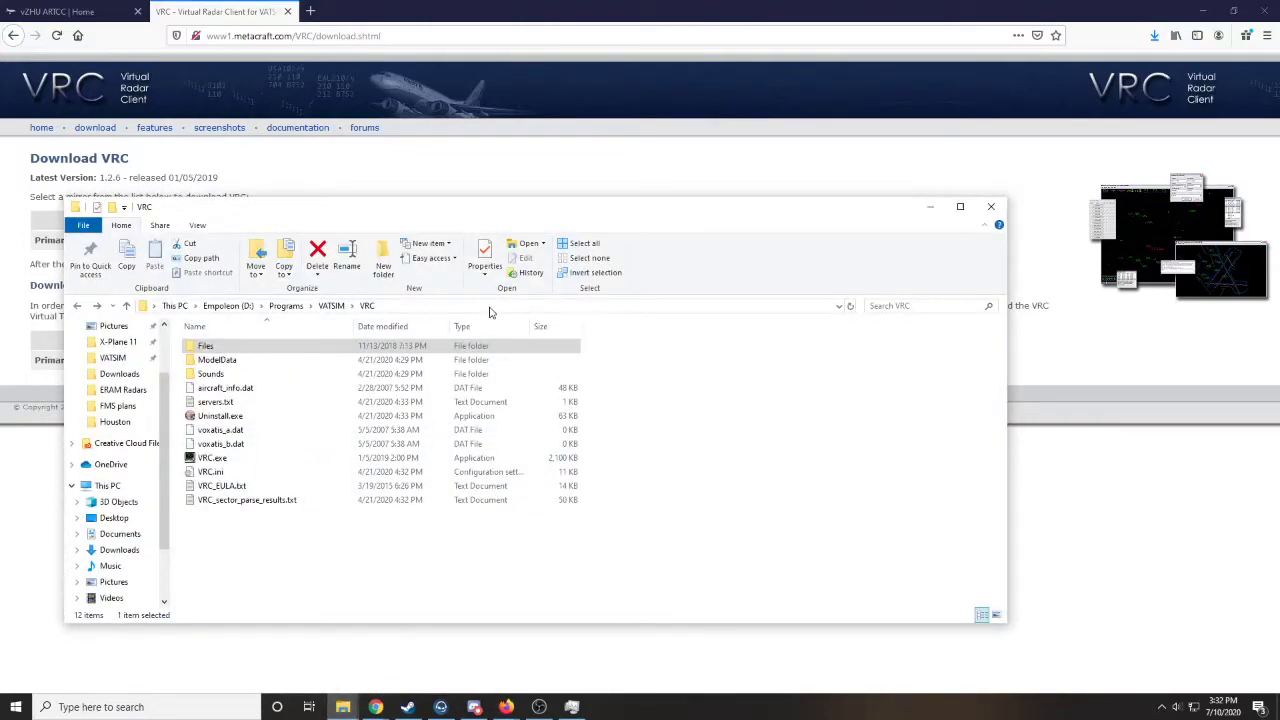
pyautogui.moveTo(586, 210); pyautogui.dragTo(611, 206)
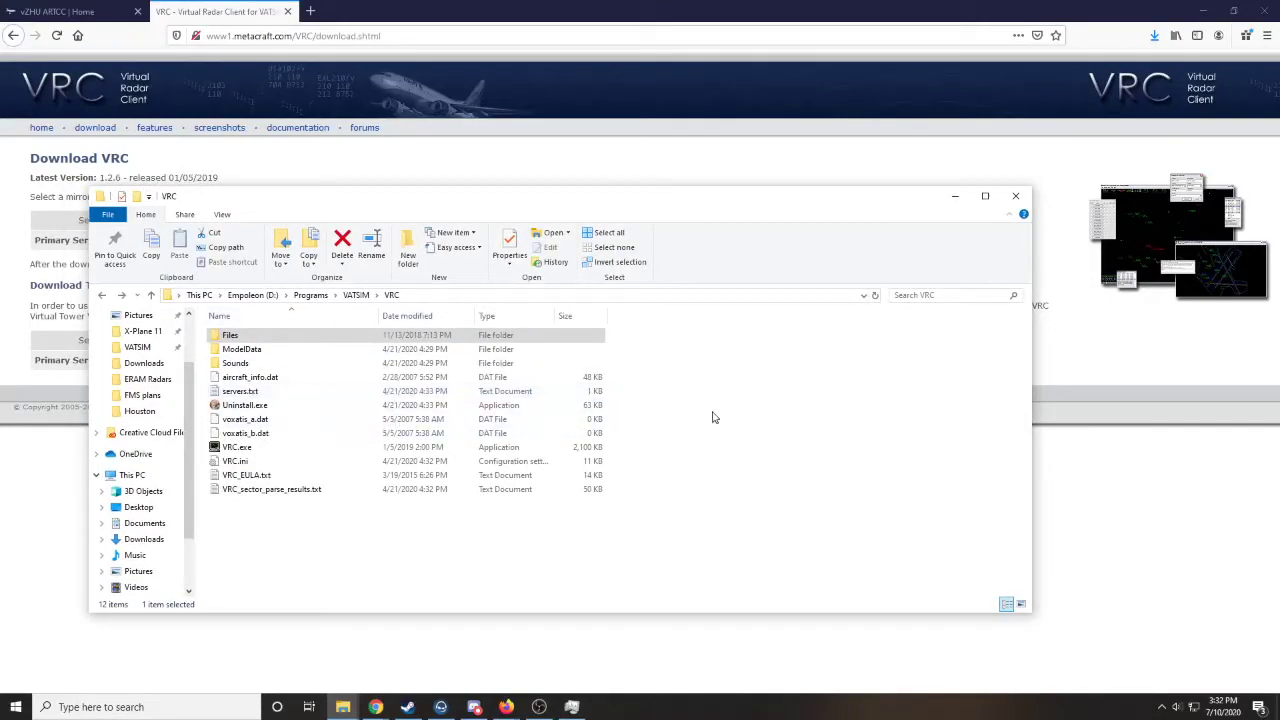
# - From the Houston ARTCC site's controller documents, download the ZHU VRC 2007.1 Files archive and open it in Windows Explorer
pyautogui.click(62, 19)
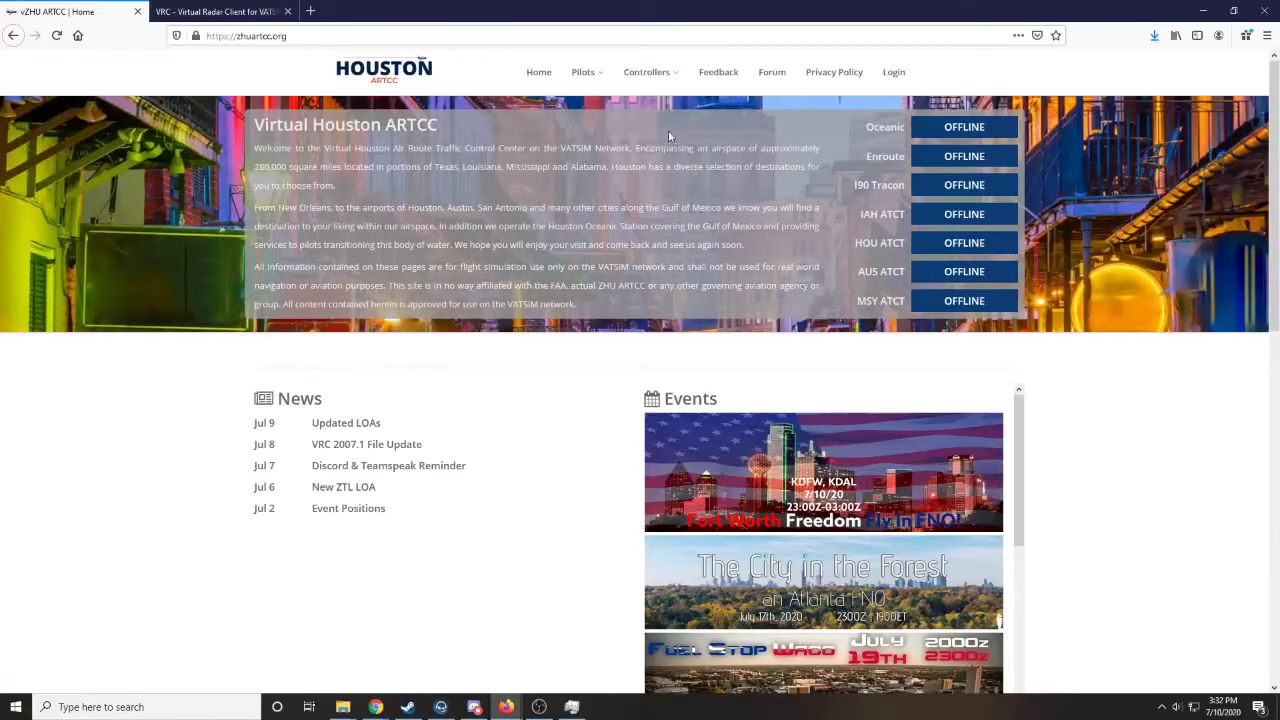
pyautogui.click(668, 71)
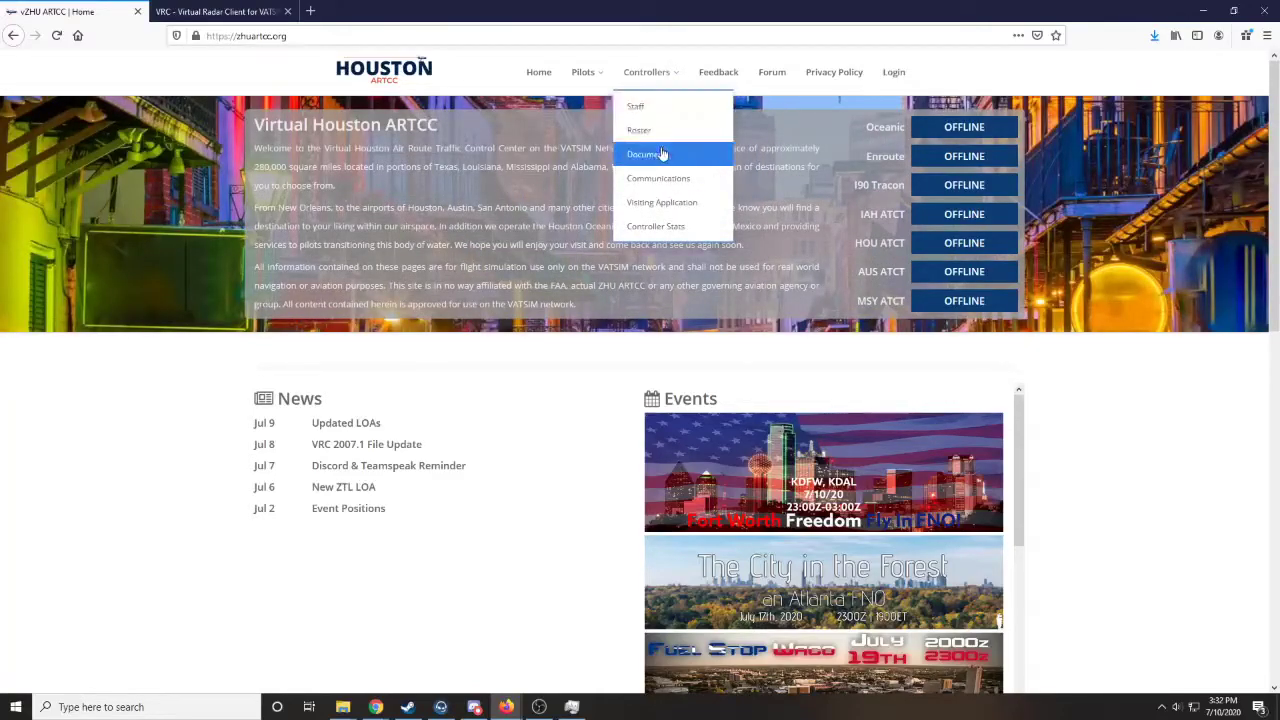
pyautogui.click(643, 154)
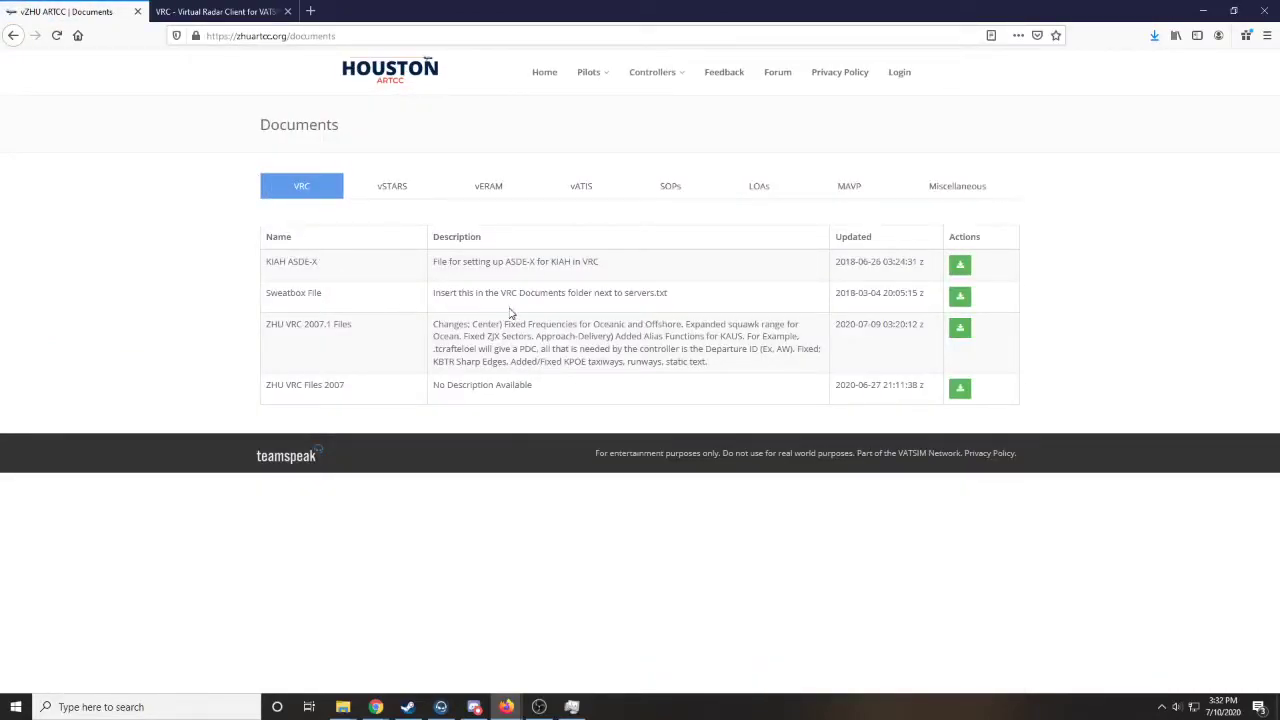
pyautogui.click(961, 330)
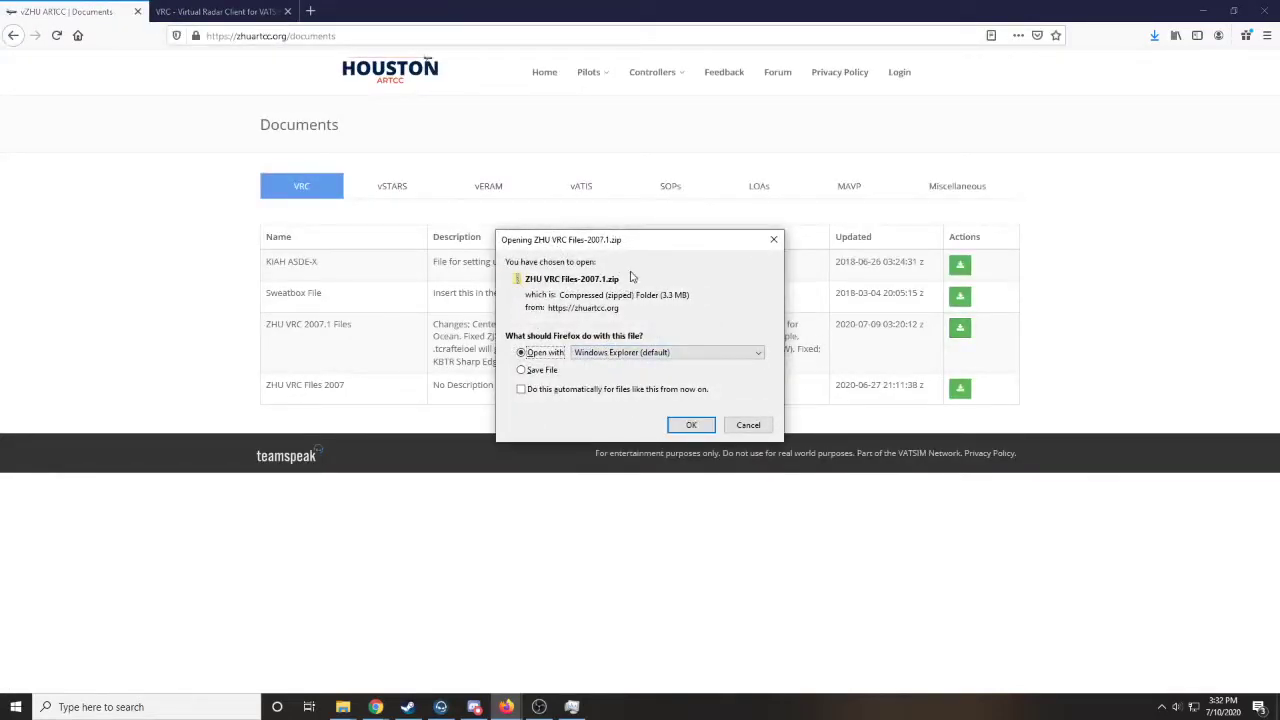
pyautogui.click(693, 426)
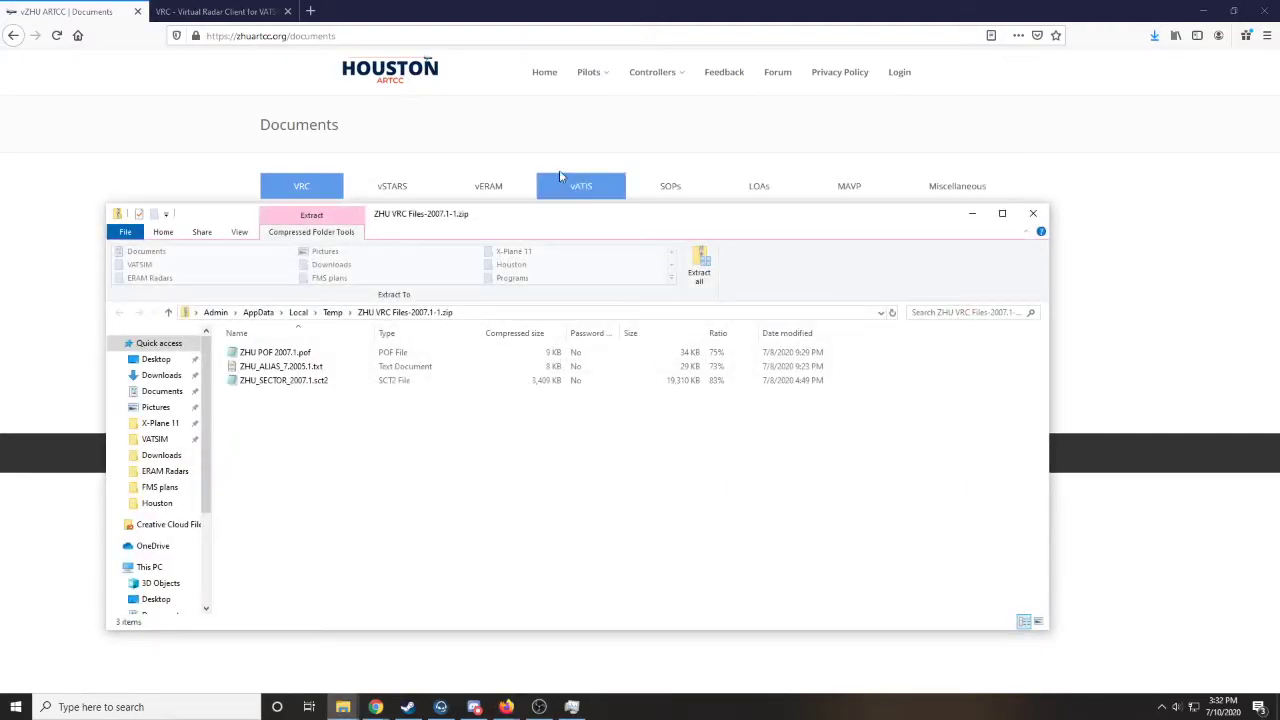
# - Examine the POF, alias and sector files inside the downloaded ZHU VRC Files archive
pyautogui.moveTo(558, 218); pyautogui.dragTo(716, 182)
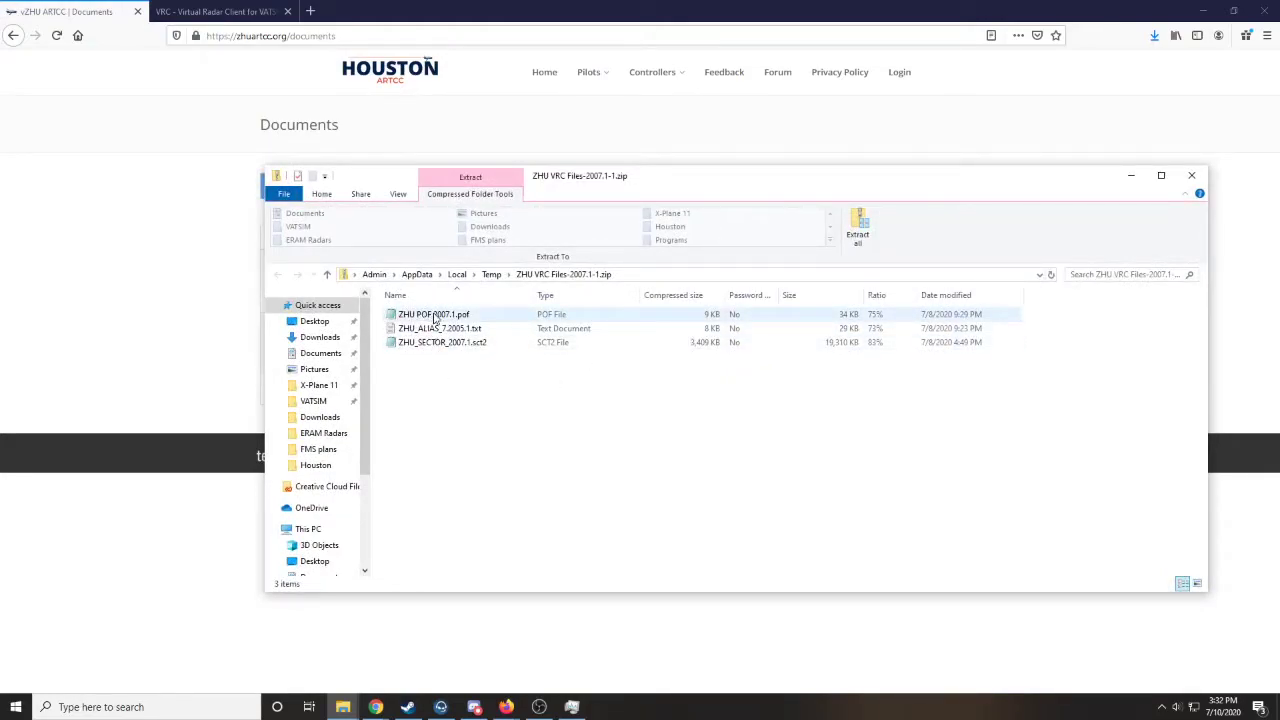
pyautogui.doubleClick(406, 312)
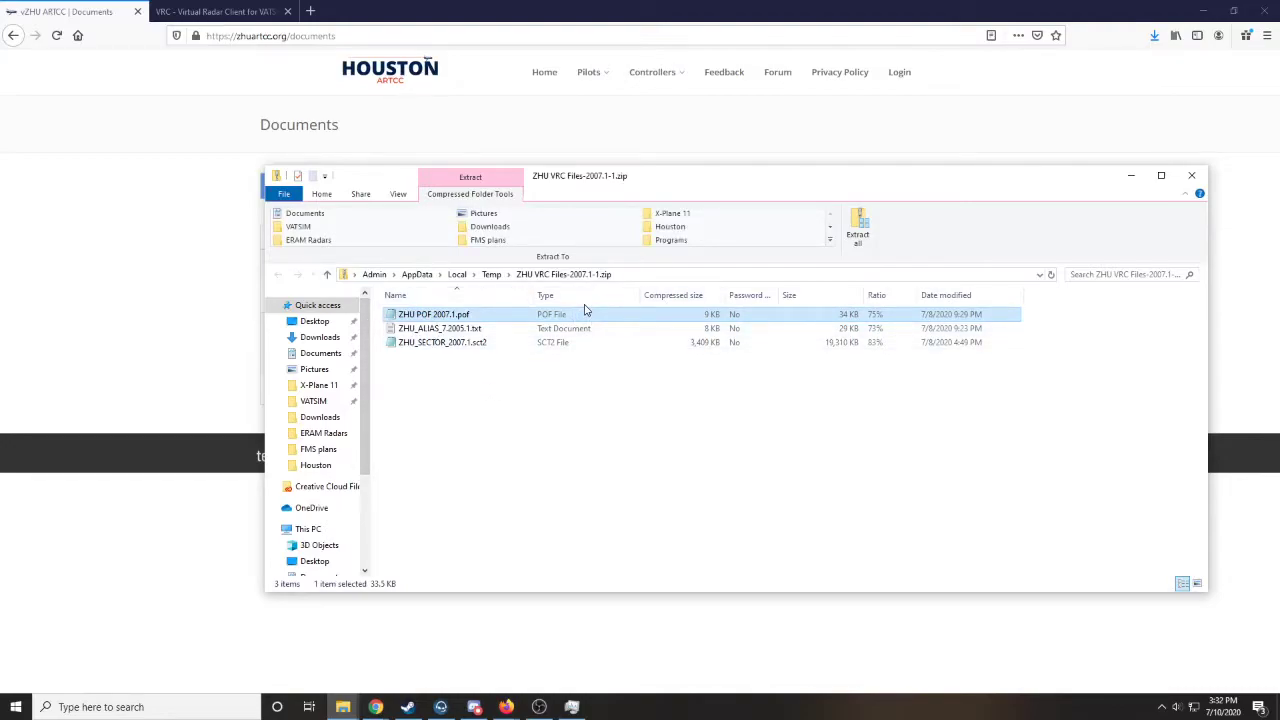
pyautogui.doubleClick(580, 329)
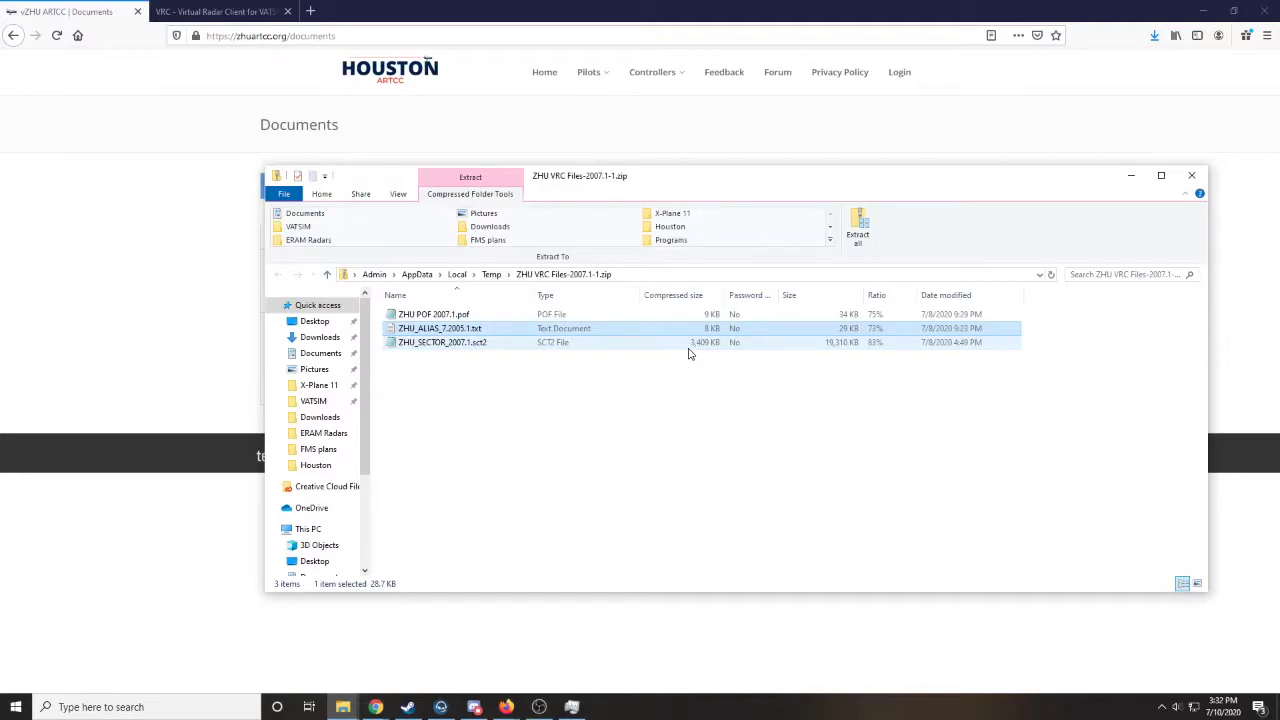
pyautogui.click(610, 345)
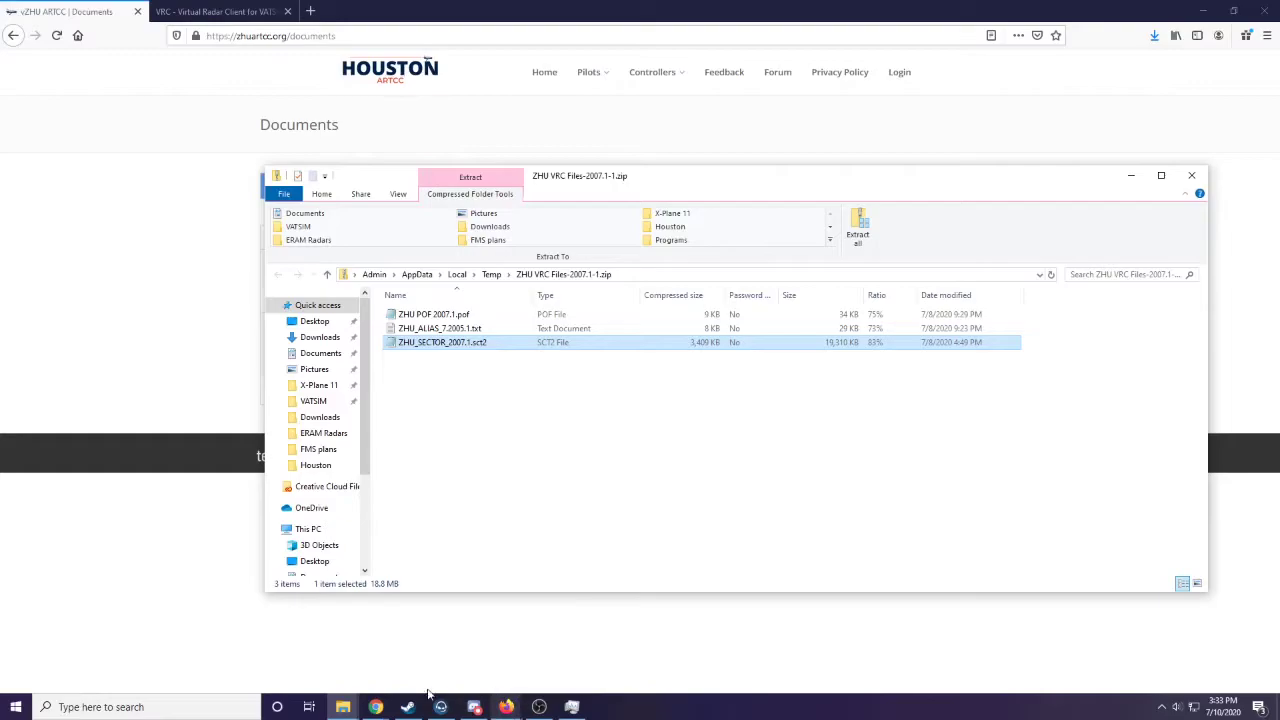
# - Open the Houston folder inside the VRC program's Files folder and close the downloaded archive's window
pyautogui.click(355, 695)
pyautogui.click(340, 655)
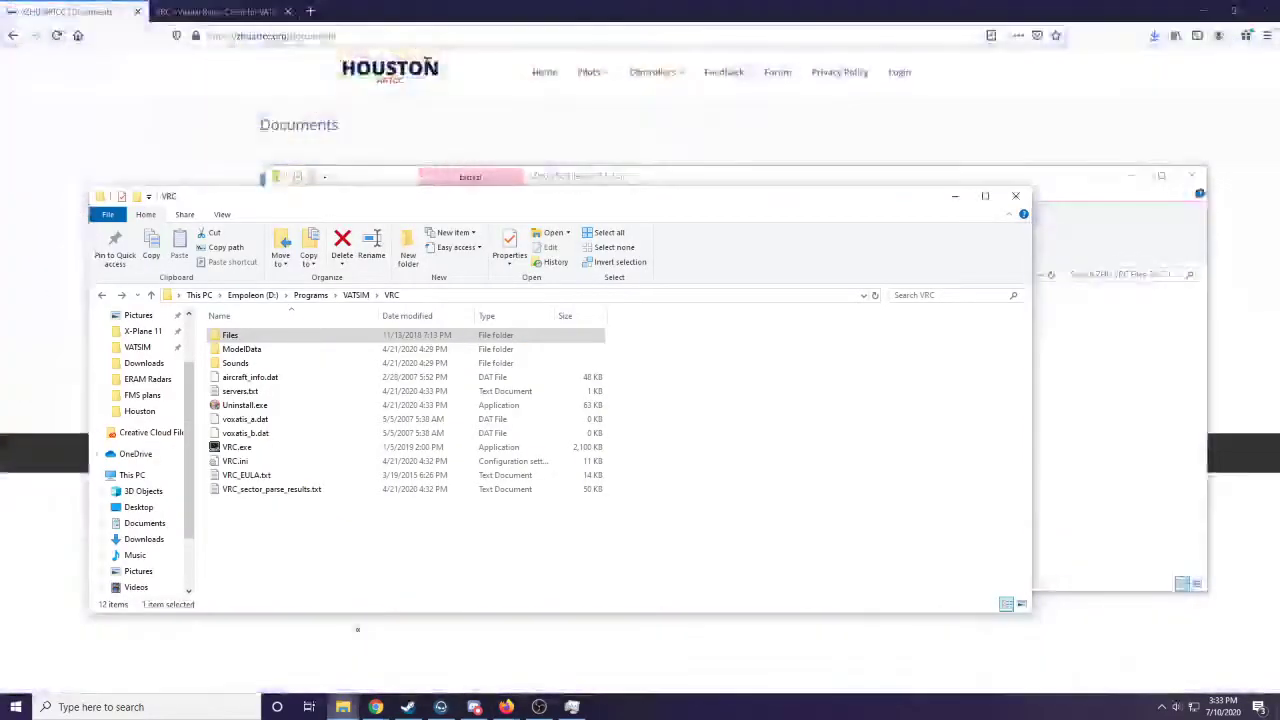
pyautogui.moveTo(532, 201); pyautogui.dragTo(493, 183)
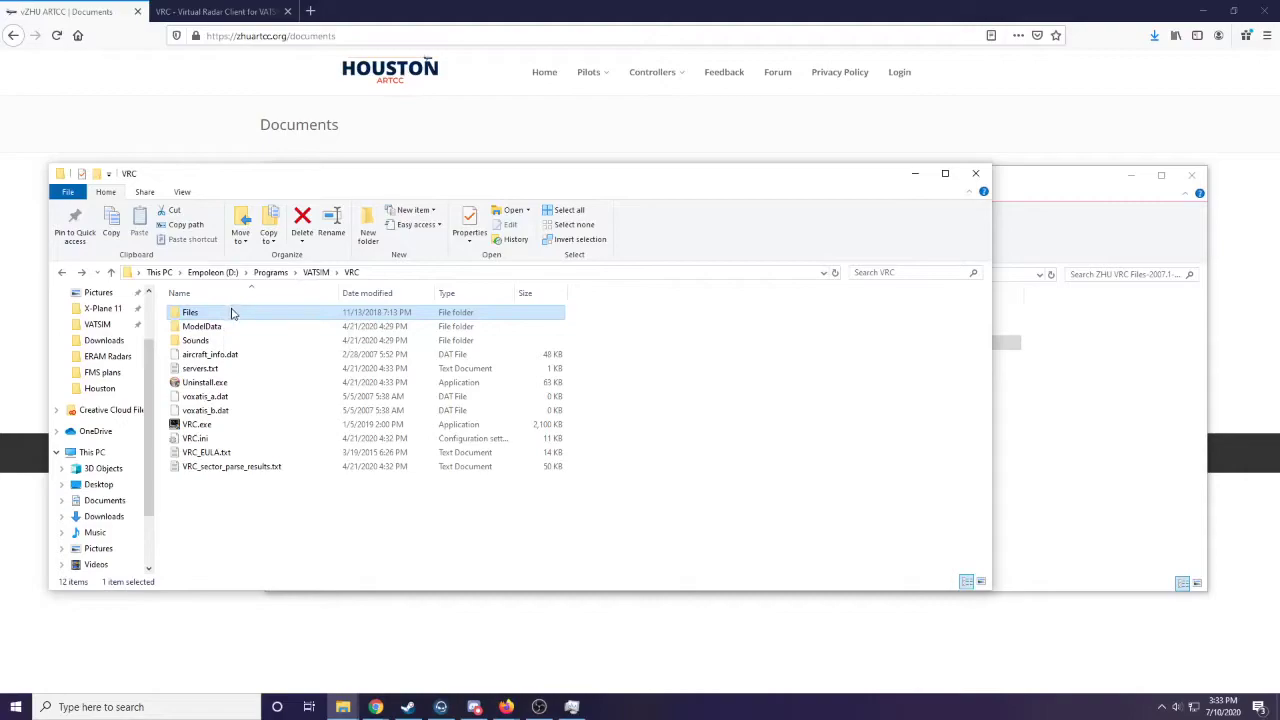
pyautogui.doubleClick(232, 315)
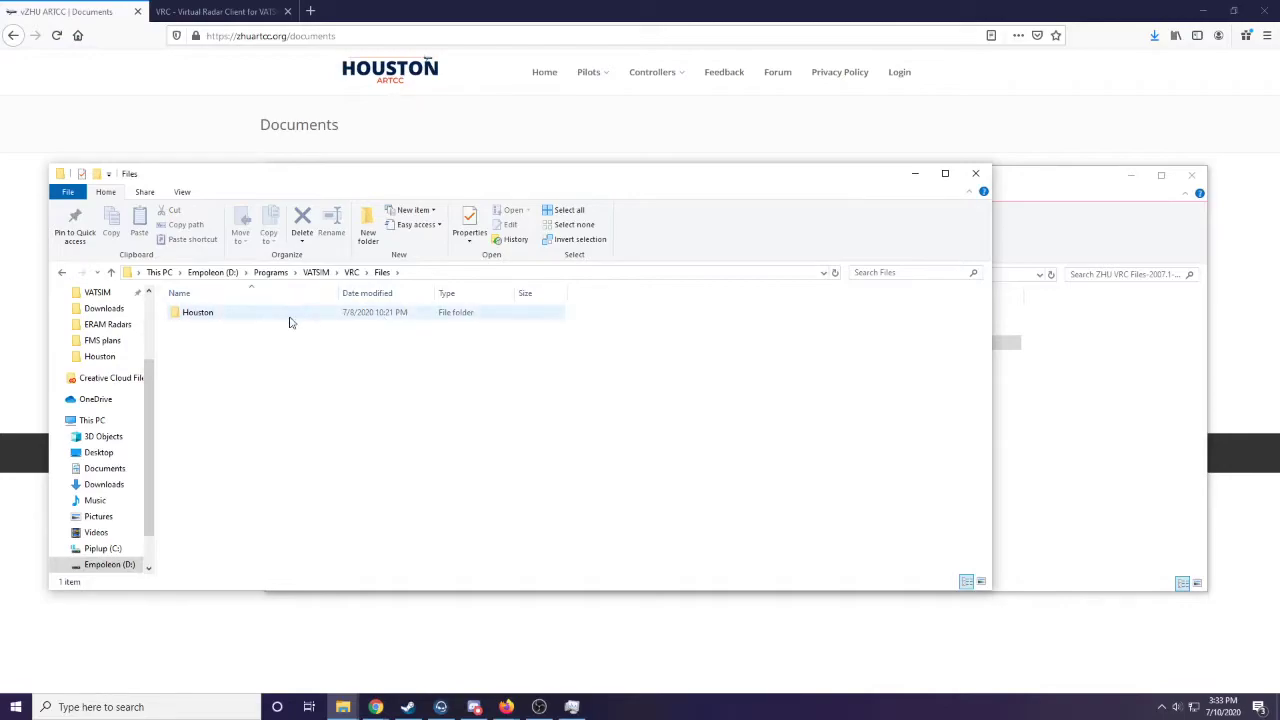
pyautogui.doubleClick(255, 318)
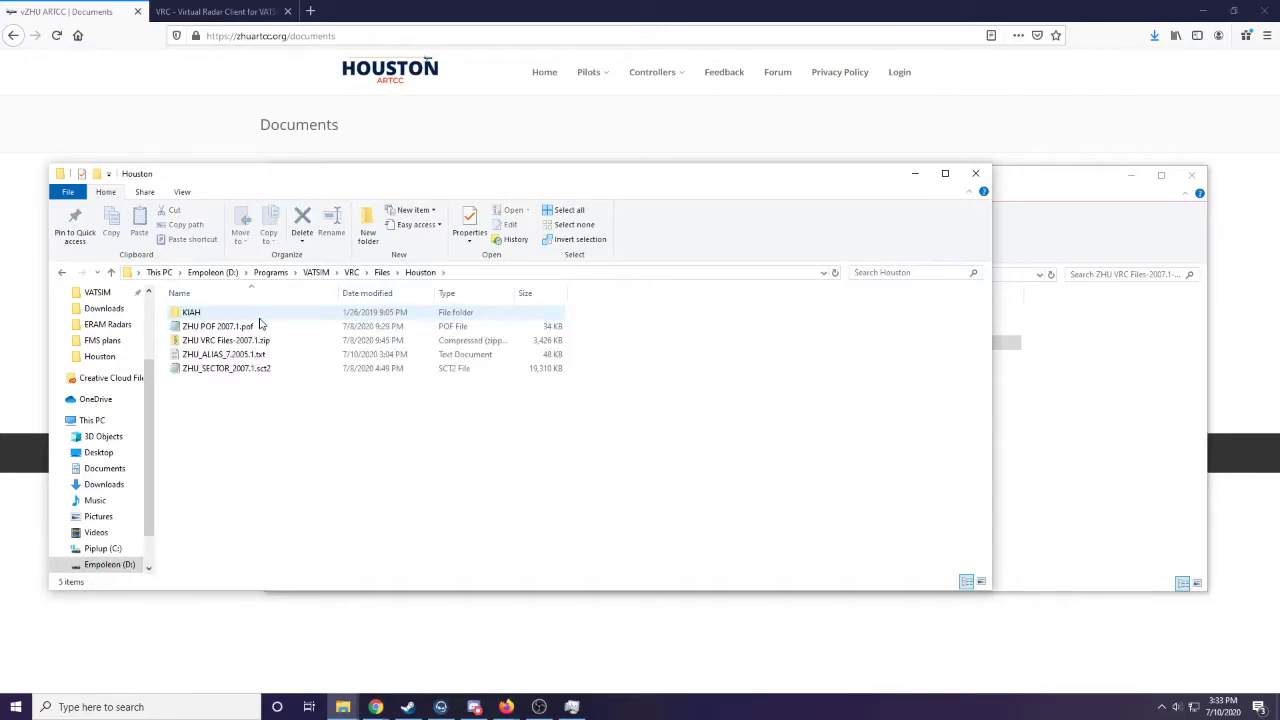
pyautogui.doubleClick(255, 340)
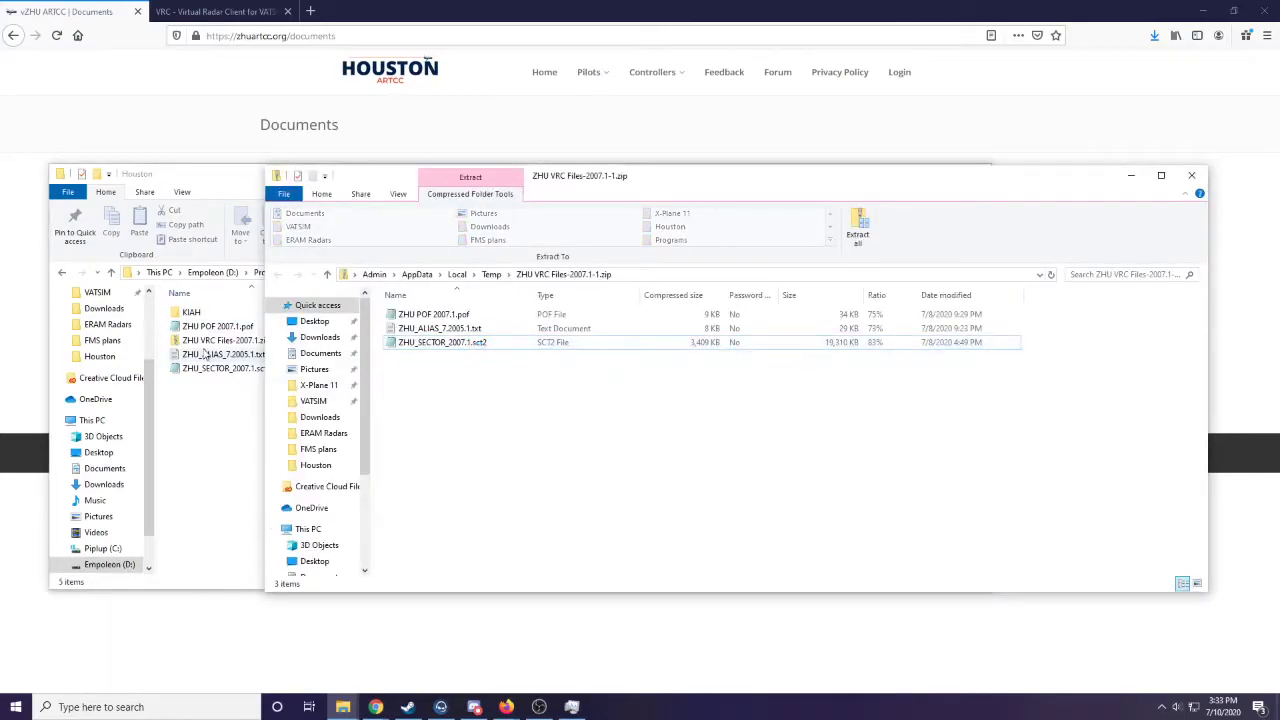
pyautogui.click(1191, 175)
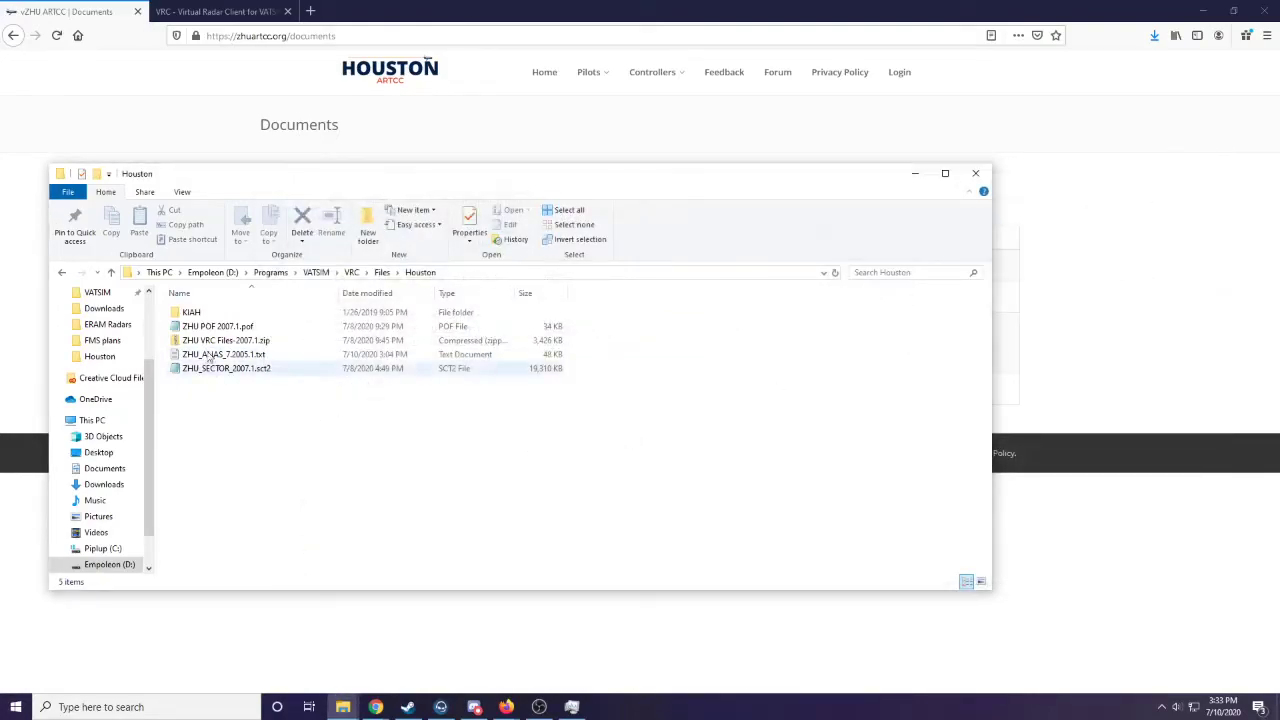
# - Launch VRC.exe from the VRC folder with the Default session profile and maximize its window
pyautogui.click(351, 272)
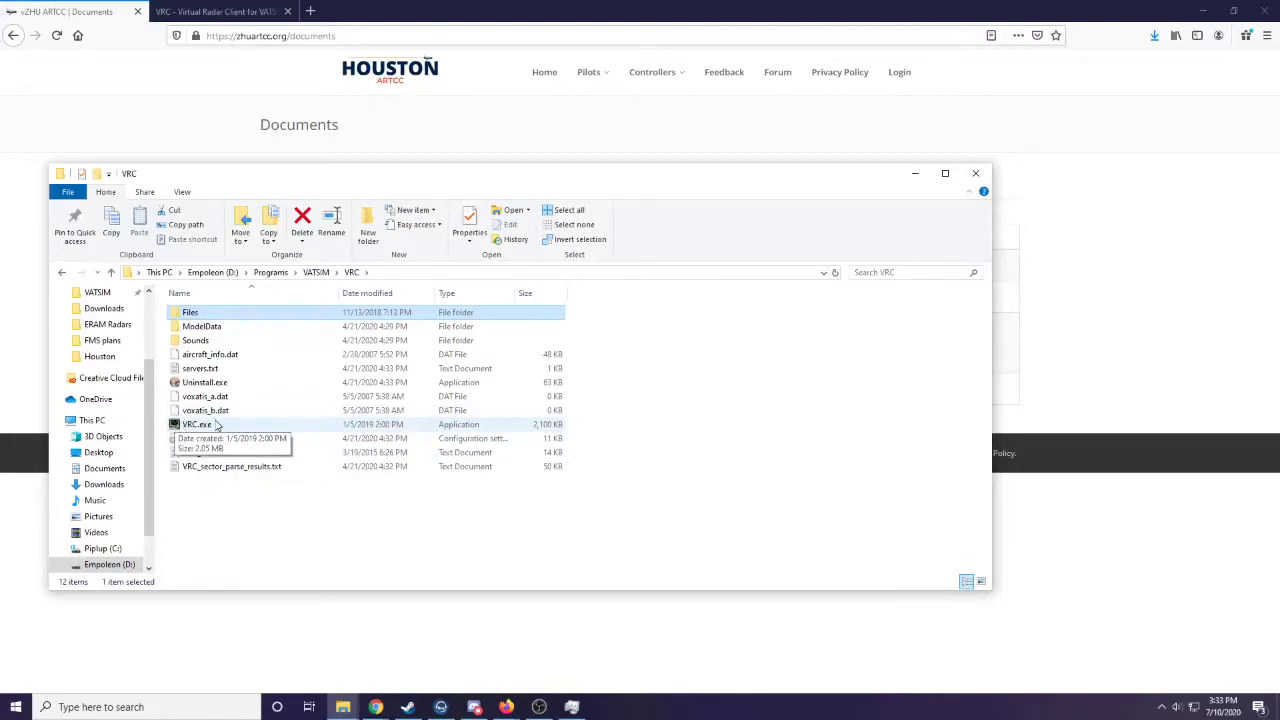
pyautogui.doubleClick(250, 433)
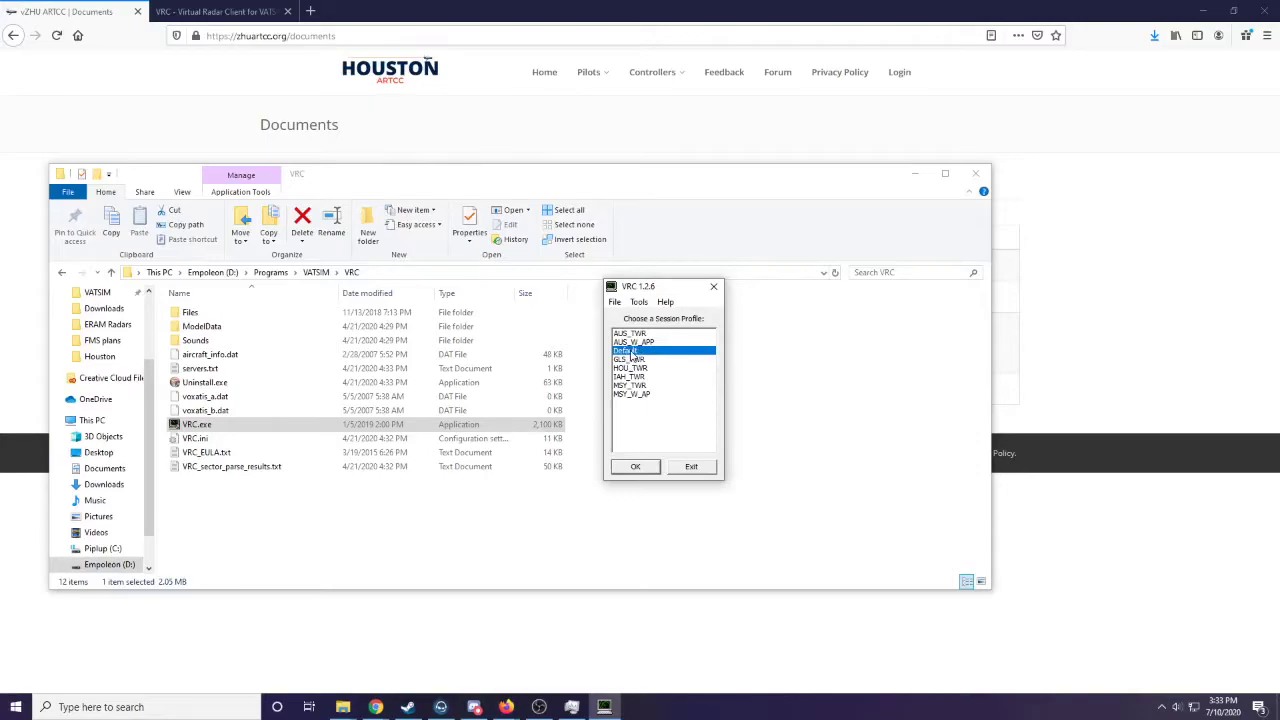
pyautogui.moveTo(644, 292); pyautogui.dragTo(616, 311)
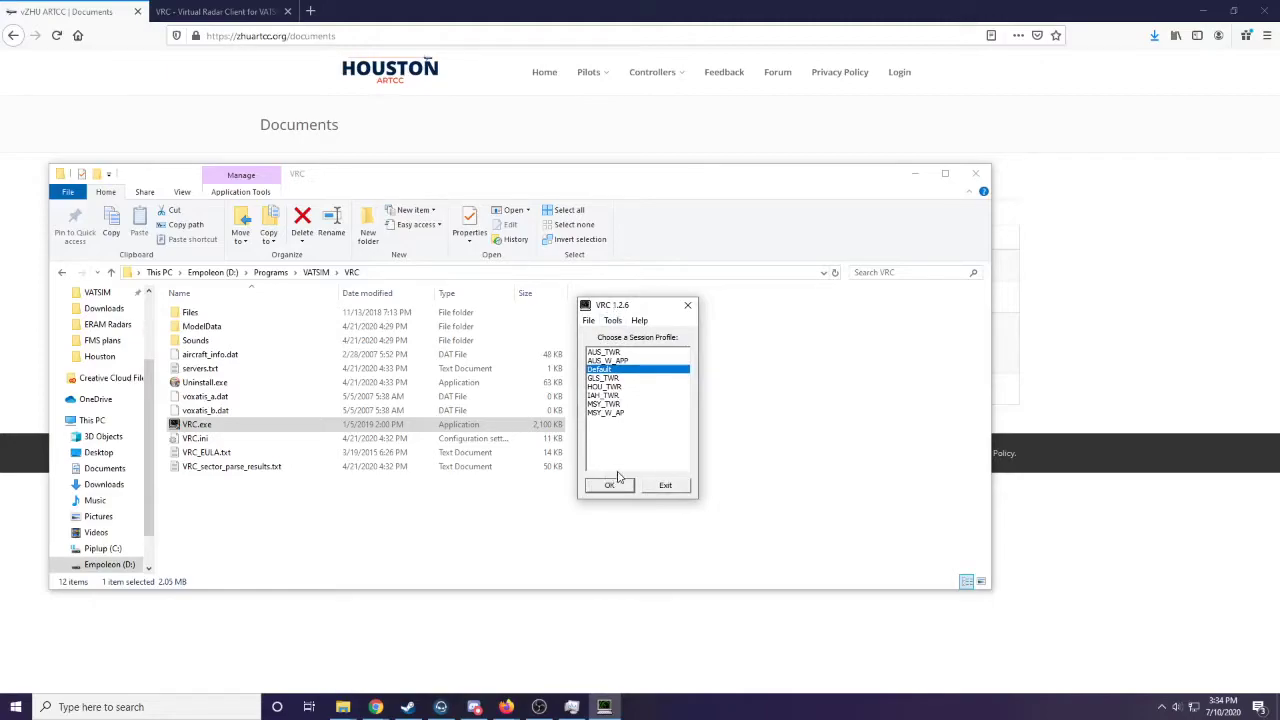
pyautogui.doubleClick(611, 371)
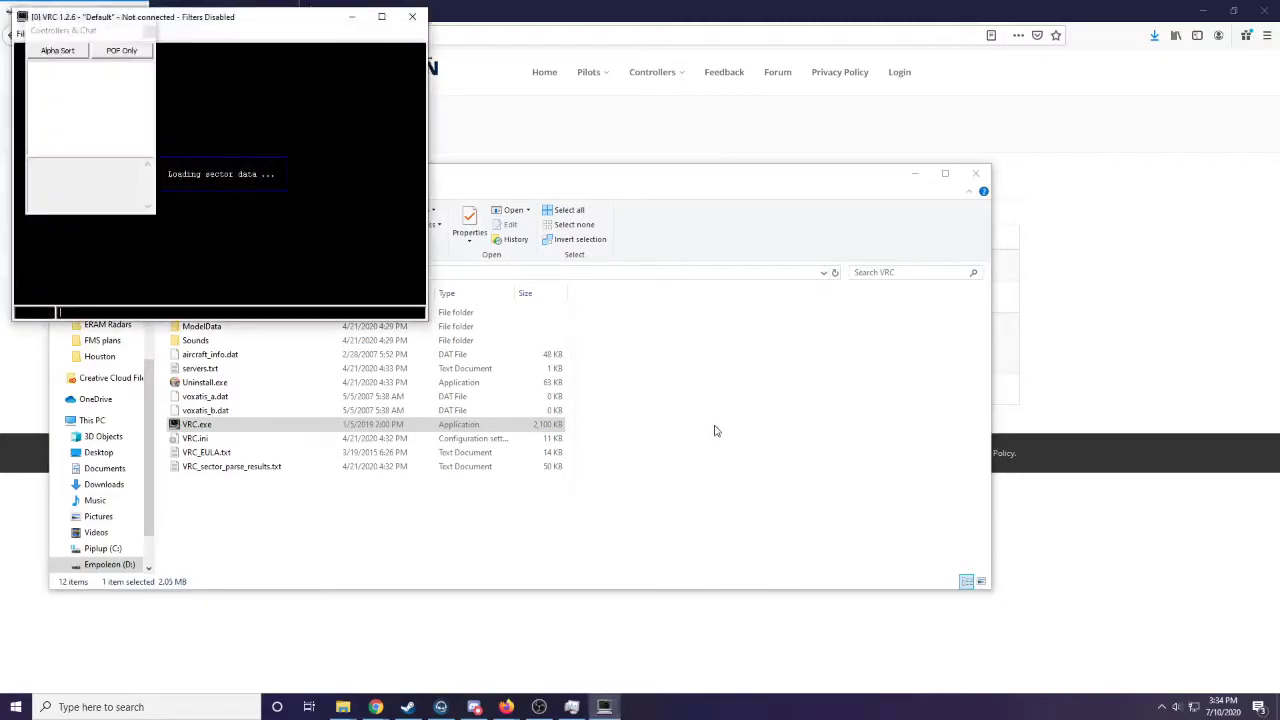
pyautogui.click(381, 16)
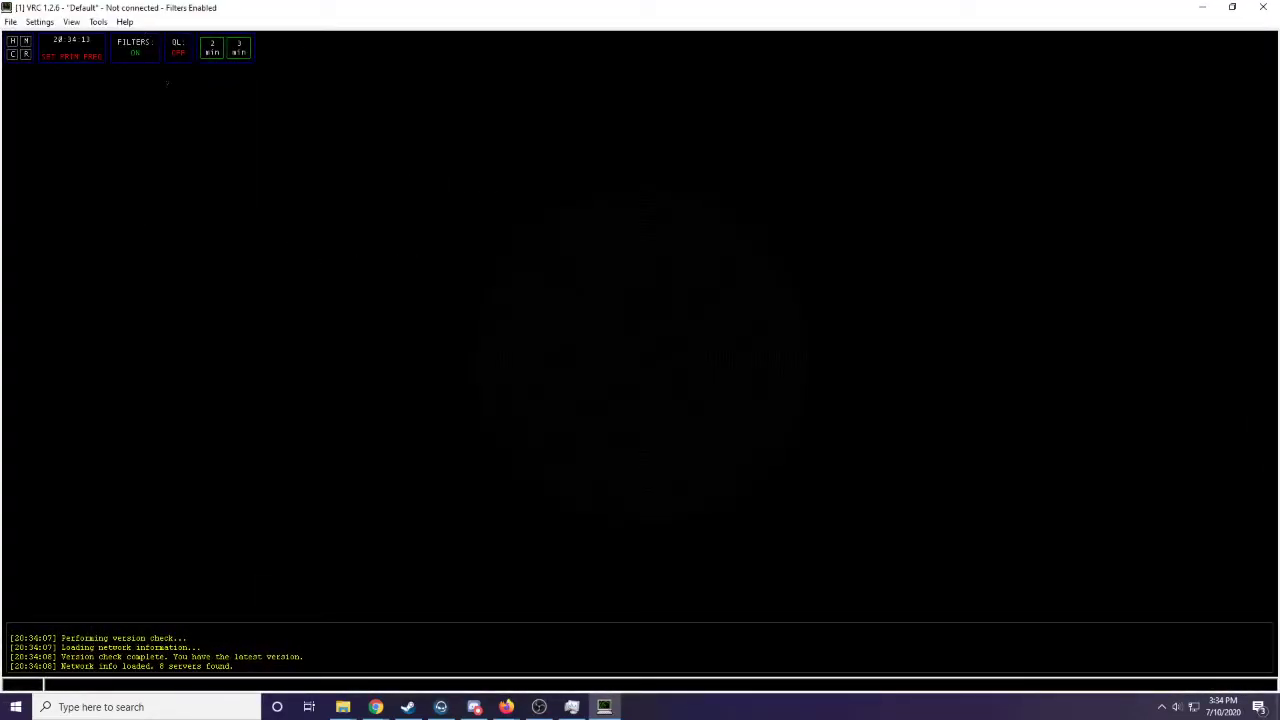
# - Load the sector file ZHU_SECTOR_2007.1.sct2 from the Files\Houston folder
pyautogui.click(11, 24)
pyautogui.click(35, 56)
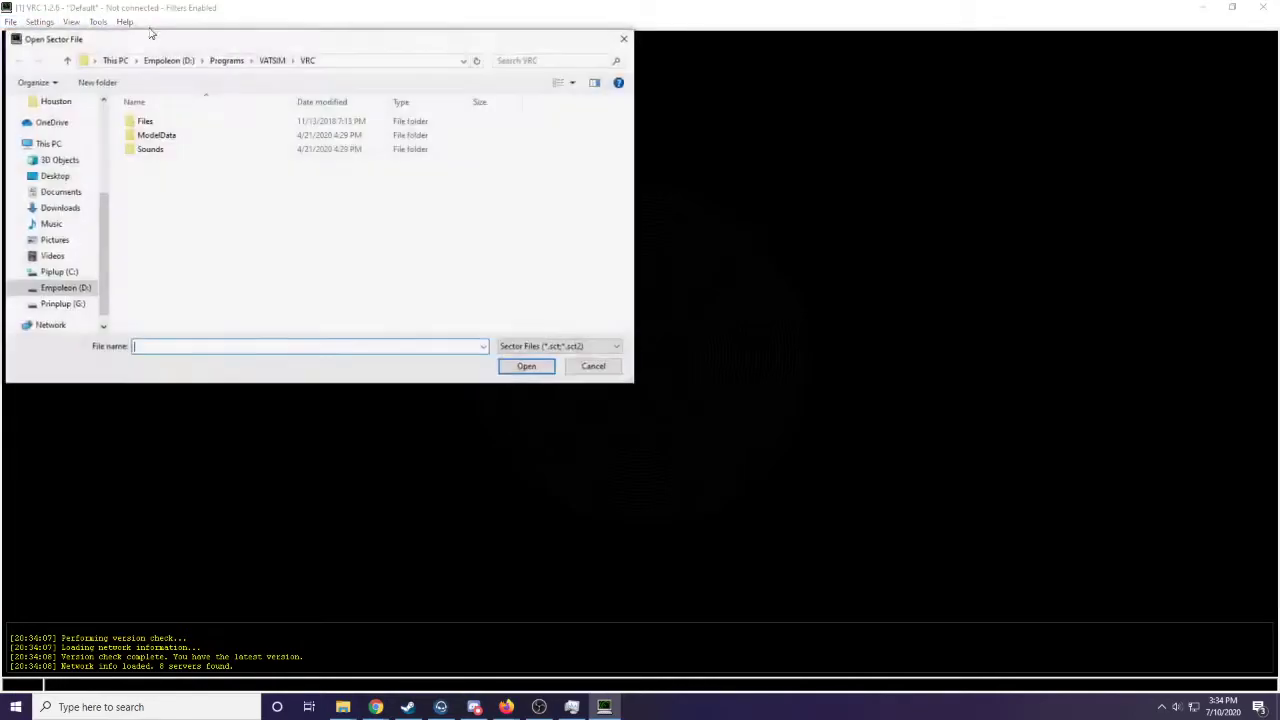
pyautogui.doubleClick(163, 124)
pyautogui.doubleClick(163, 123)
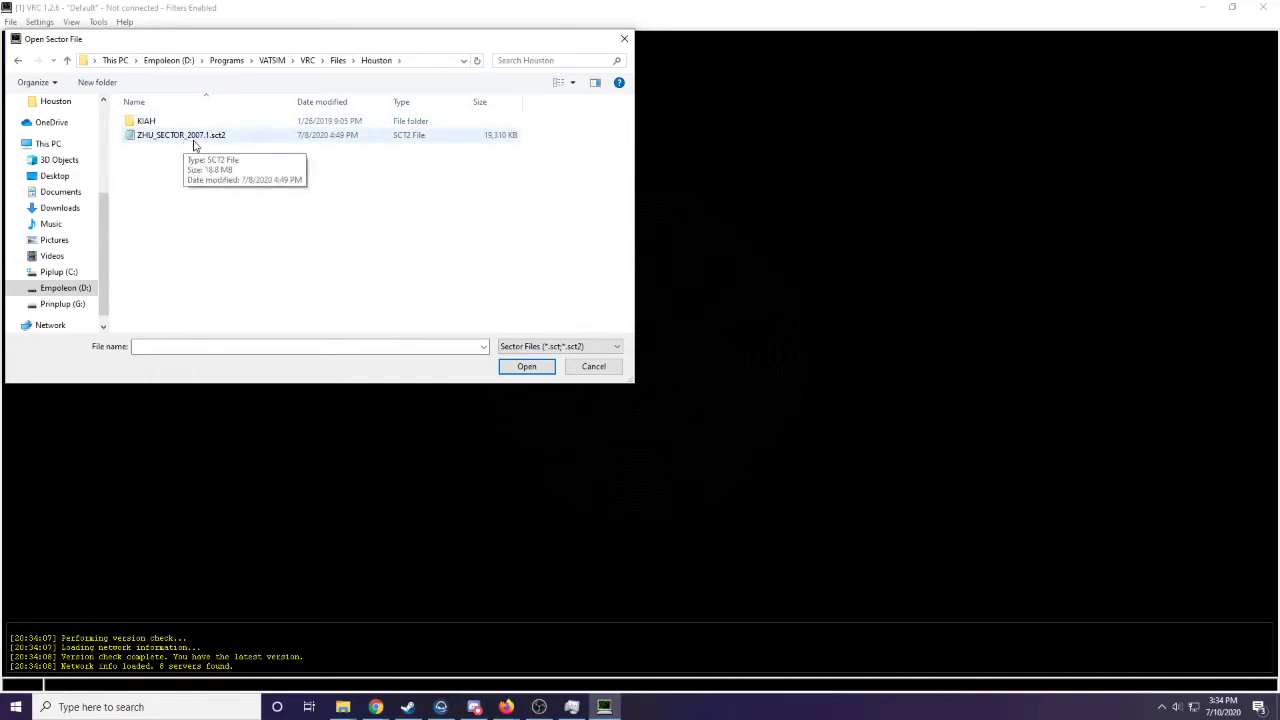
pyautogui.doubleClick(215, 140)
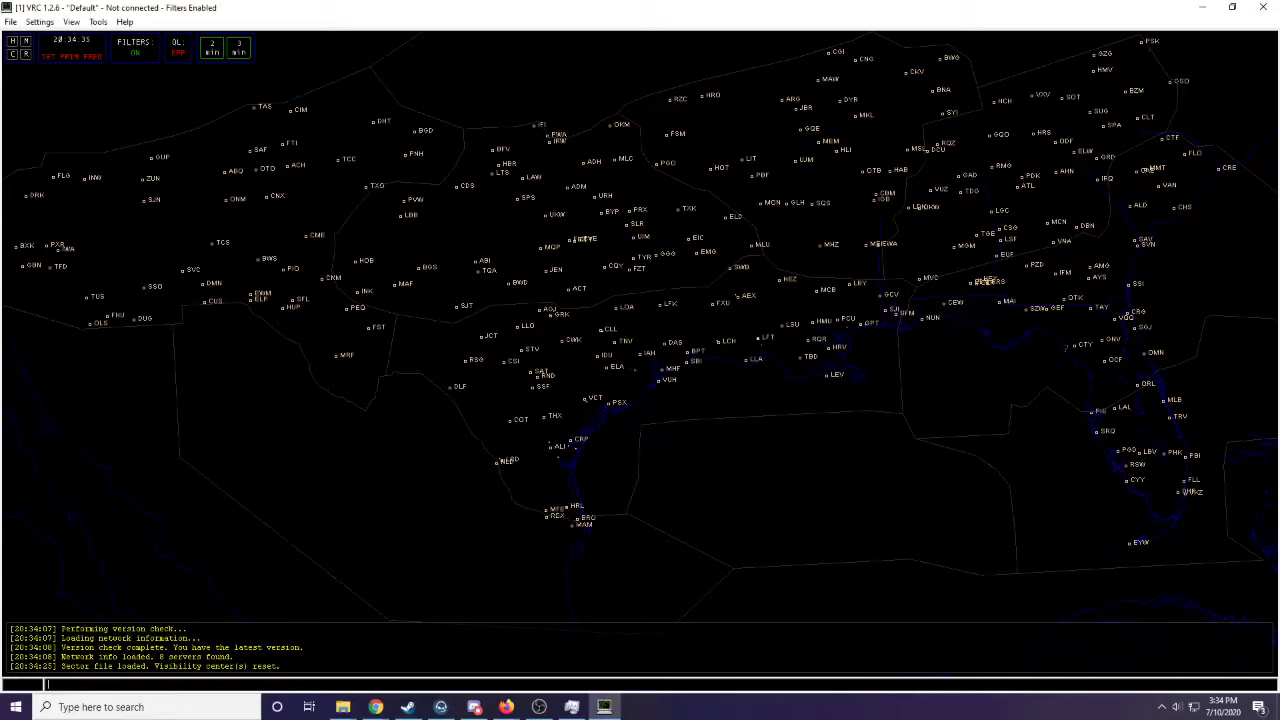
# - Examine the loaded sector close up, down to an airport's runways, taxiways and ramps
pyautogui.scroll(3, 650, 351)
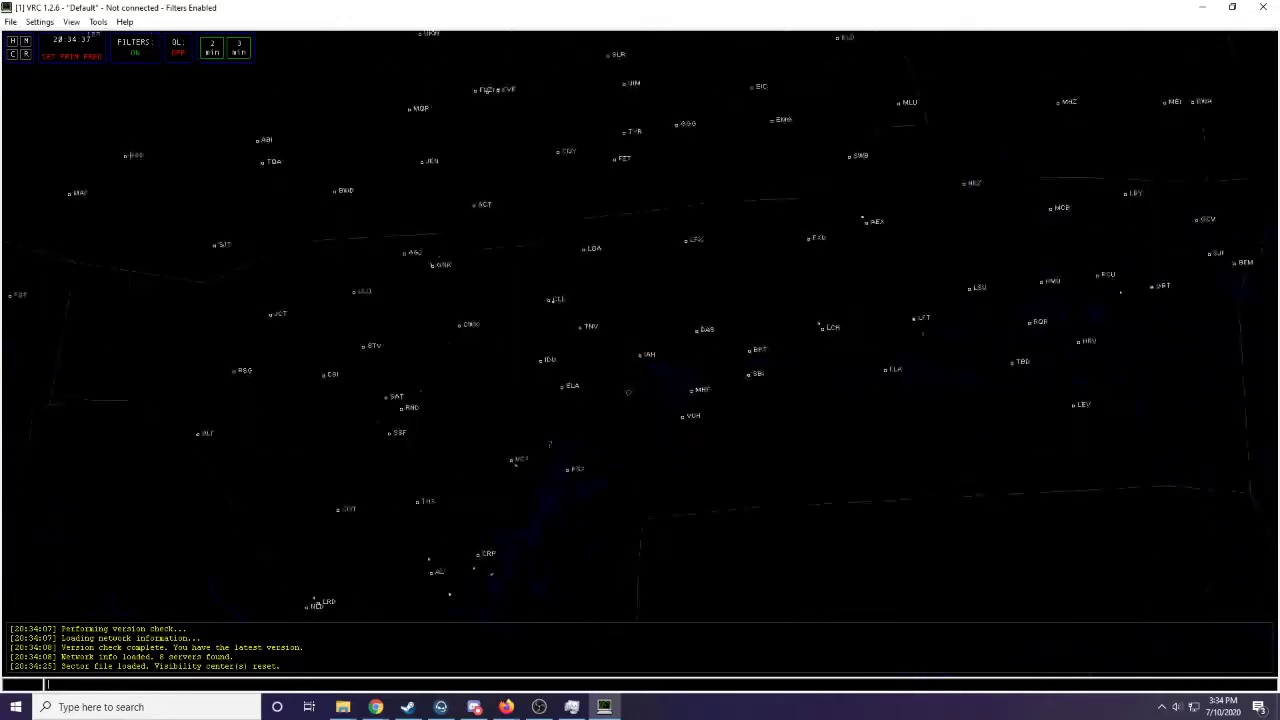
pyautogui.scroll(5, 391, 322)
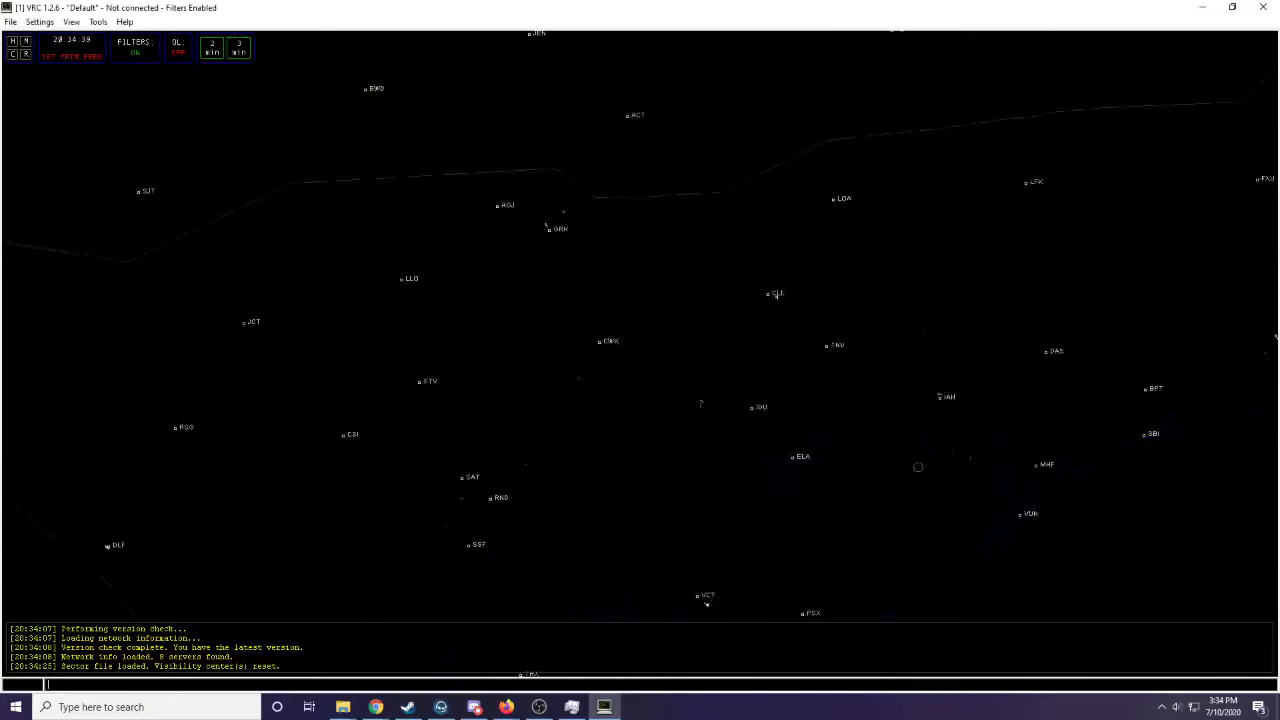
pyautogui.scroll(8, 690, 412)
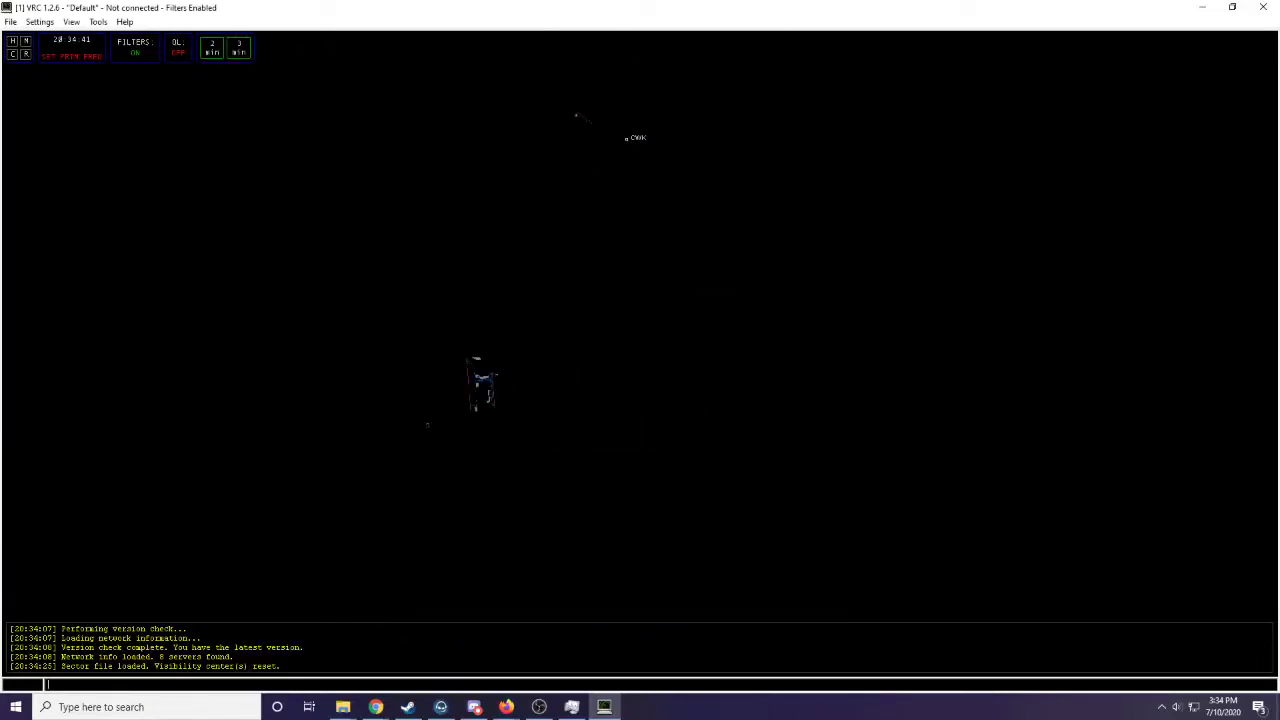
pyautogui.moveTo(482, 442); pyautogui.dragTo(560, 440)
pyautogui.scroll(2, 648, 427)
pyautogui.scroll(6, 578, 447)
pyautogui.scroll(1, 559, 450)
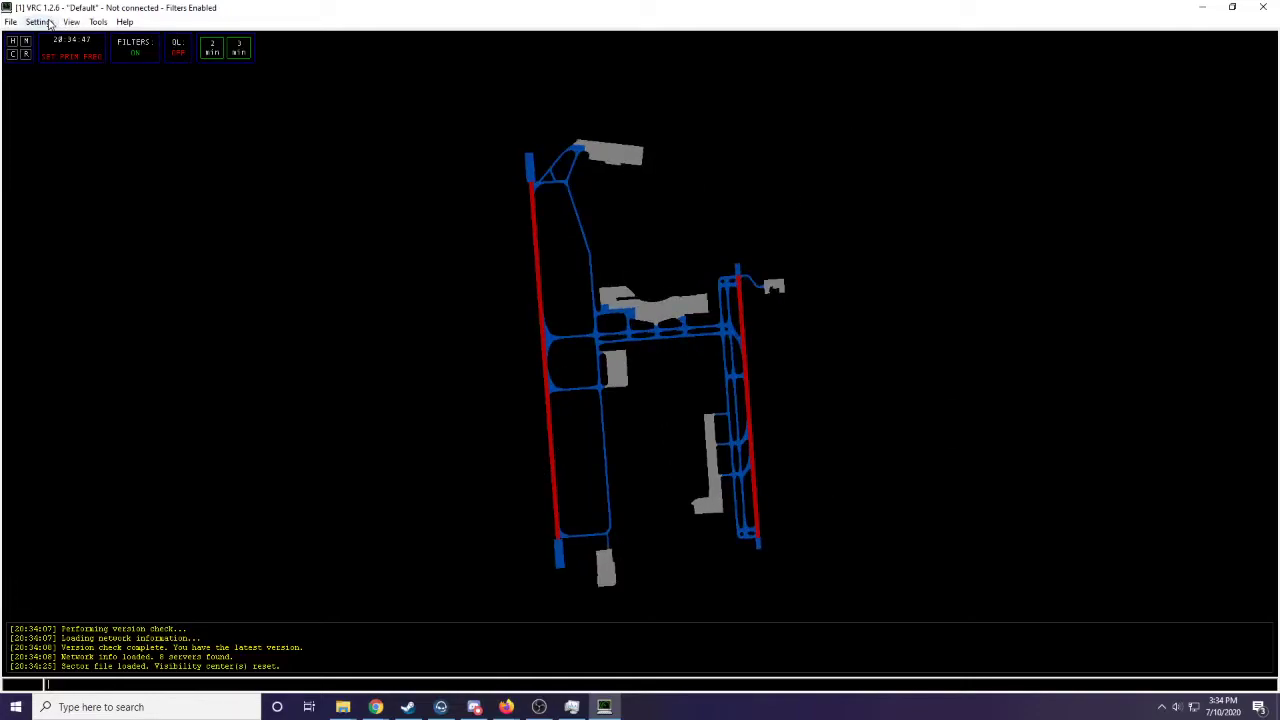
# - In the general settings, assign ZHU_ALIAS_7.2005.1.txt as the alias file and ZHU POF 2007.1.pof as the POF file
pyautogui.click(50, 22)
pyautogui.click(79, 88)
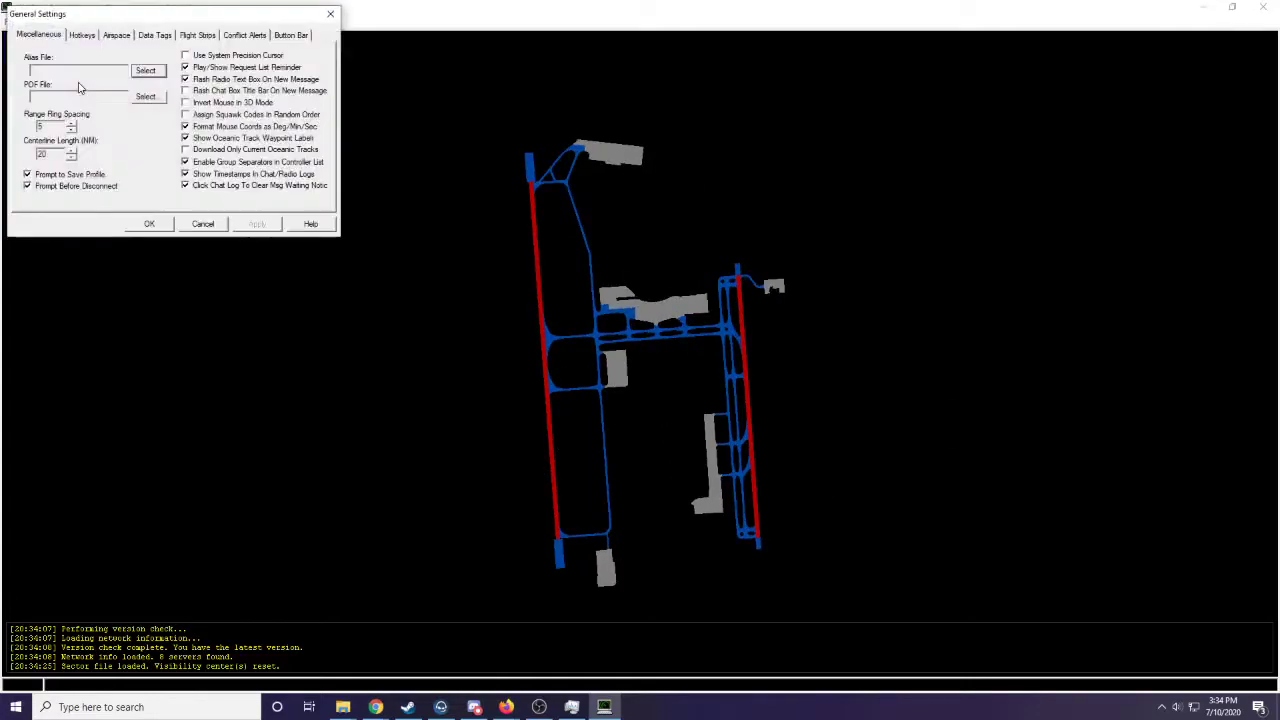
pyautogui.moveTo(100, 16); pyautogui.dragTo(608, 331)
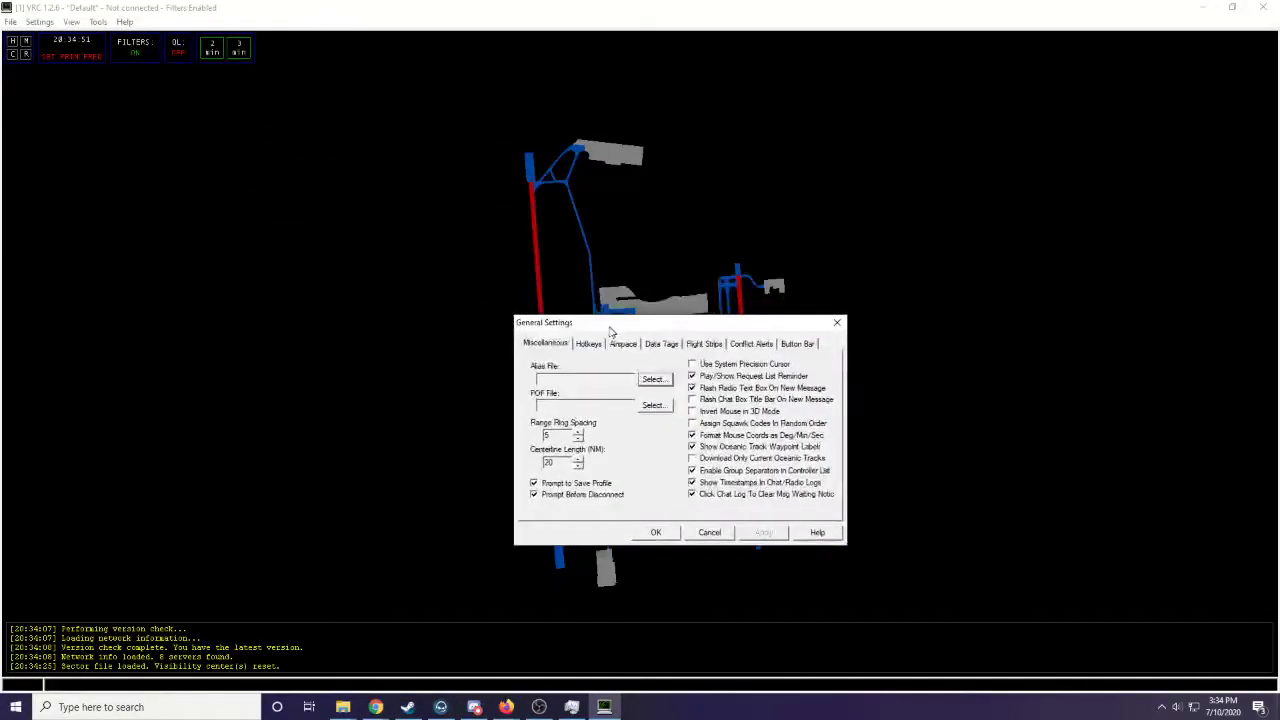
pyautogui.click(692, 376)
pyautogui.click(655, 380)
pyautogui.doubleClick(686, 437)
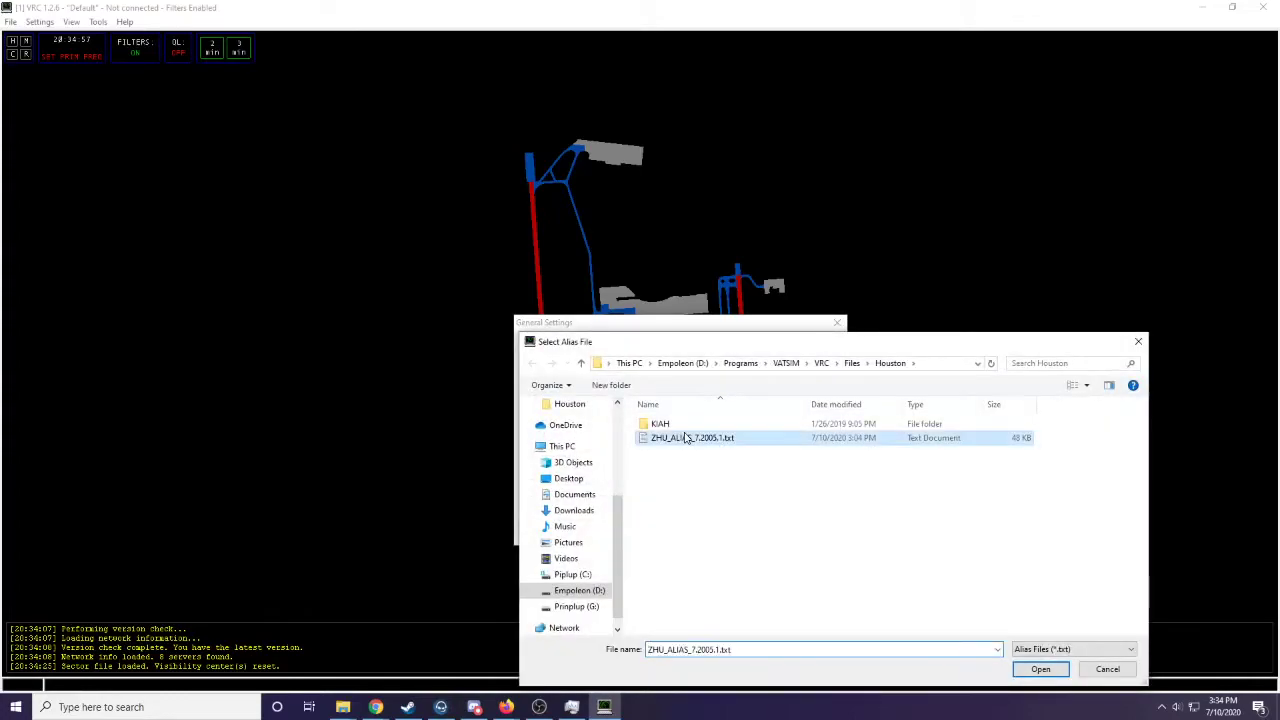
pyautogui.click(658, 412)
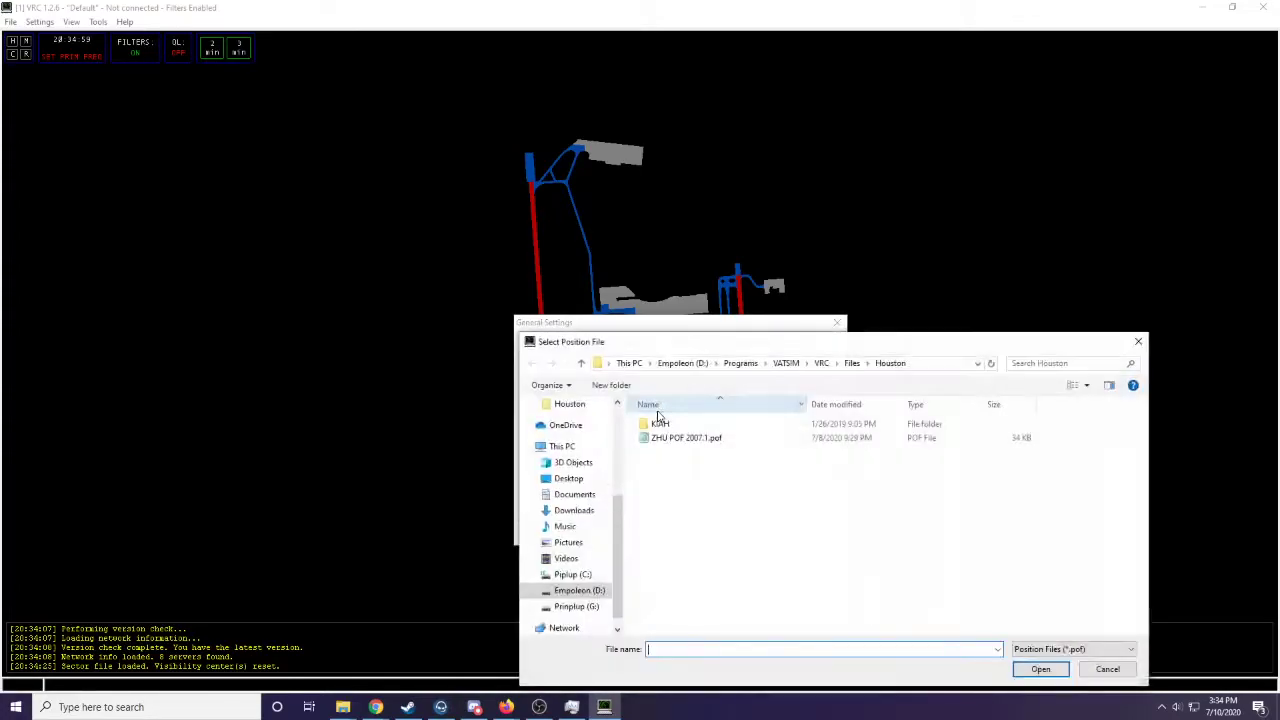
pyautogui.doubleClick(680, 444)
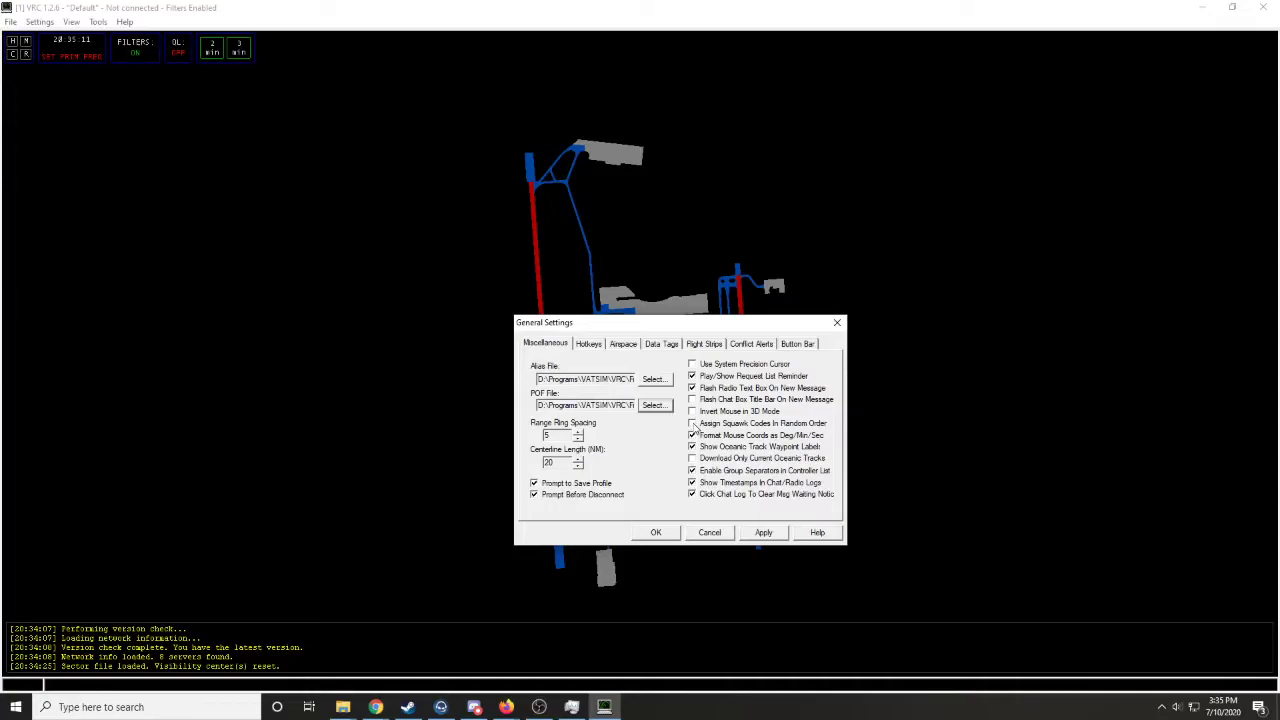
# - Enable assigning squawk codes in random order and view the hotkey assignments
pyautogui.click(693, 424)
pyautogui.moveTo(645, 322); pyautogui.dragTo(654, 327)
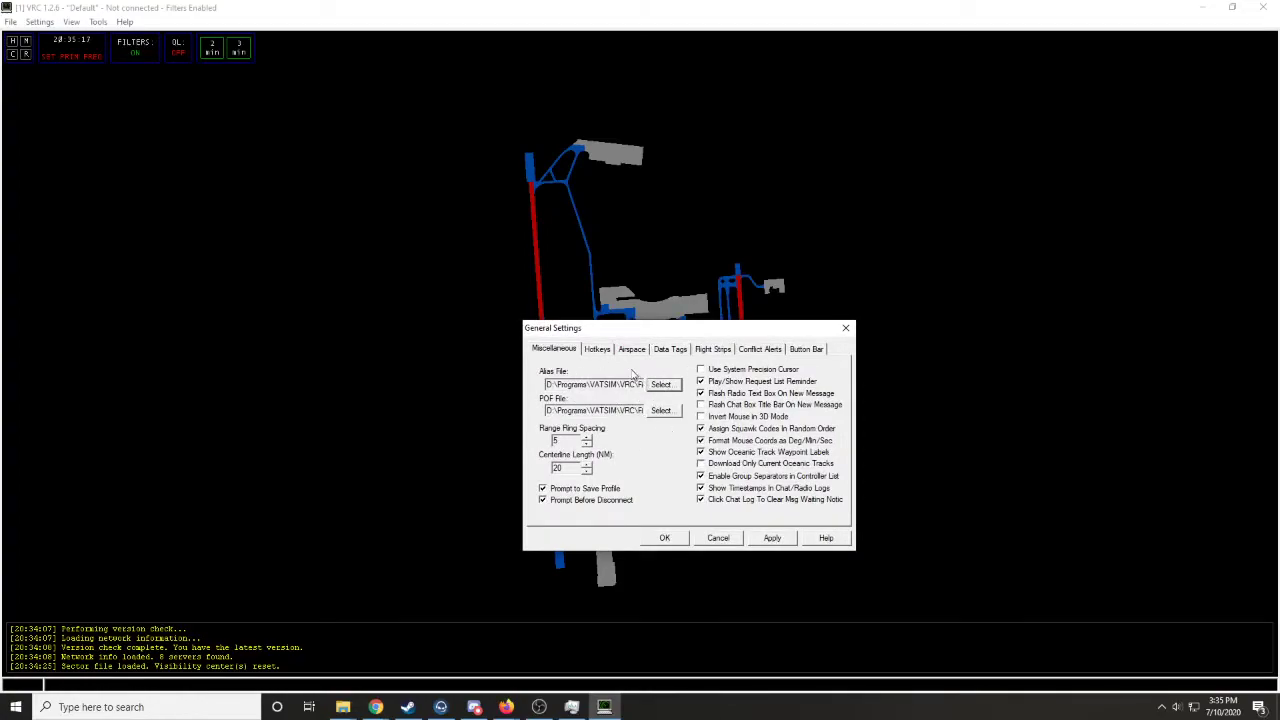
pyautogui.click(600, 350)
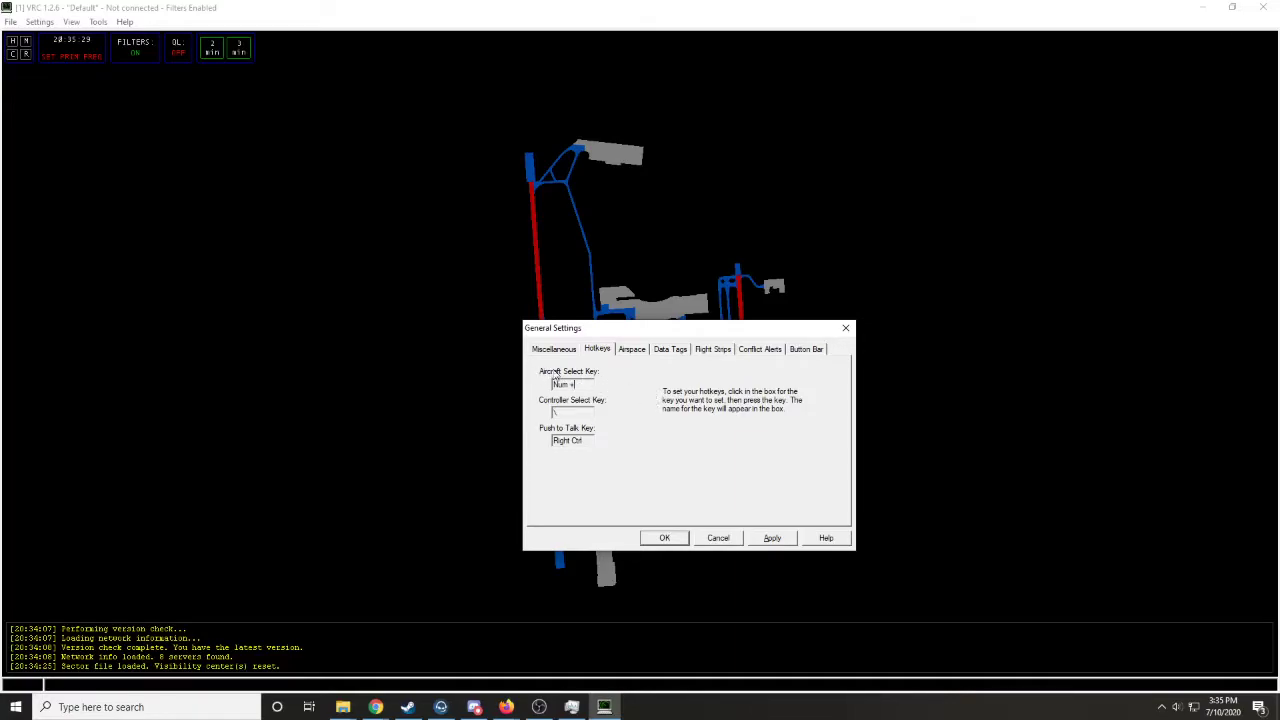
# - In the airspace settings, enter KAUS as both arrival and departure field and reduce the target visibility range to 5 NM
pyautogui.click(641, 352)
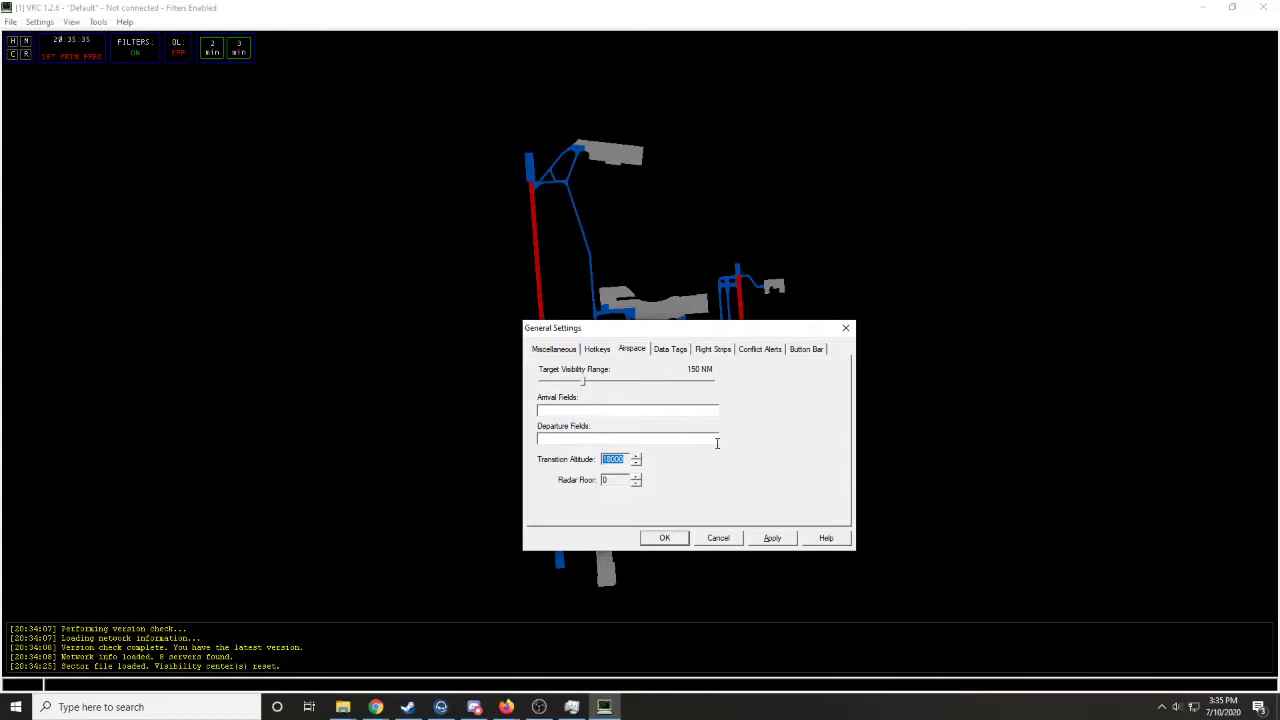
pyautogui.click(682, 409)
pyautogui.write('KAUS')
pyautogui.moveTo(572, 411); pyautogui.dragTo(428, 425)
pyautogui.hotkey('ctrl', 'c')
pyautogui.click(547, 437)
pyautogui.hotkey('ctrl', 'v')
pyautogui.moveTo(647, 335); pyautogui.dragTo(666, 337)
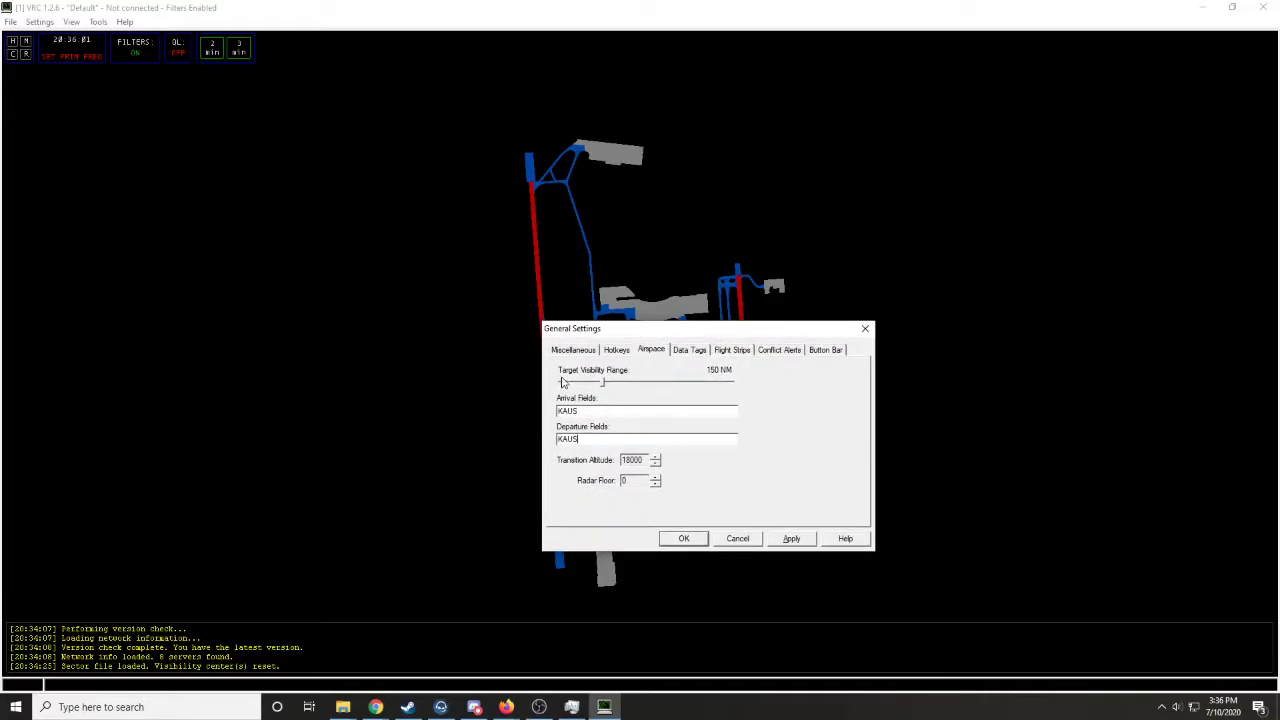
pyautogui.moveTo(603, 385); pyautogui.dragTo(563, 385)
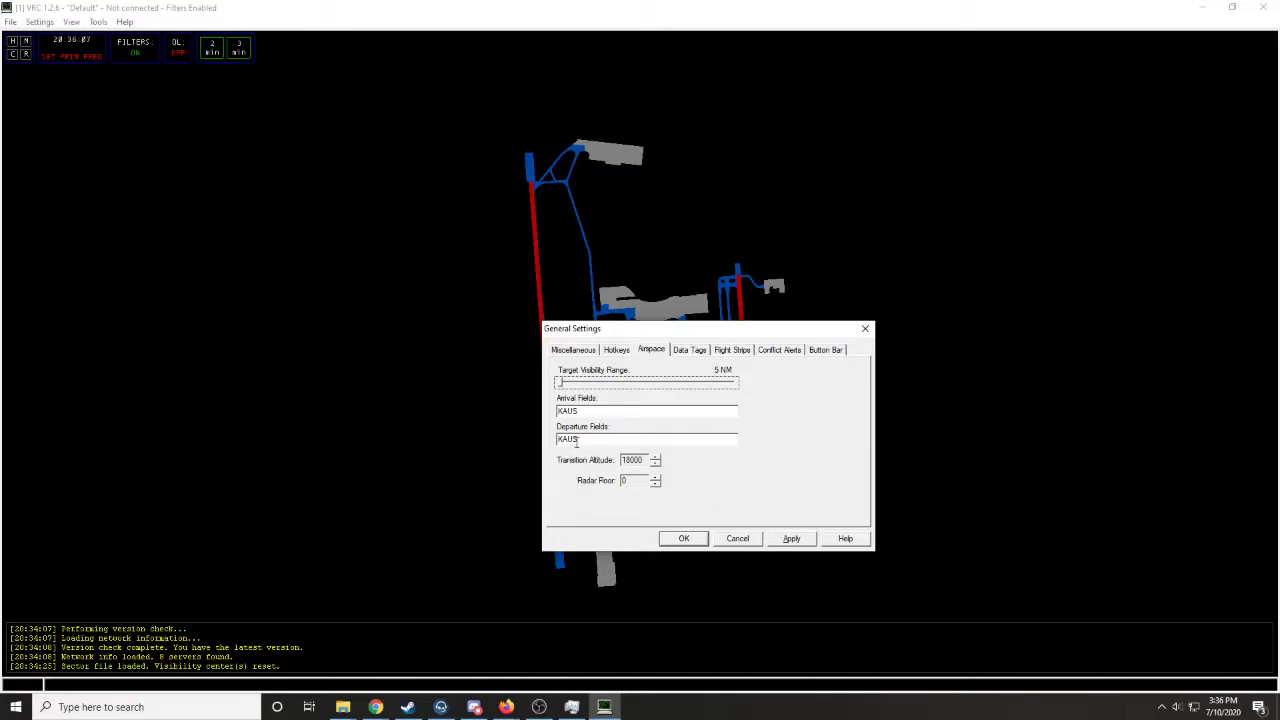
# - Review the data tag, flight strip, conflict alert and button bar settings, then apply and close the general settings
pyautogui.click(697, 352)
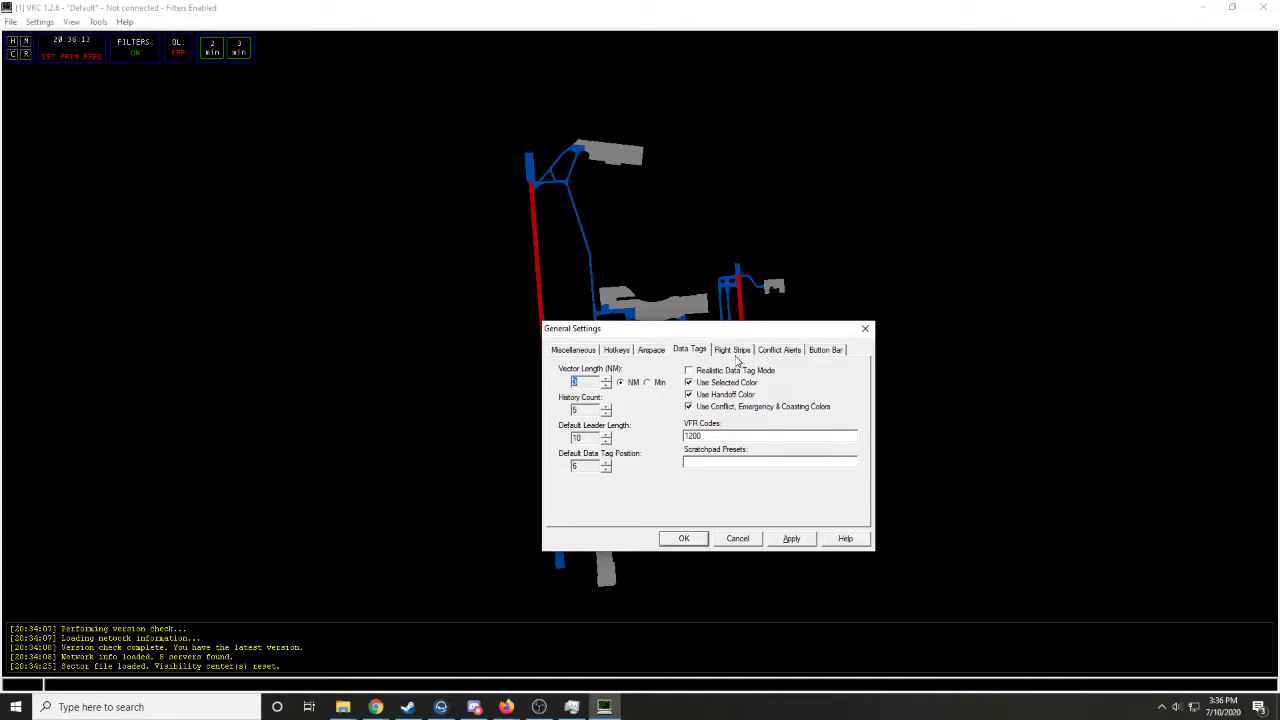
pyautogui.click(733, 354)
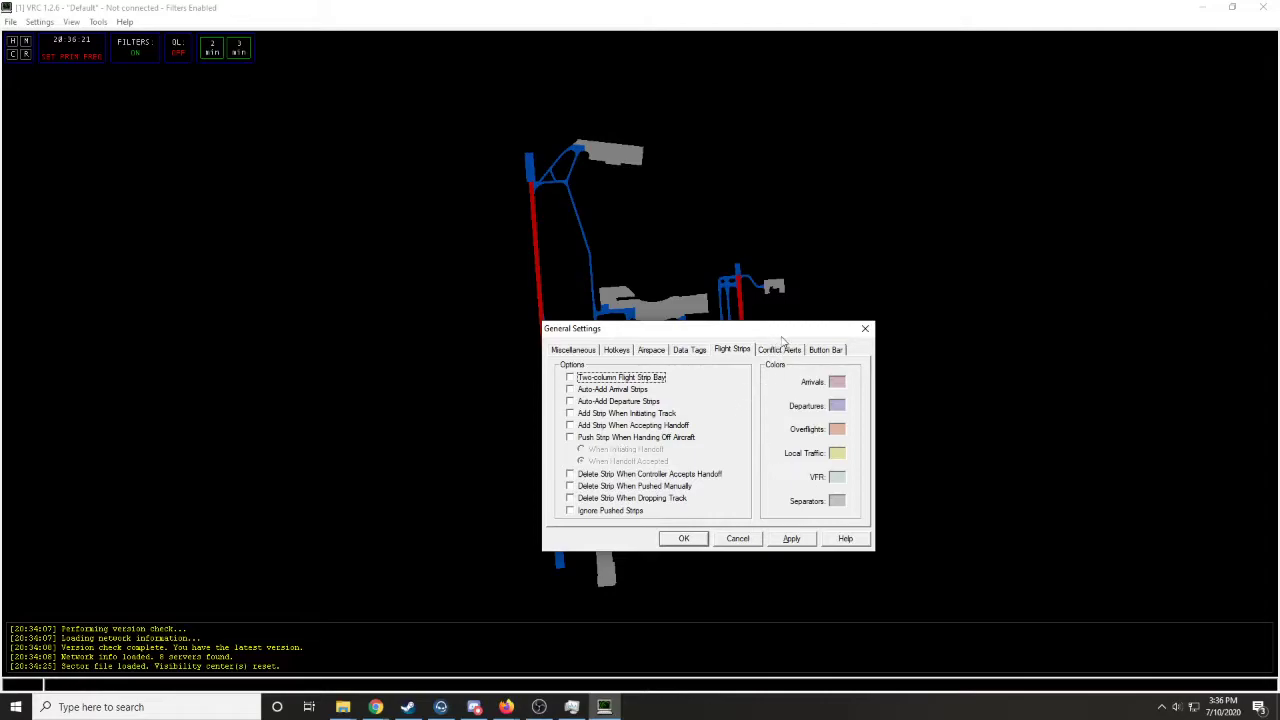
pyautogui.moveTo(782, 337); pyautogui.dragTo(794, 346)
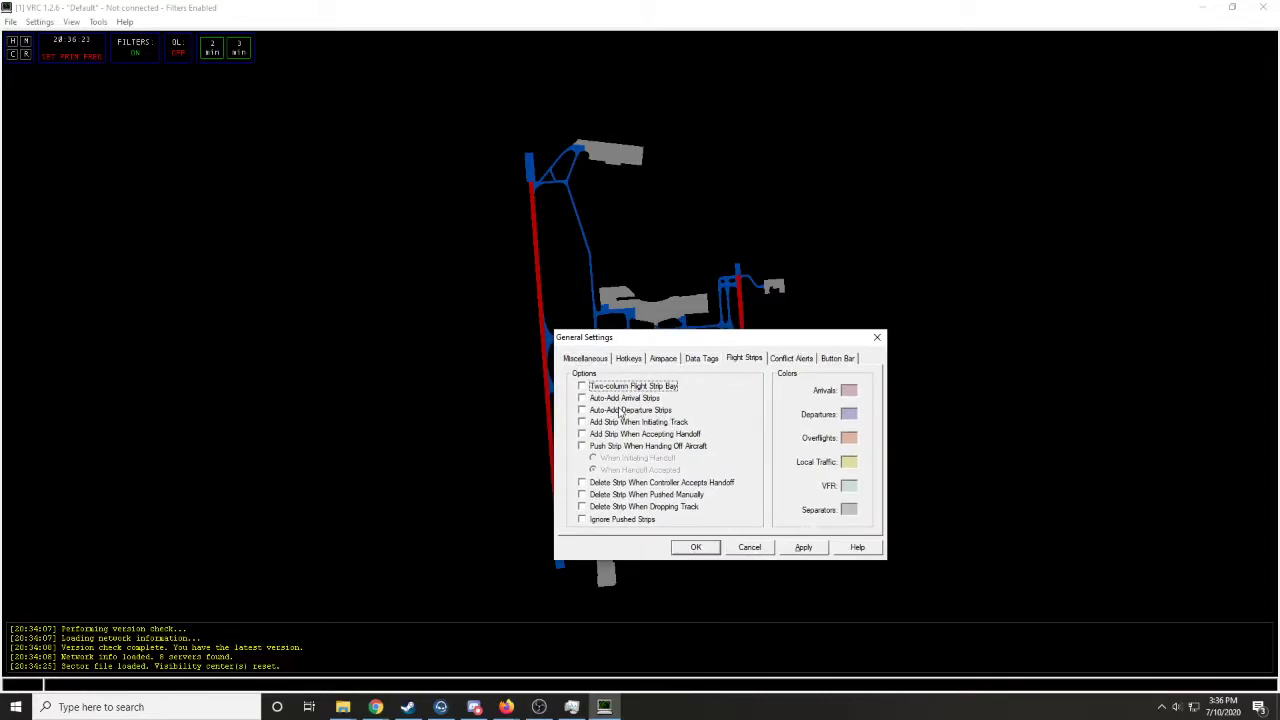
pyautogui.click(805, 360)
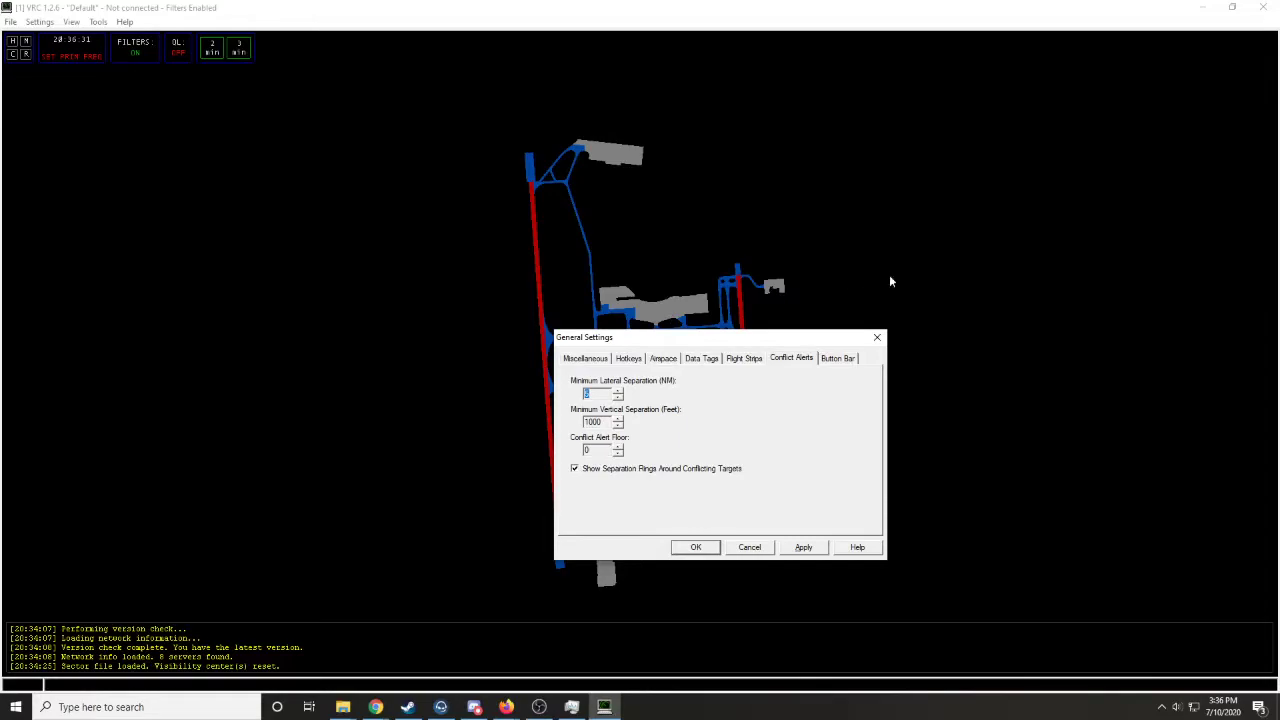
pyautogui.click(849, 364)
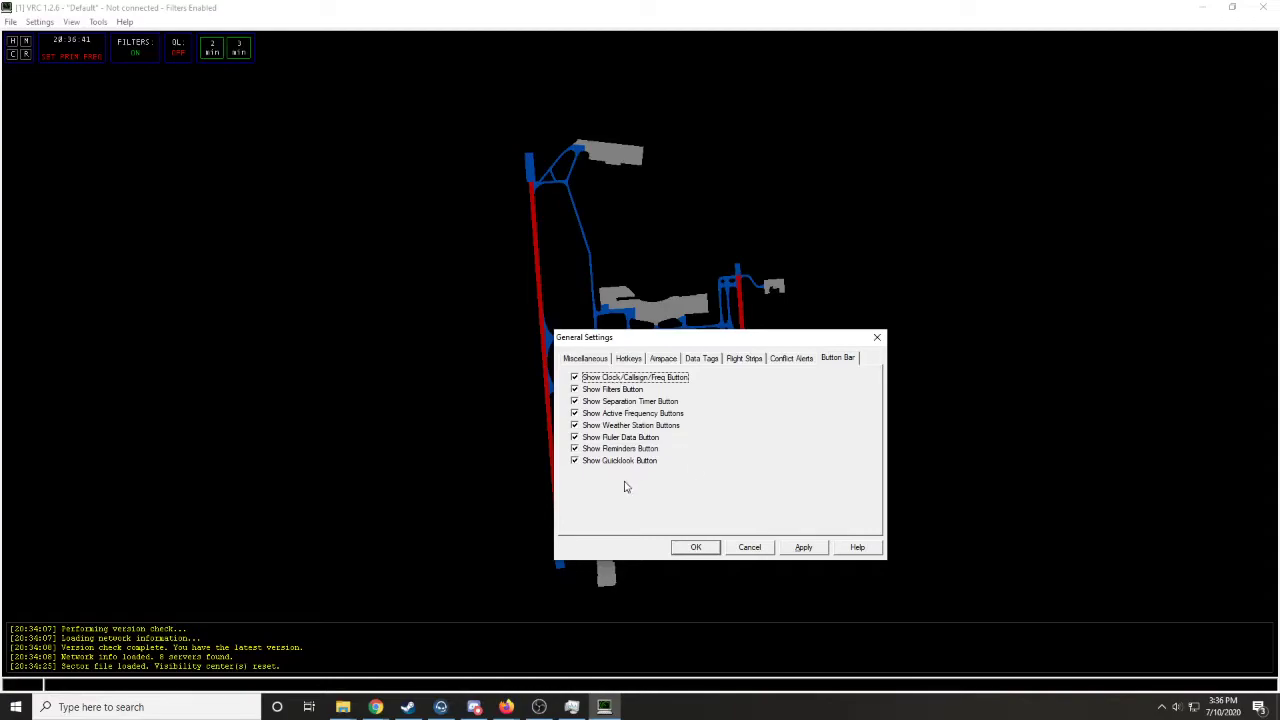
pyautogui.click(803, 548)
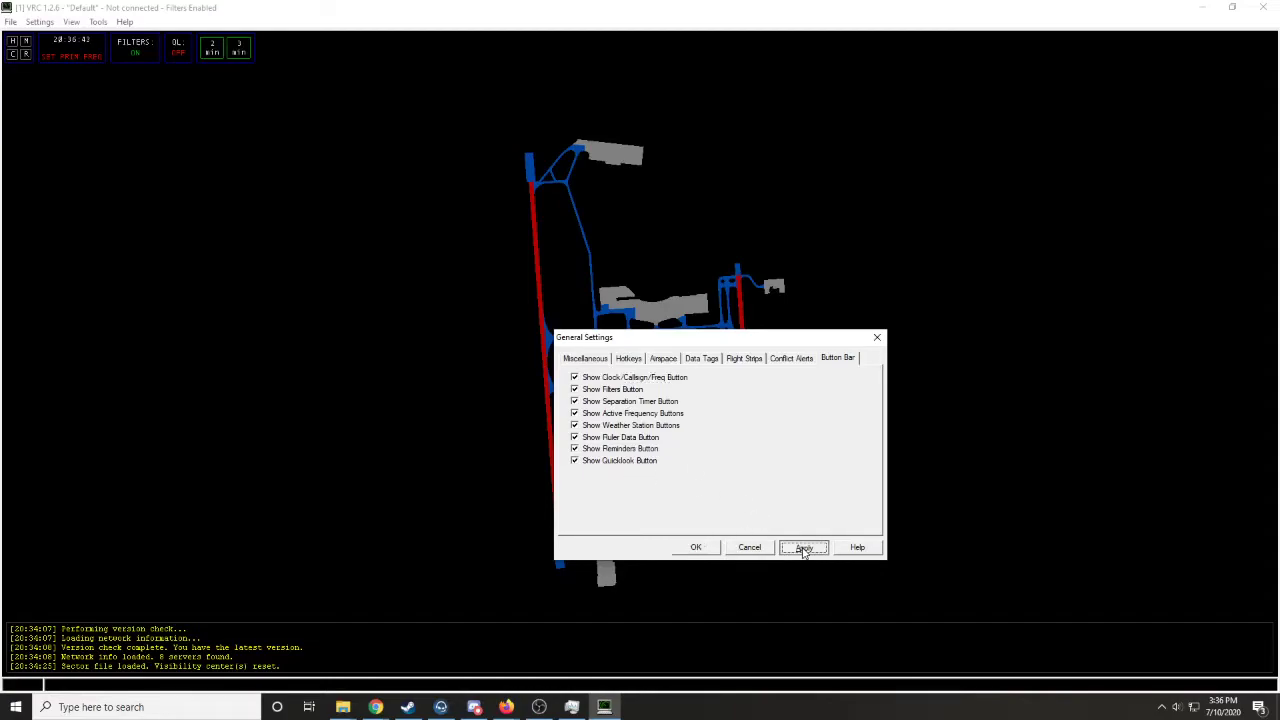
pyautogui.click(697, 550)
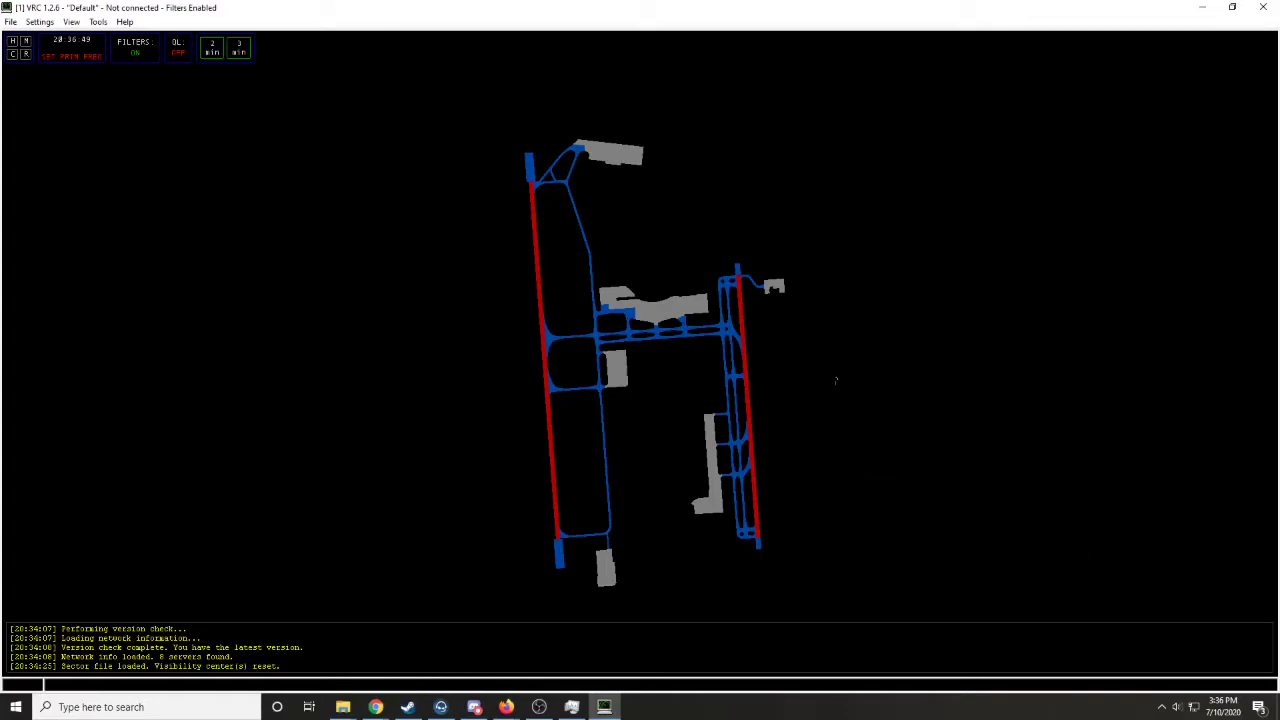
# - Switch the radar mode to Ground
pyautogui.click(40, 22)
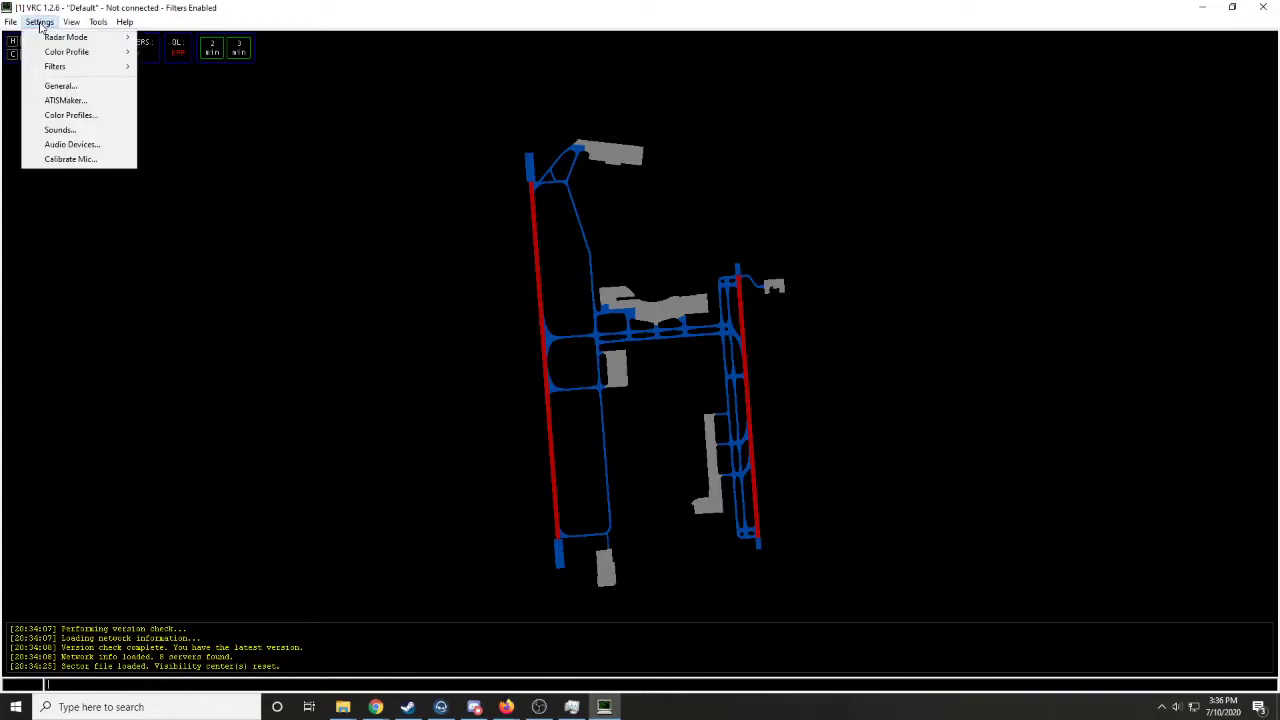
pyautogui.moveTo(52, 36)
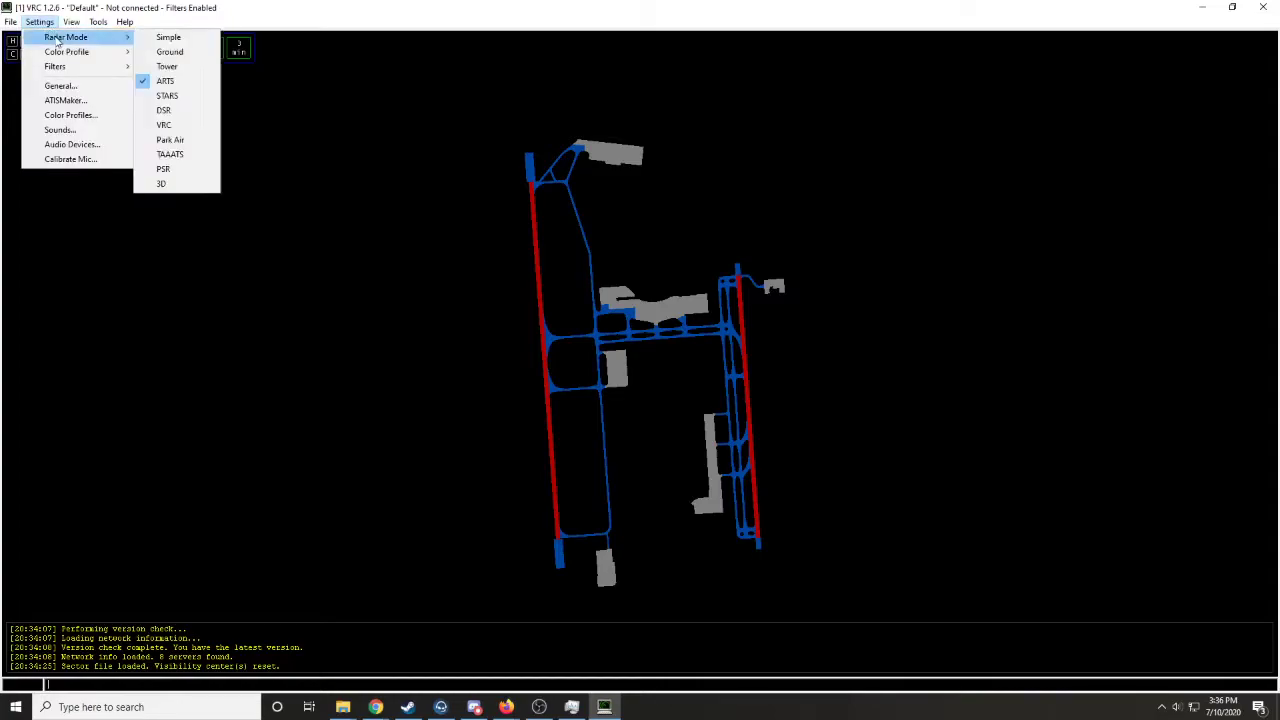
pyautogui.click(182, 57)
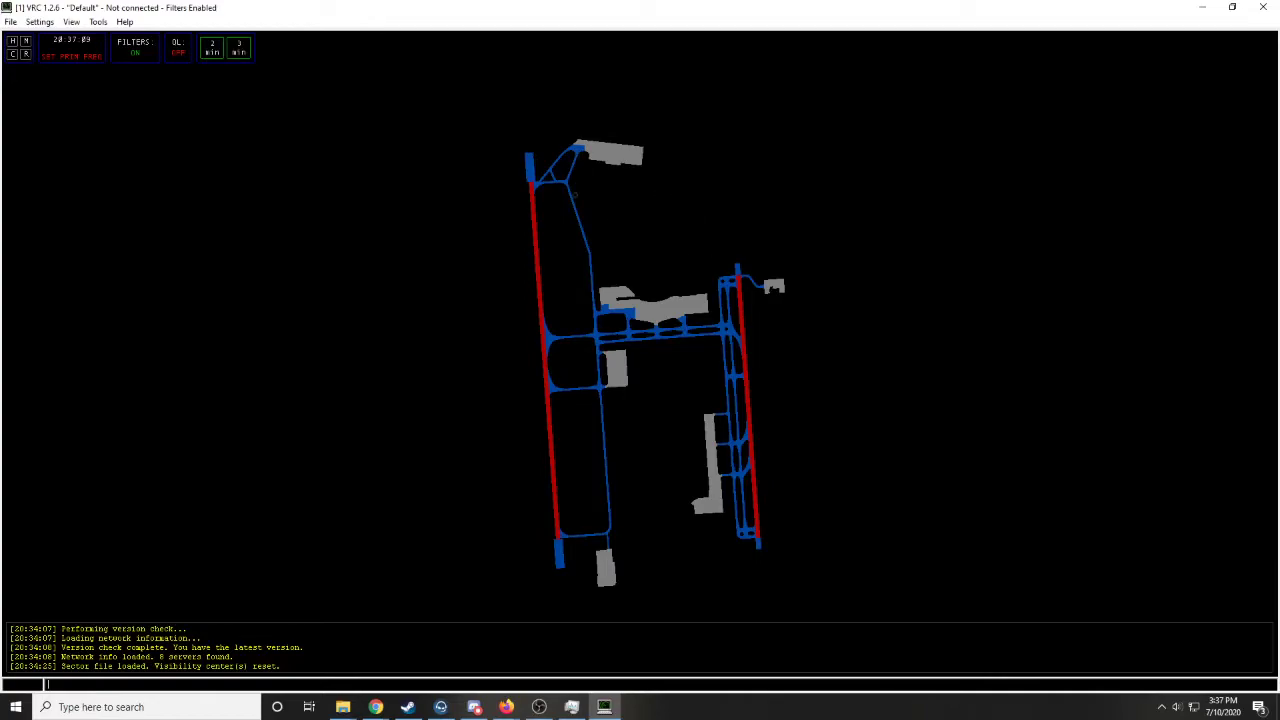
# - Turn off the range rings and airport labels, and turn on the static text for the airport diagram
pyautogui.click(40, 21)
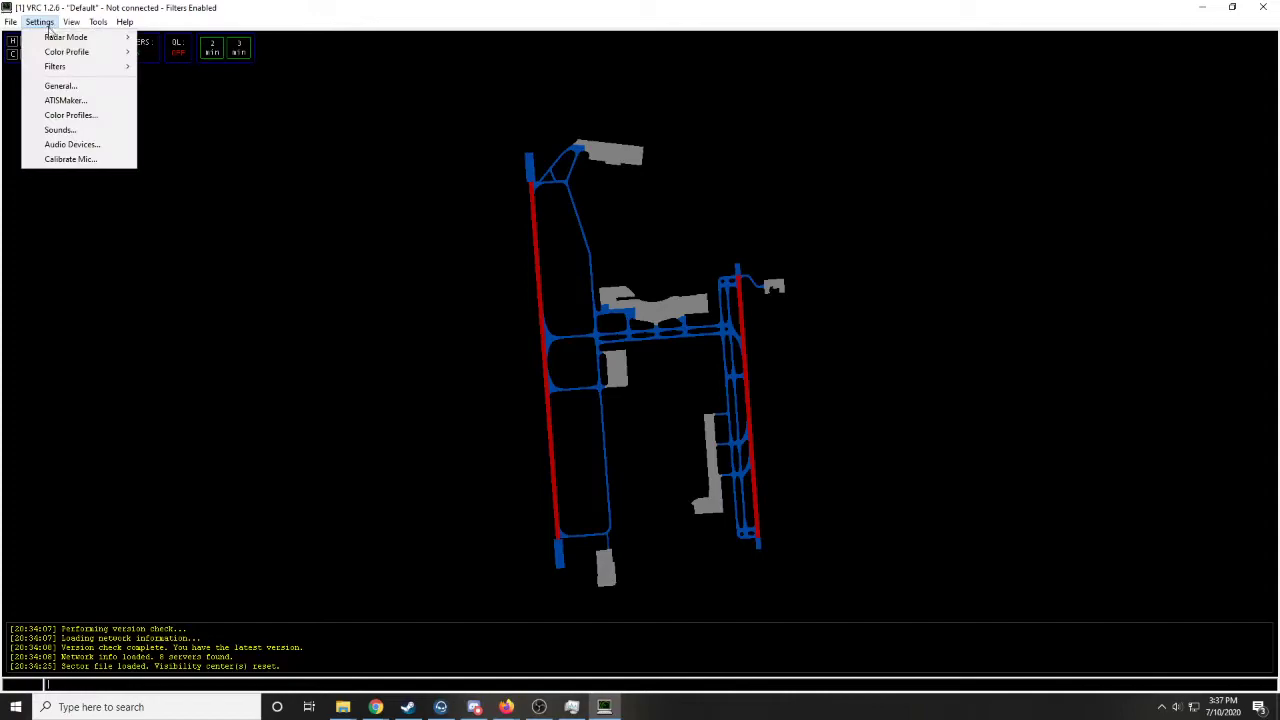
pyautogui.moveTo(64, 58)
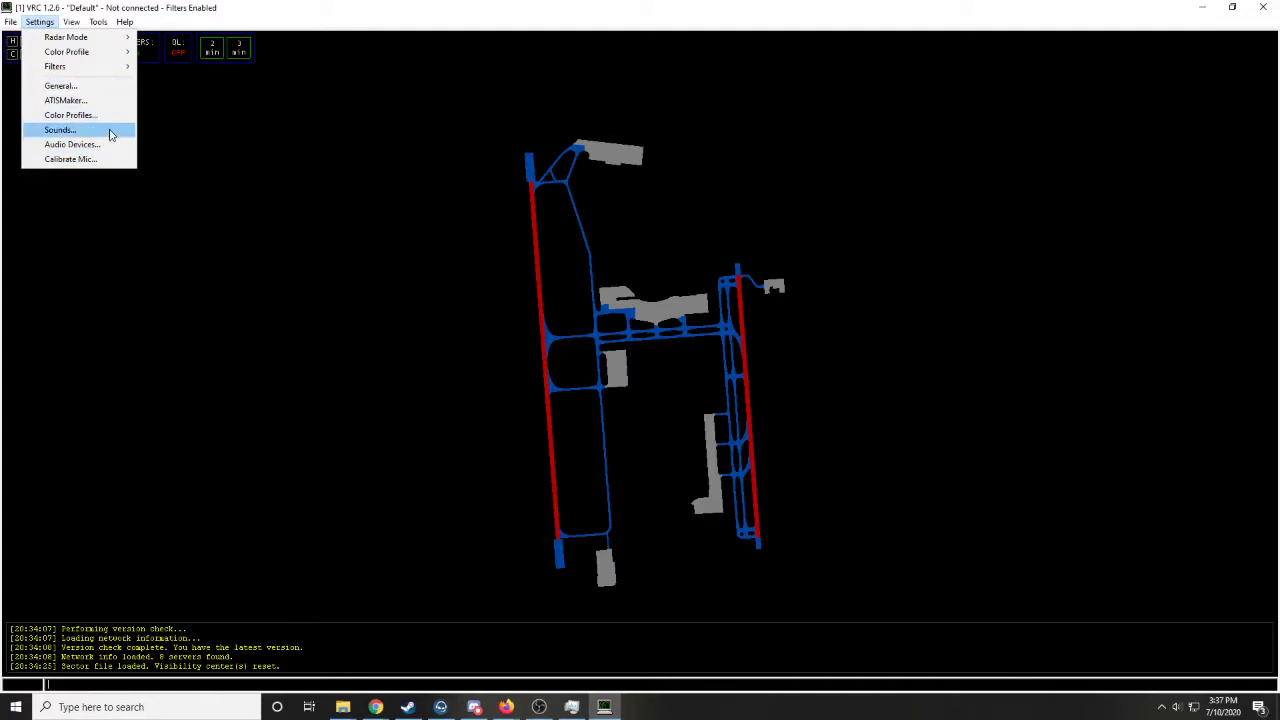
pyautogui.moveTo(72, 22)
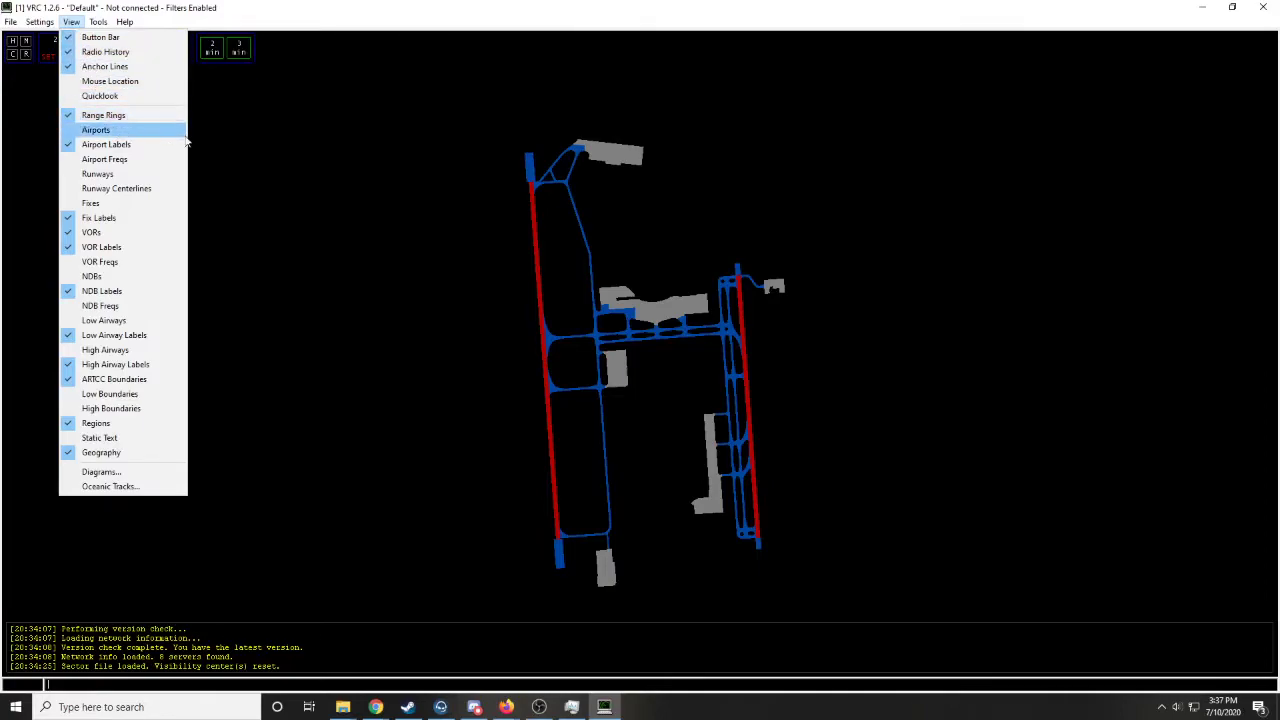
pyautogui.click(101, 119)
pyautogui.click(75, 23)
pyautogui.click(150, 146)
pyautogui.click(71, 22)
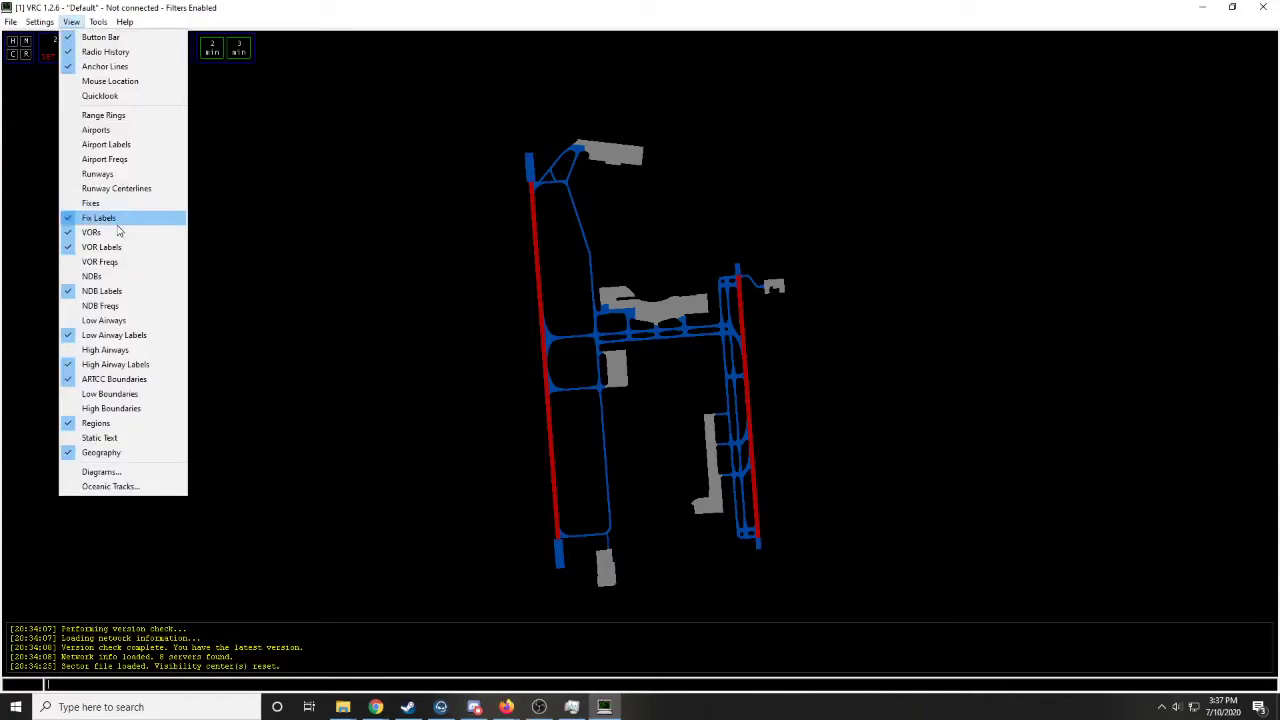
pyautogui.click(117, 439)
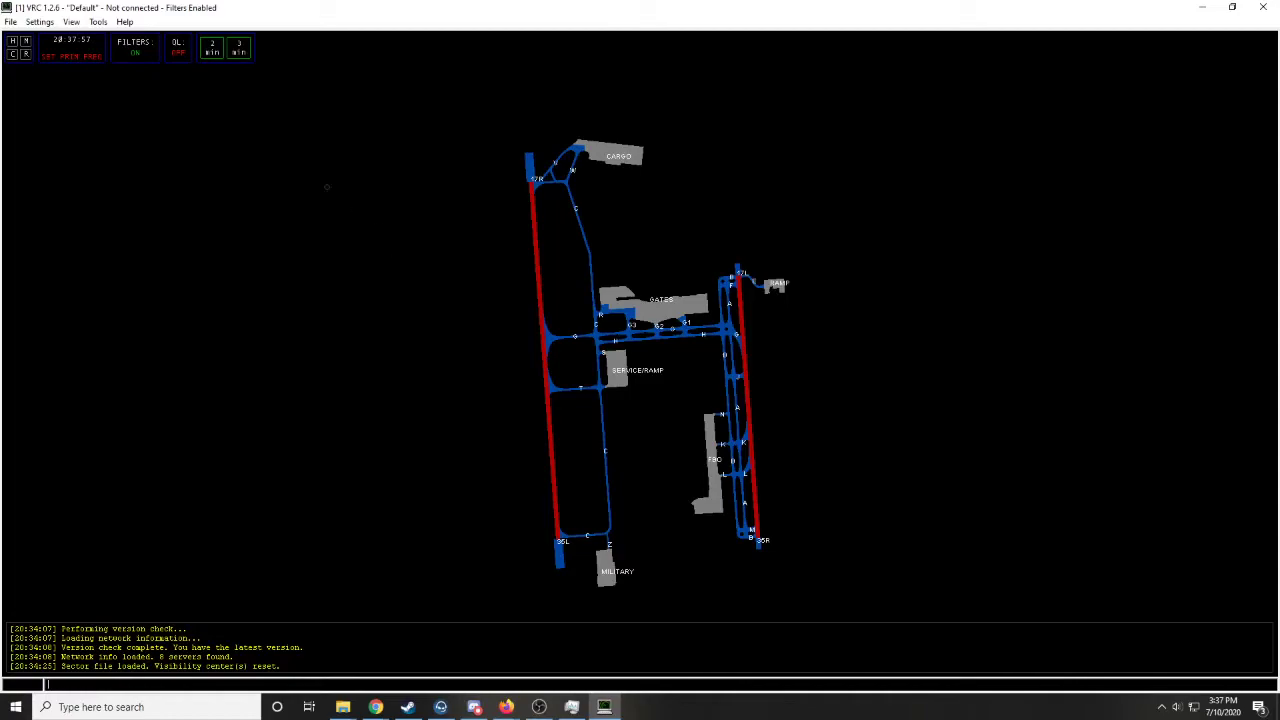
pyautogui.click(71, 22)
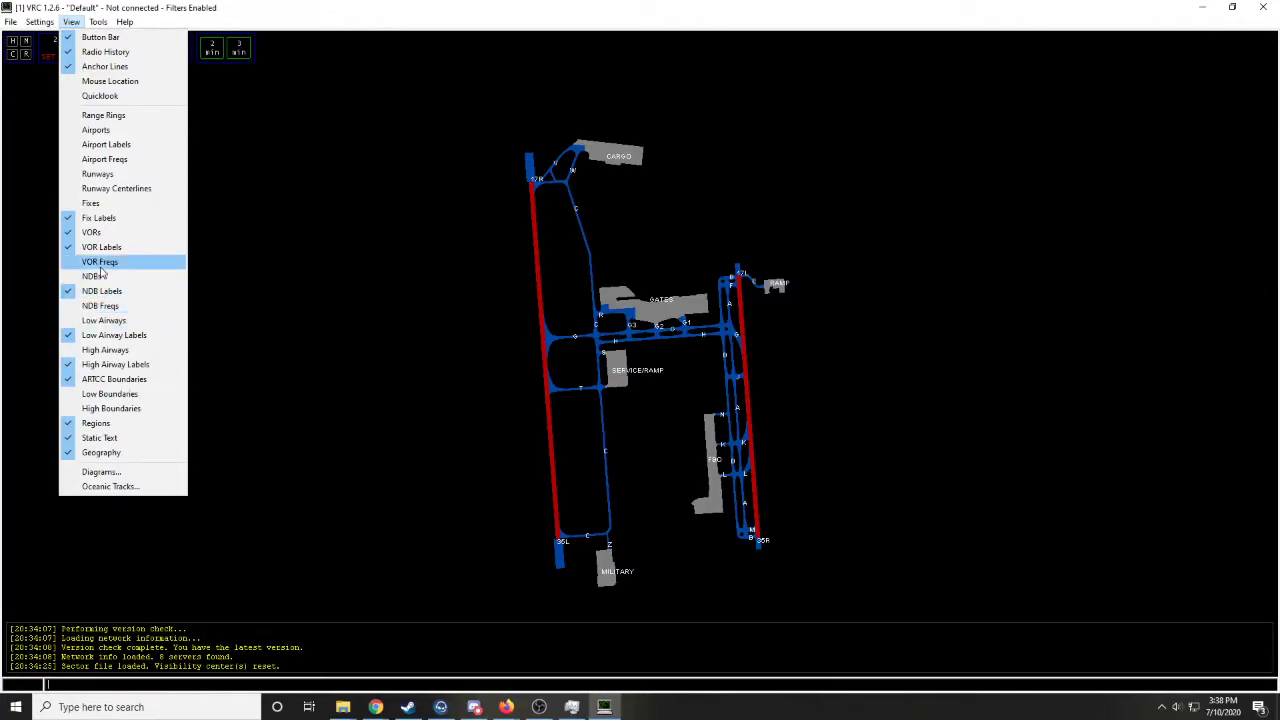
pyautogui.click(587, 389)
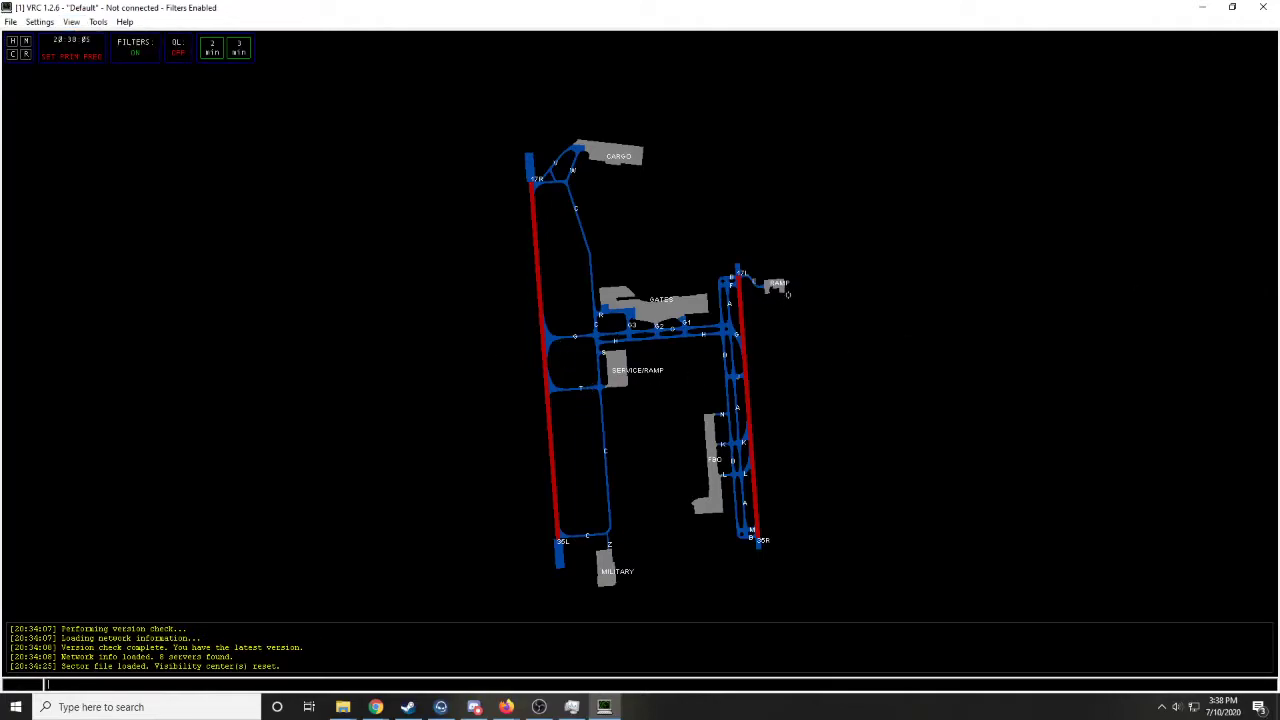
# - Display the SID-KAUS-AUS5 departure diagram and examine its routes around the airport
pyautogui.click(71, 21)
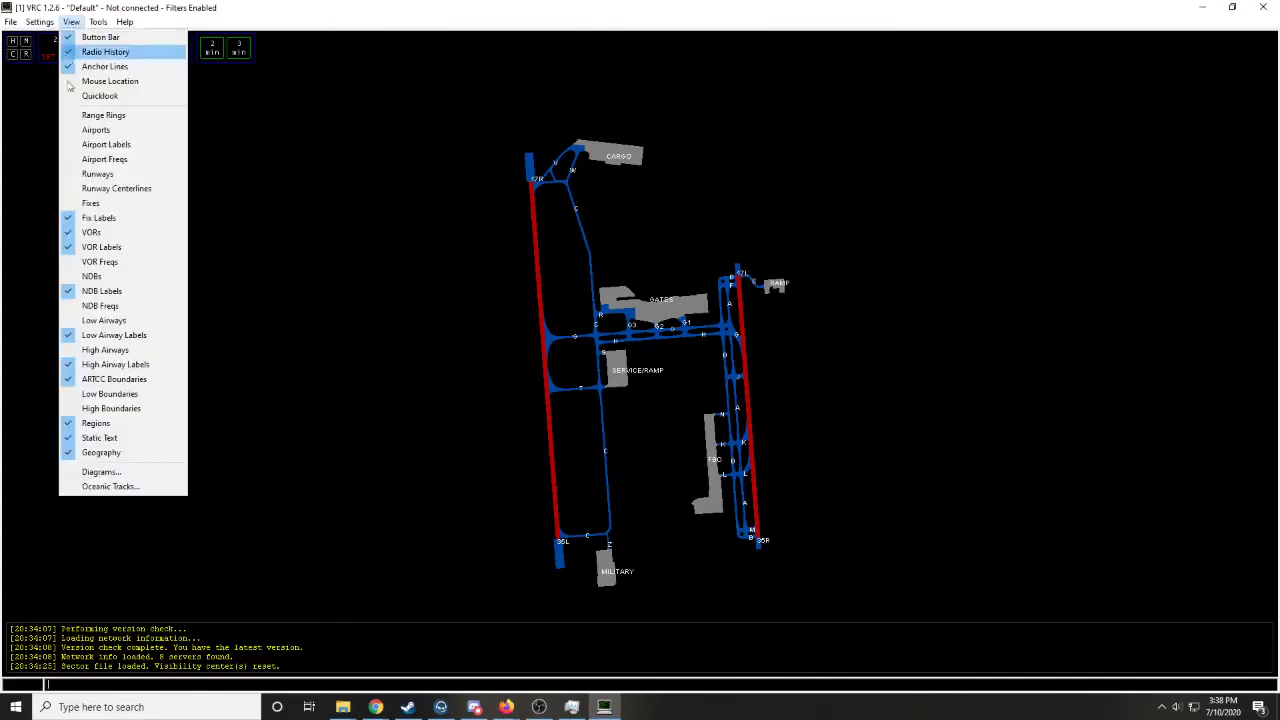
pyautogui.click(106, 473)
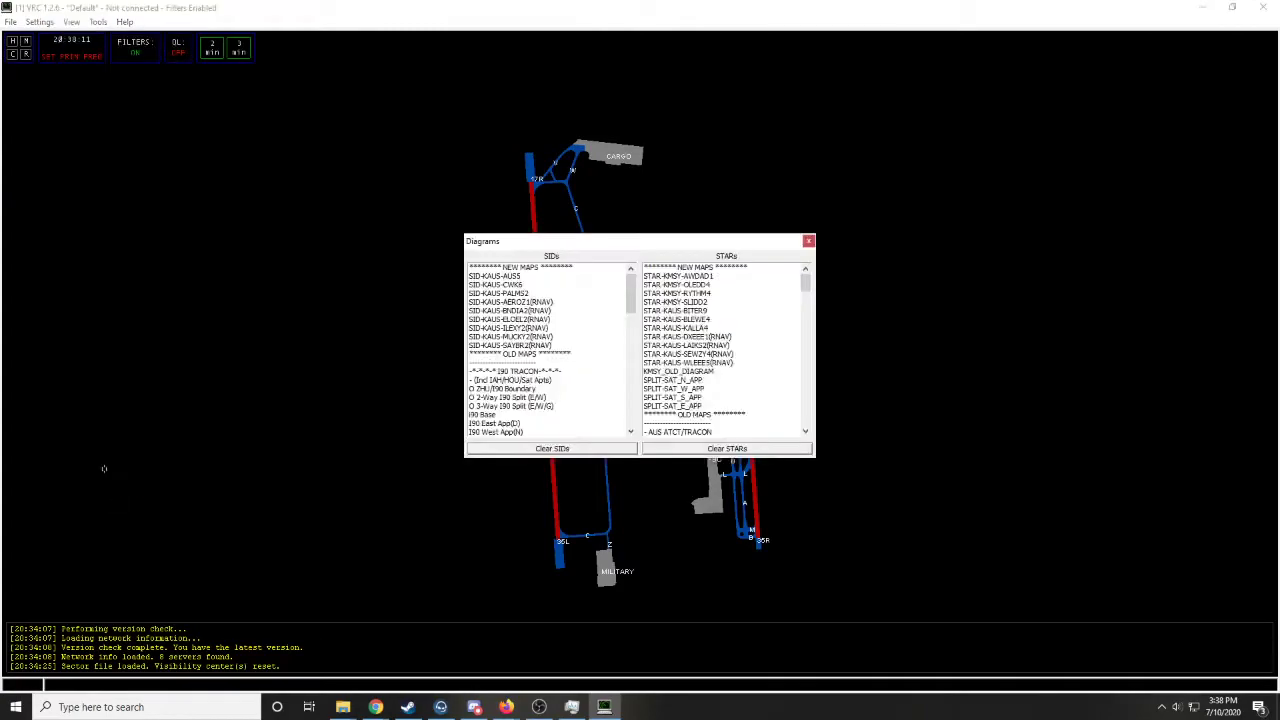
pyautogui.moveTo(512, 247); pyautogui.dragTo(558, 273)
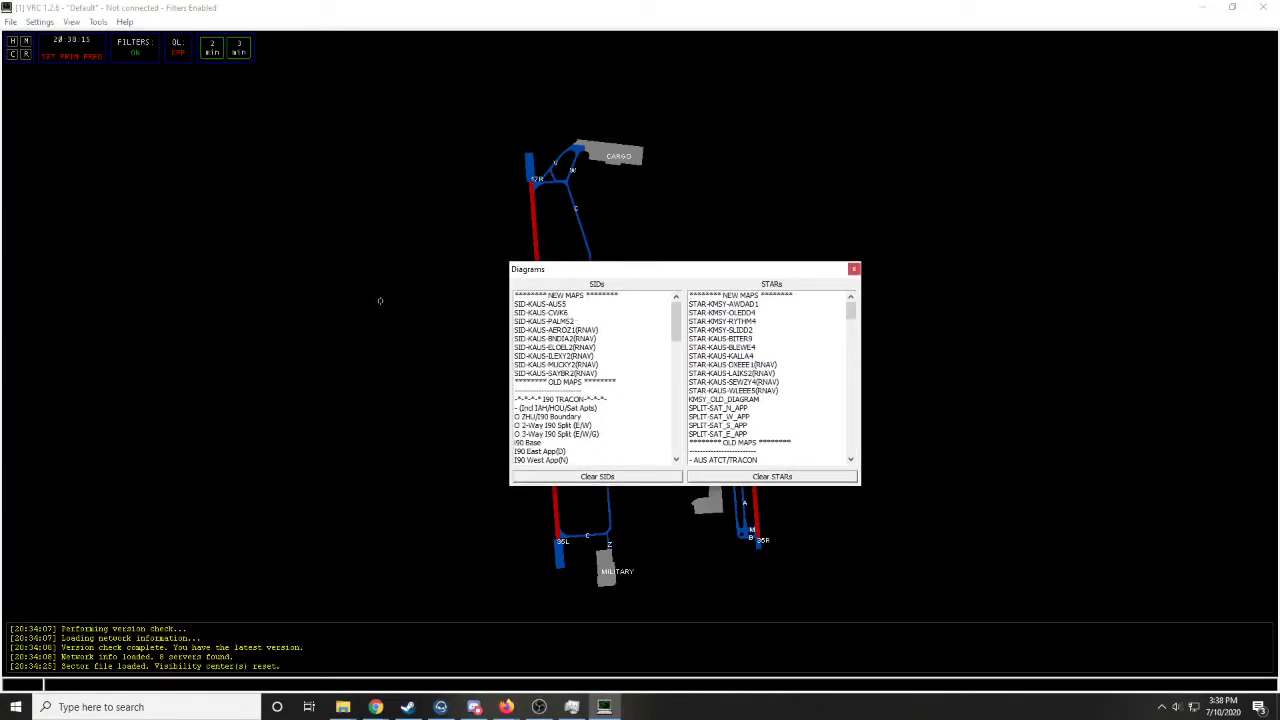
pyautogui.scroll(-8, 328, 309)
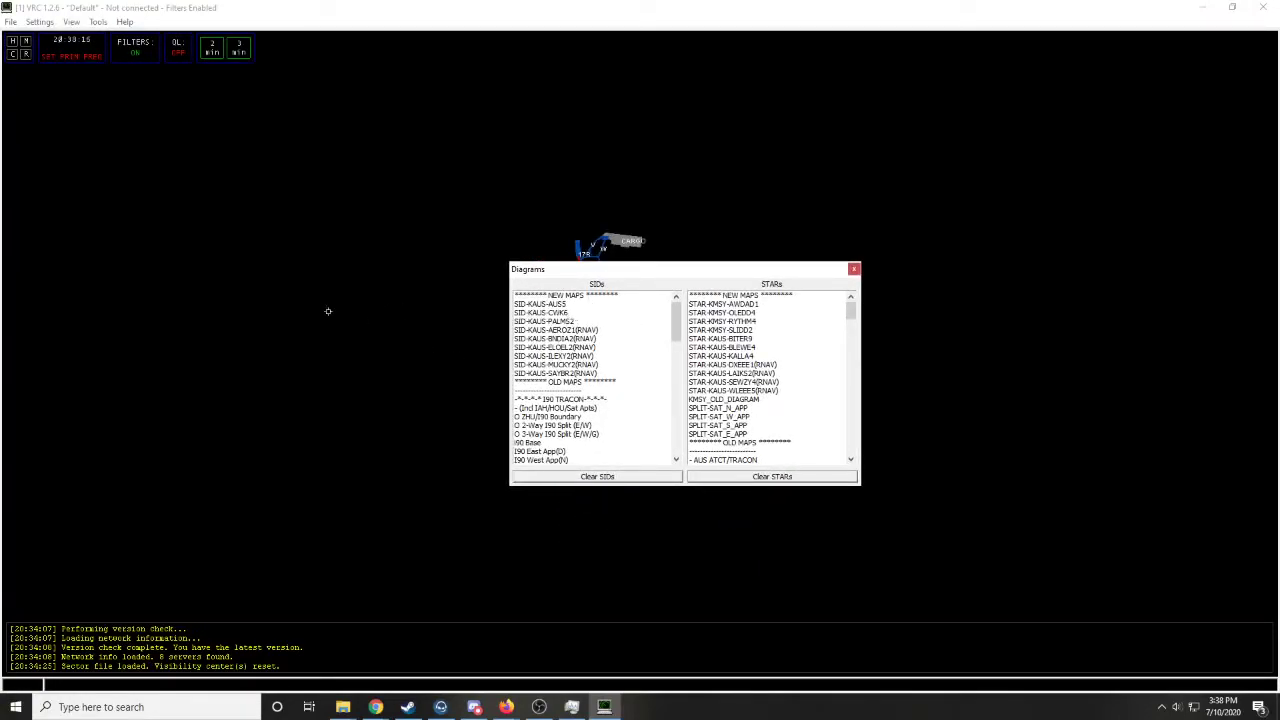
pyautogui.click(577, 304)
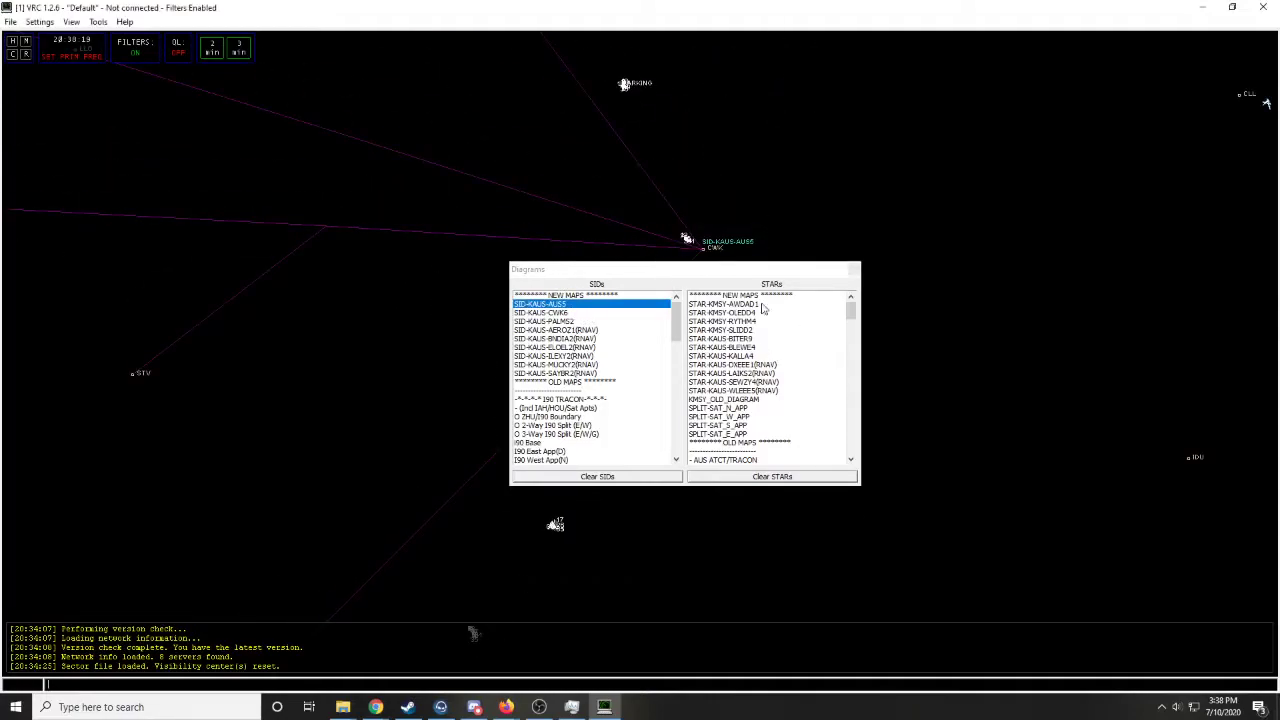
pyautogui.moveTo(710, 270); pyautogui.dragTo(950, 408)
pyautogui.scroll(-2, 566, 361)
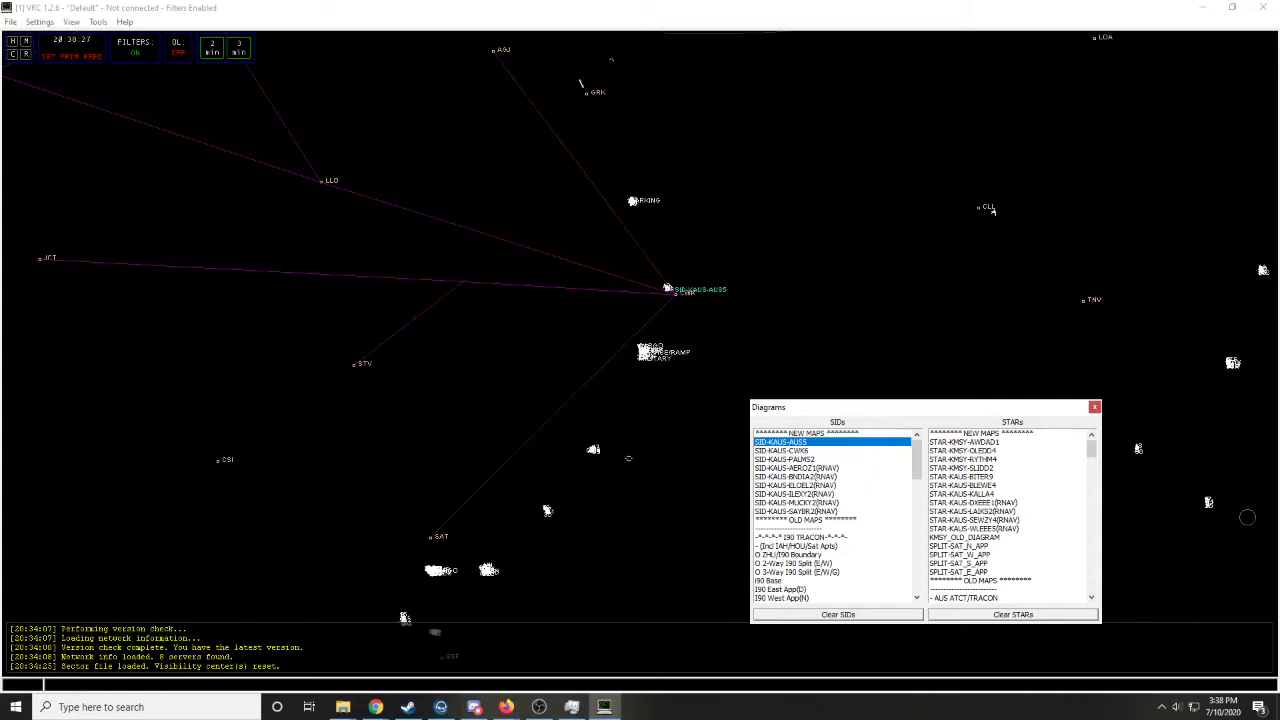
pyautogui.scroll(3, 650, 355)
# - Hide the SID-KAUS-AUS5 diagram, close the Diagrams window and return to the close view of the airport
pyautogui.click(862, 442)
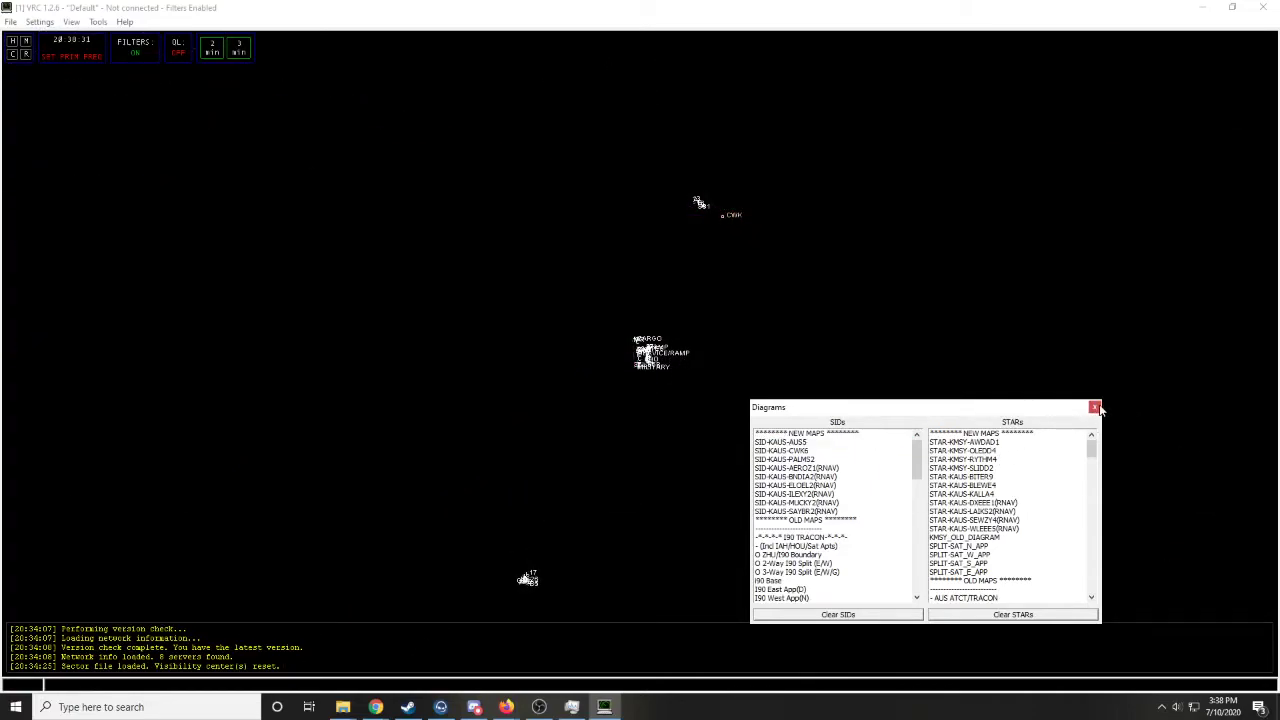
pyautogui.click(1095, 407)
pyautogui.scroll(2, 720, 360)
pyautogui.scroll(5, 720, 360)
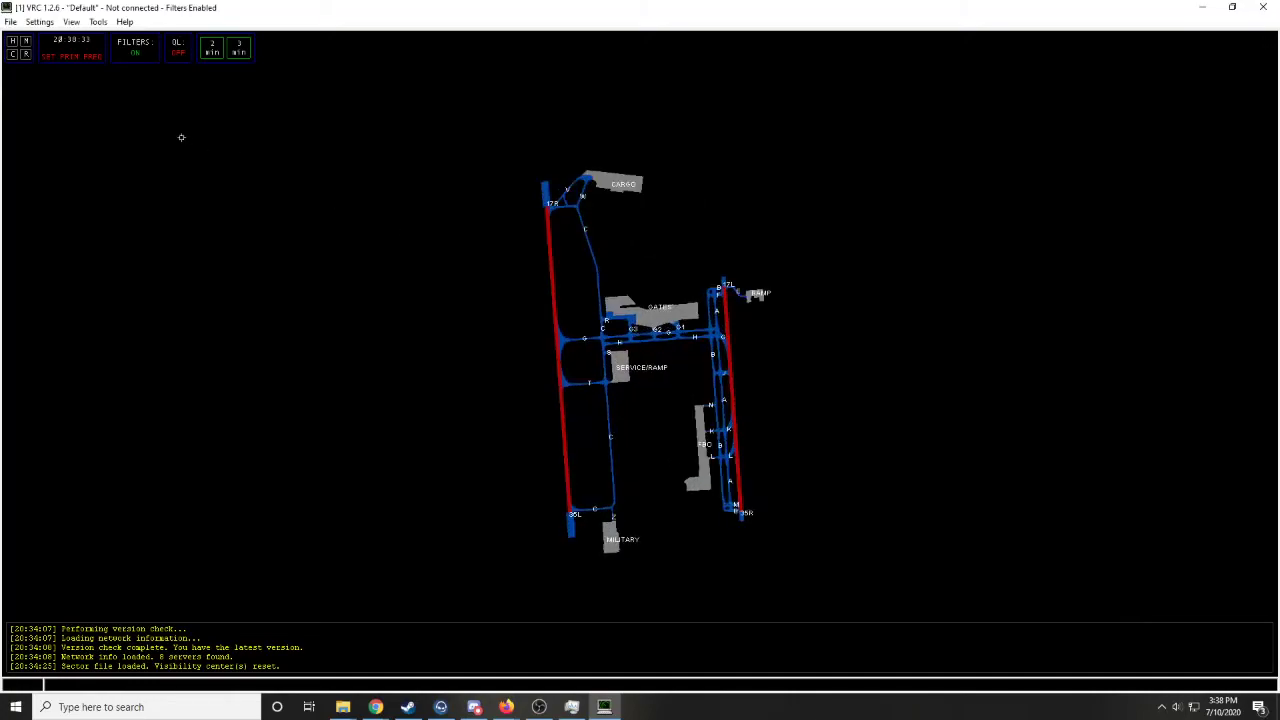
# - Open the Flight Strip Bay, look it over and close it
pyautogui.click(71, 21)
pyautogui.moveTo(98, 21)
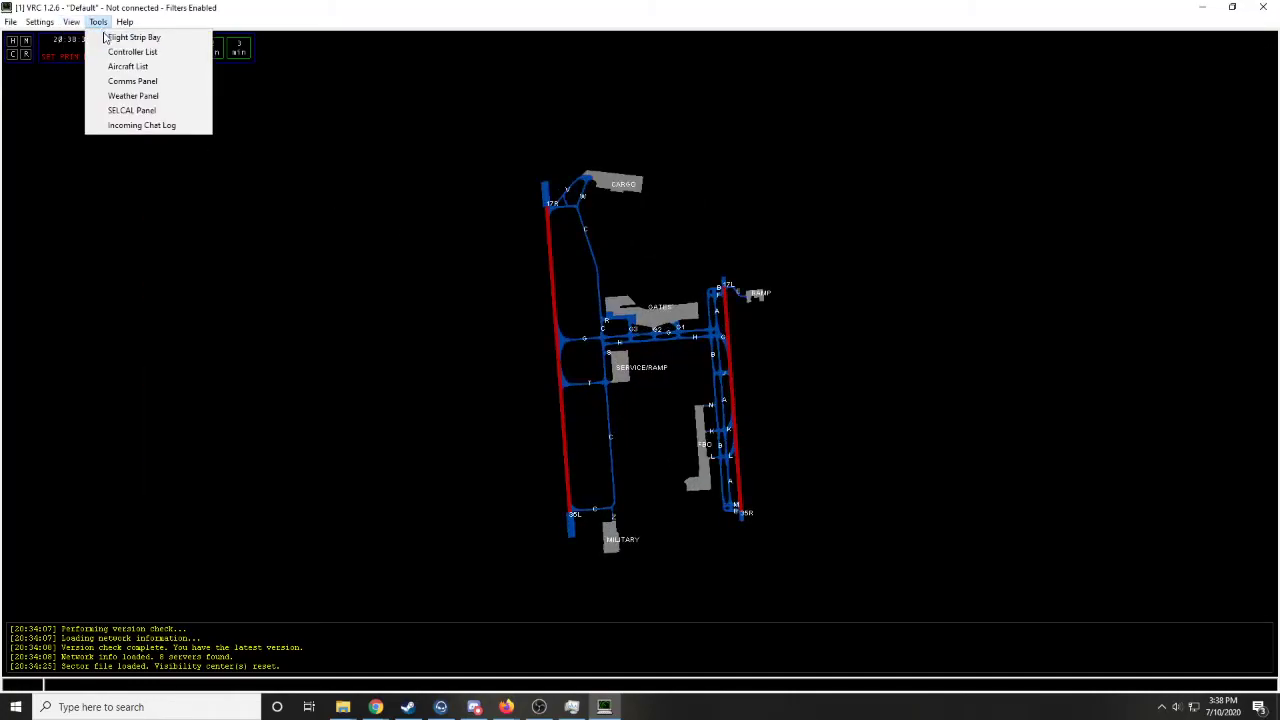
pyautogui.click(107, 38)
pyautogui.moveTo(117, 52); pyautogui.dragTo(184, 172)
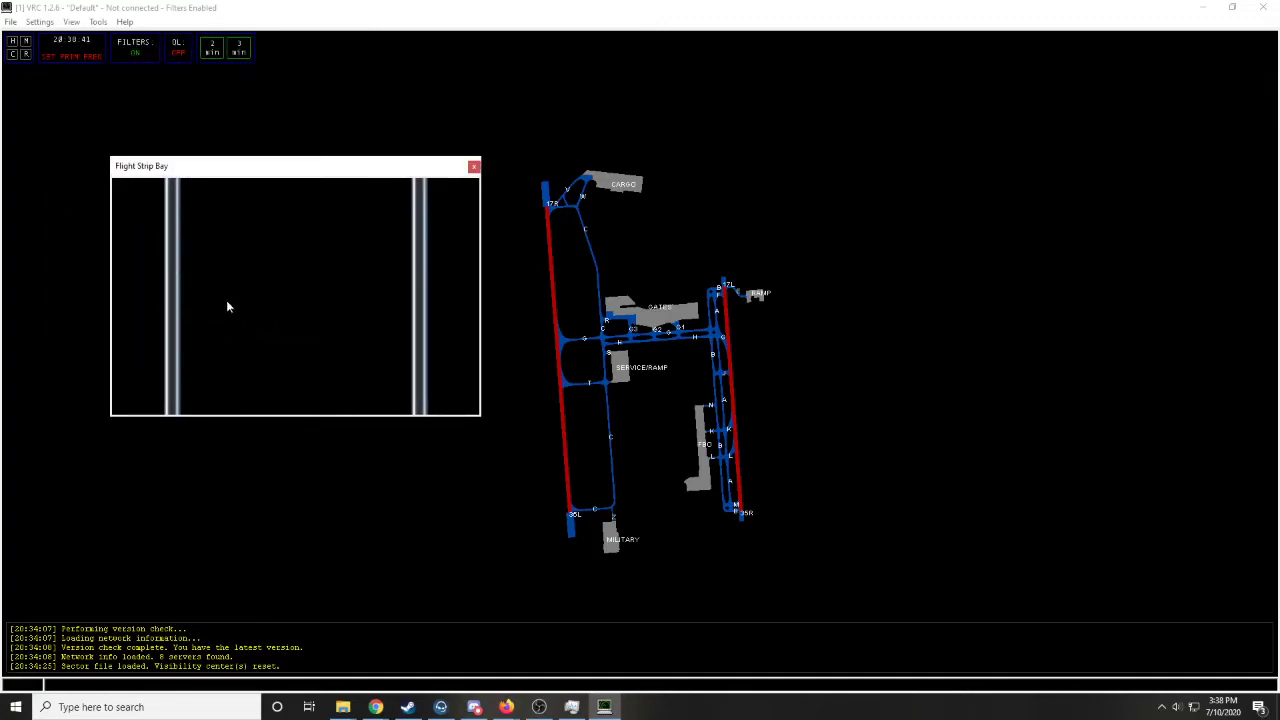
pyautogui.click(474, 166)
# - Open the Controller List, examine its controller and chat areas, and close it
pyautogui.click(98, 21)
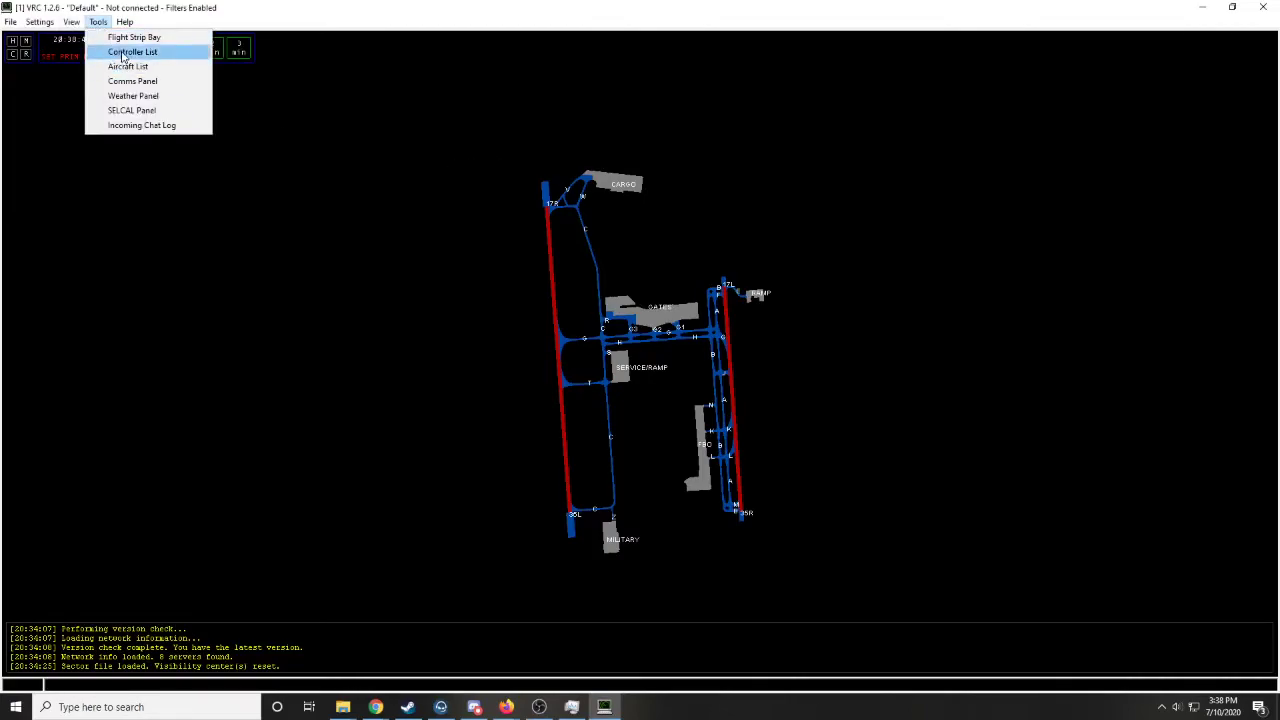
pyautogui.click(120, 51)
pyautogui.moveTo(109, 44); pyautogui.dragTo(101, 90)
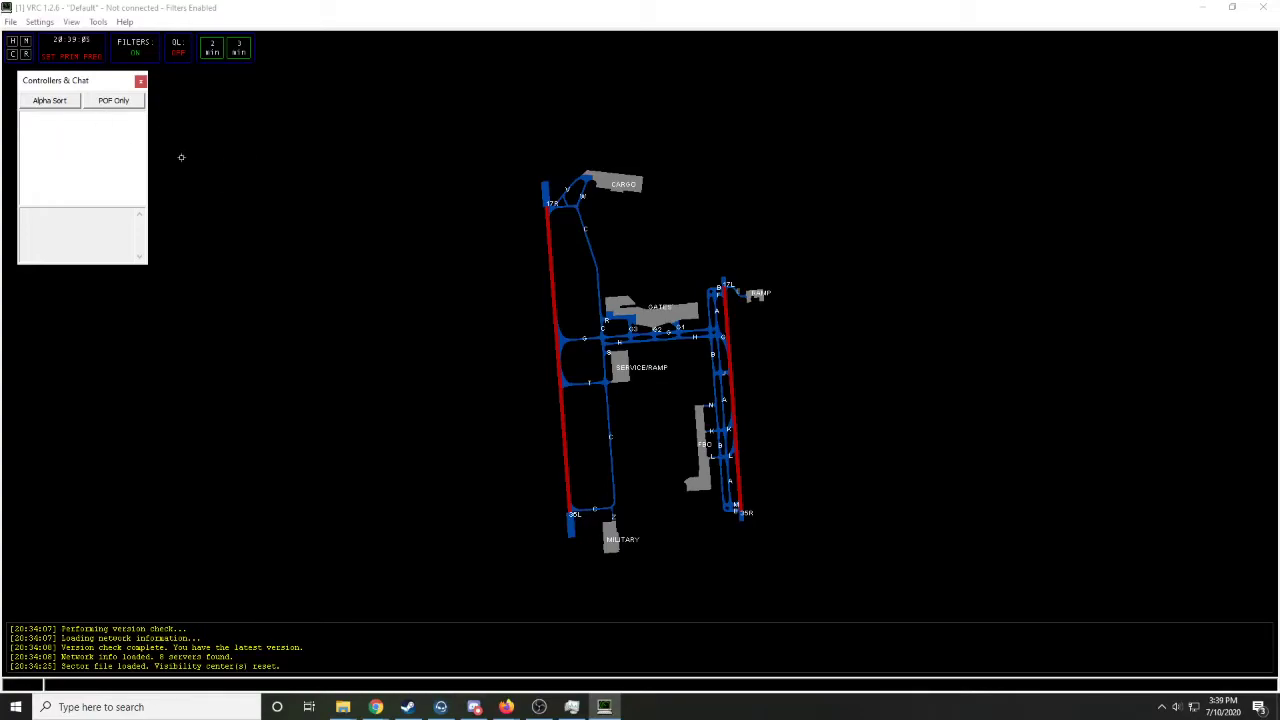
pyautogui.click(143, 83)
# - Open the Aircraft List, move it down beside the airport map to look it over, and close it
pyautogui.click(98, 21)
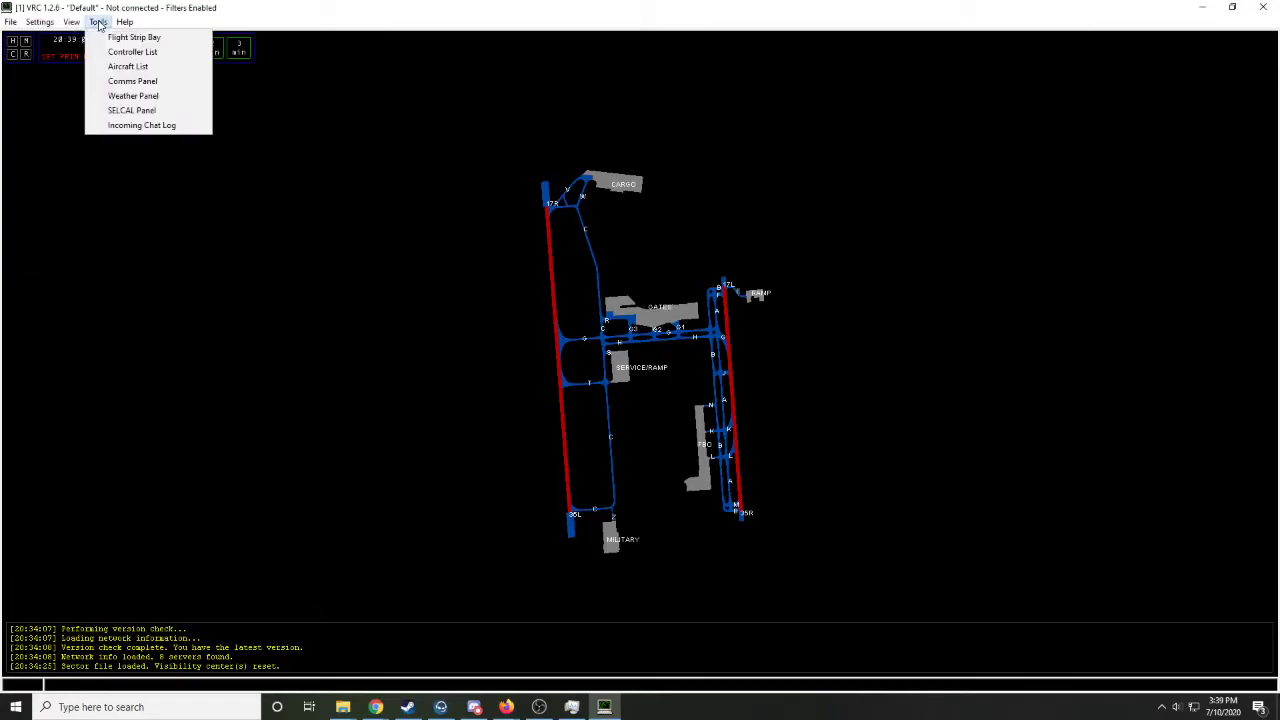
pyautogui.click(100, 68)
pyautogui.moveTo(89, 45); pyautogui.dragTo(77, 424)
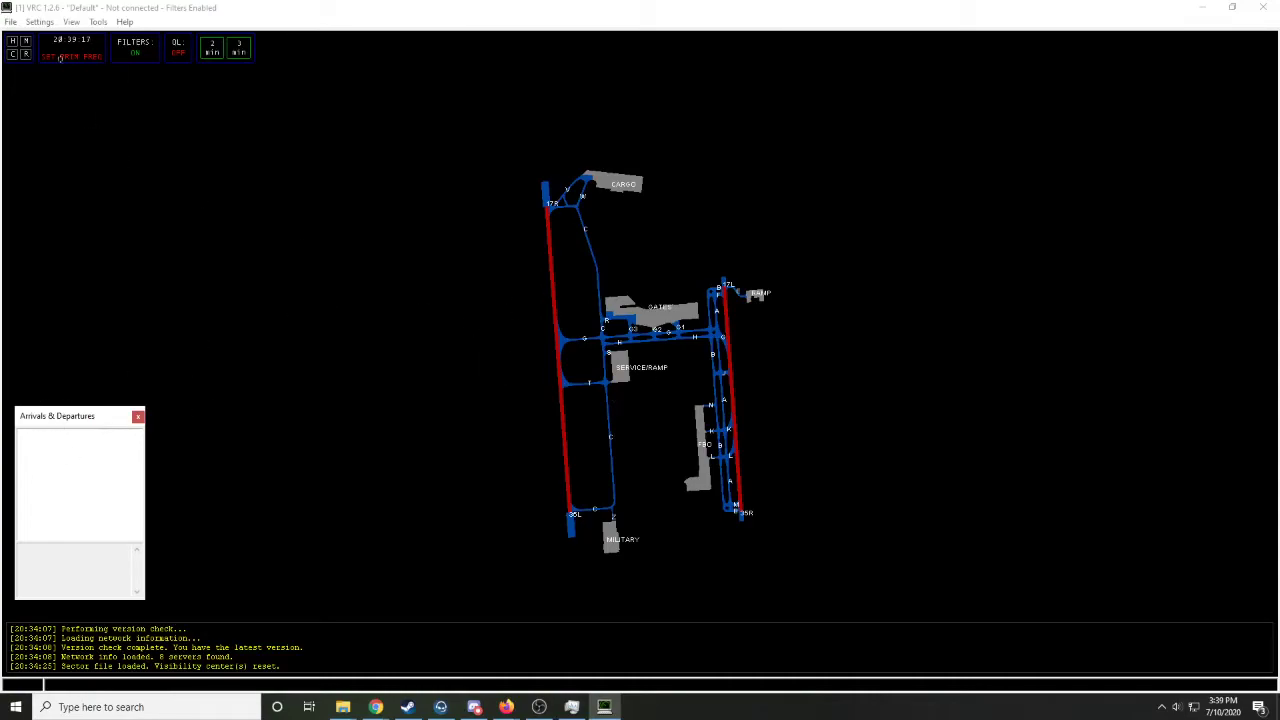
pyautogui.click(138, 416)
# - Add the position AUS_GND with frequency 121.900 to the first row of the Comms Panel and save it
pyautogui.click(97, 22)
pyautogui.click(132, 81)
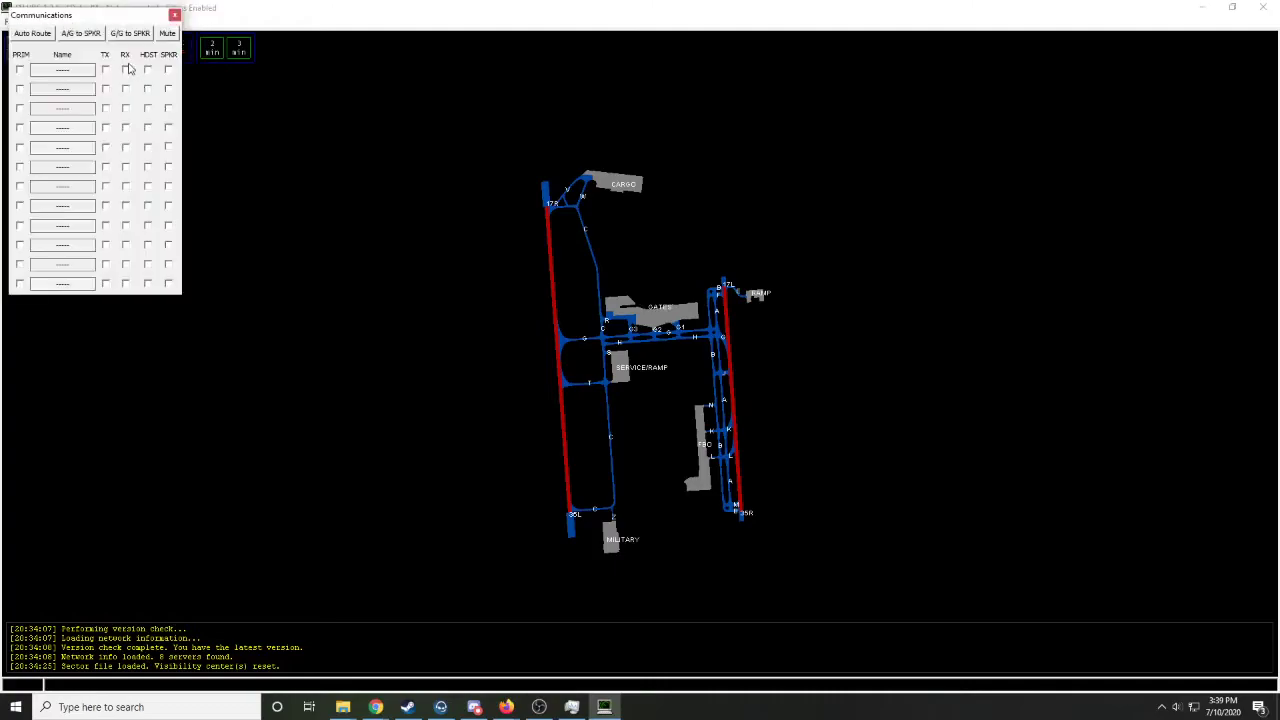
pyautogui.moveTo(106, 20); pyautogui.dragTo(239, 283)
pyautogui.click(183, 332)
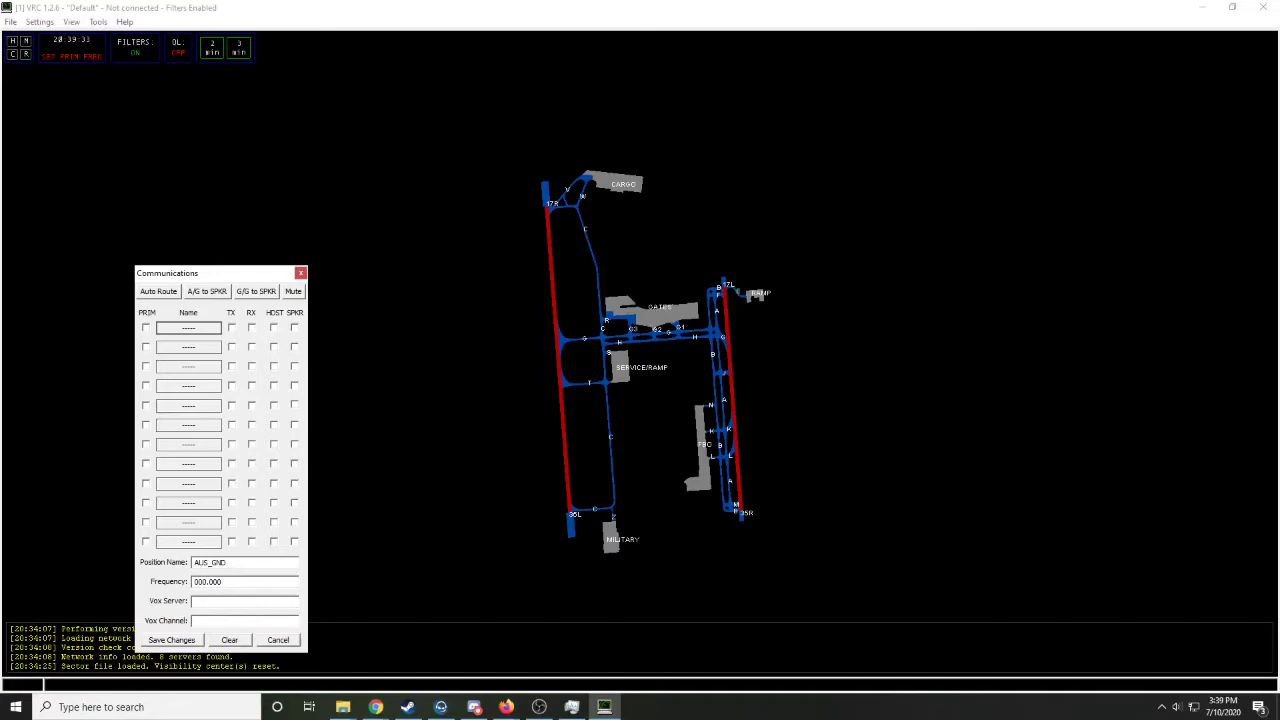
pyautogui.write('AUS_GND')
pyautogui.click(249, 584)
pyautogui.moveTo(249, 586); pyautogui.dragTo(112, 521)
pyautogui.write('121.900')
pyautogui.click(173, 641)
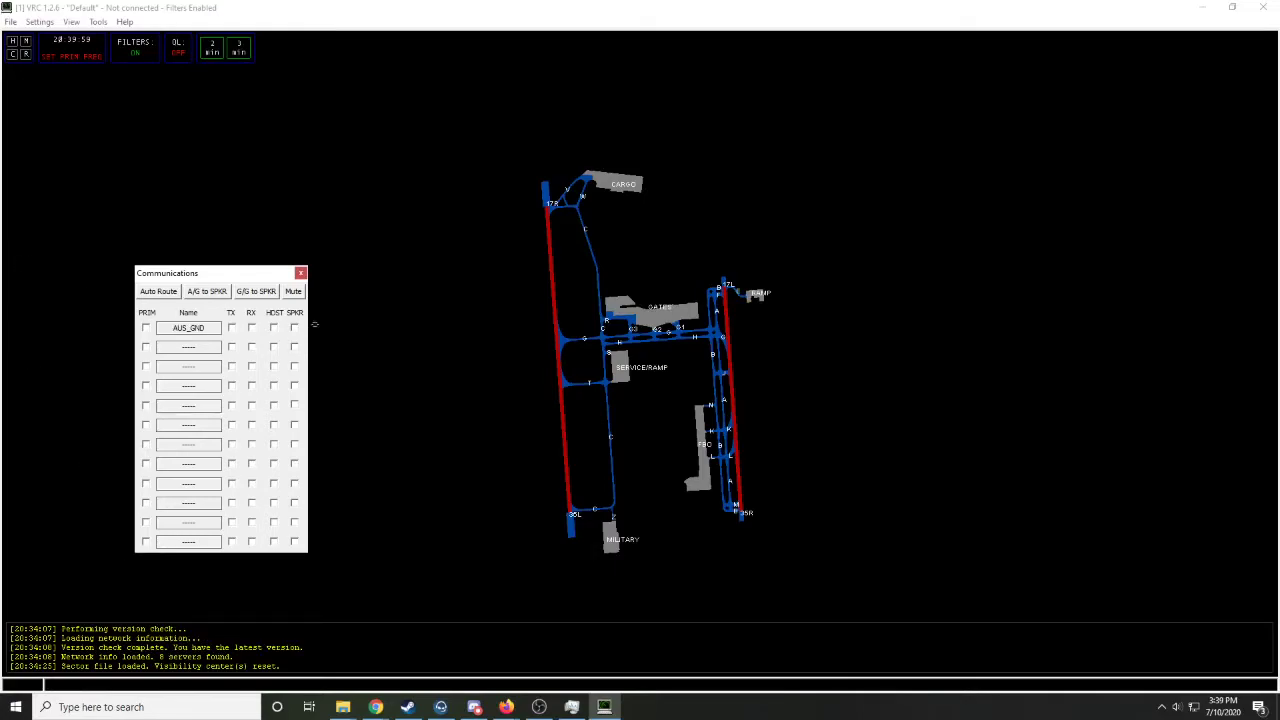
# - Enable transmit and receive for AUS_GND, make it the primary frequency, and close the Communications window
pyautogui.click(232, 330)
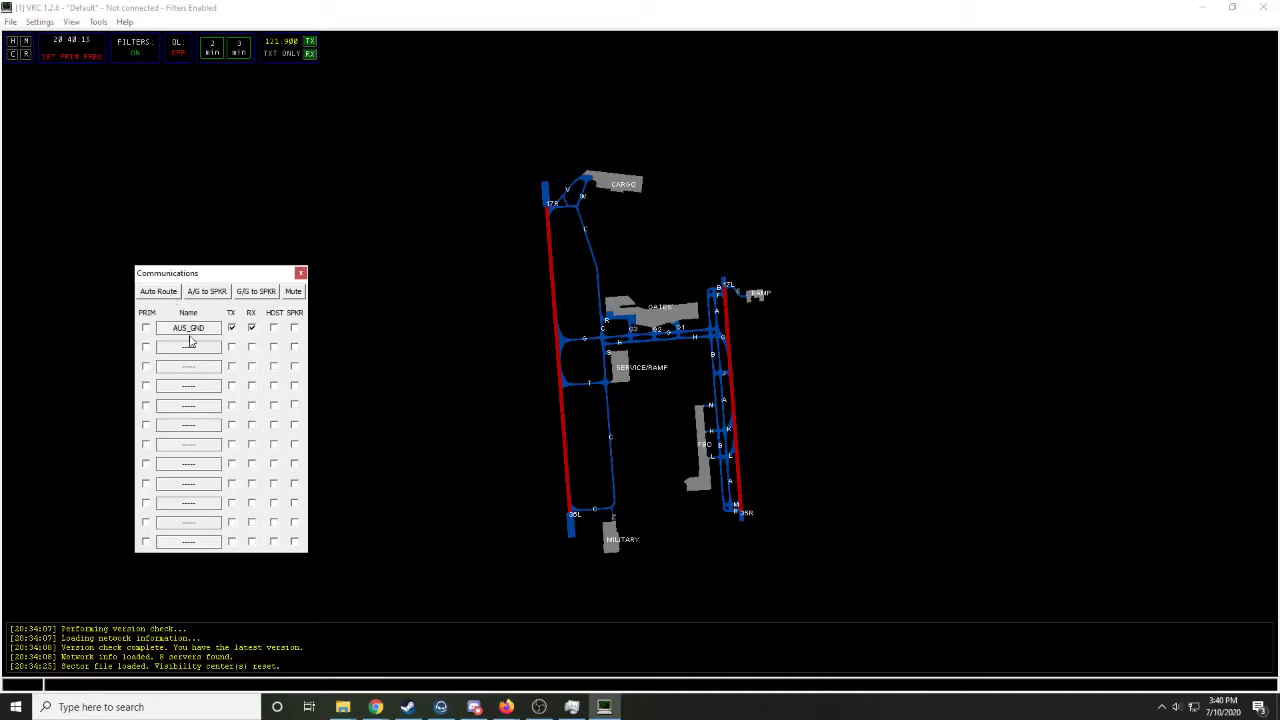
pyautogui.click(146, 329)
pyautogui.click(146, 329)
pyautogui.click(146, 329)
pyautogui.click(300, 273)
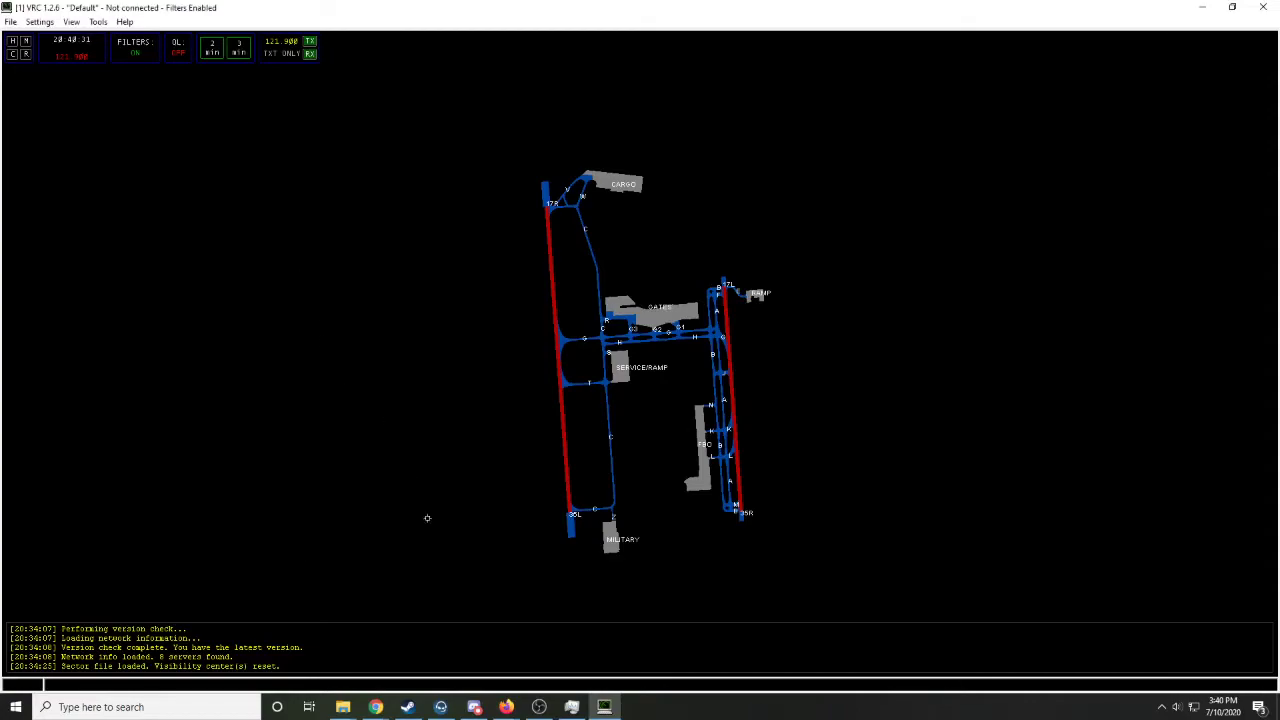
# - Open the Weather Panel, try to request the KAUS weather with the .QD KAUS command, and close the panel
pyautogui.click(98, 21)
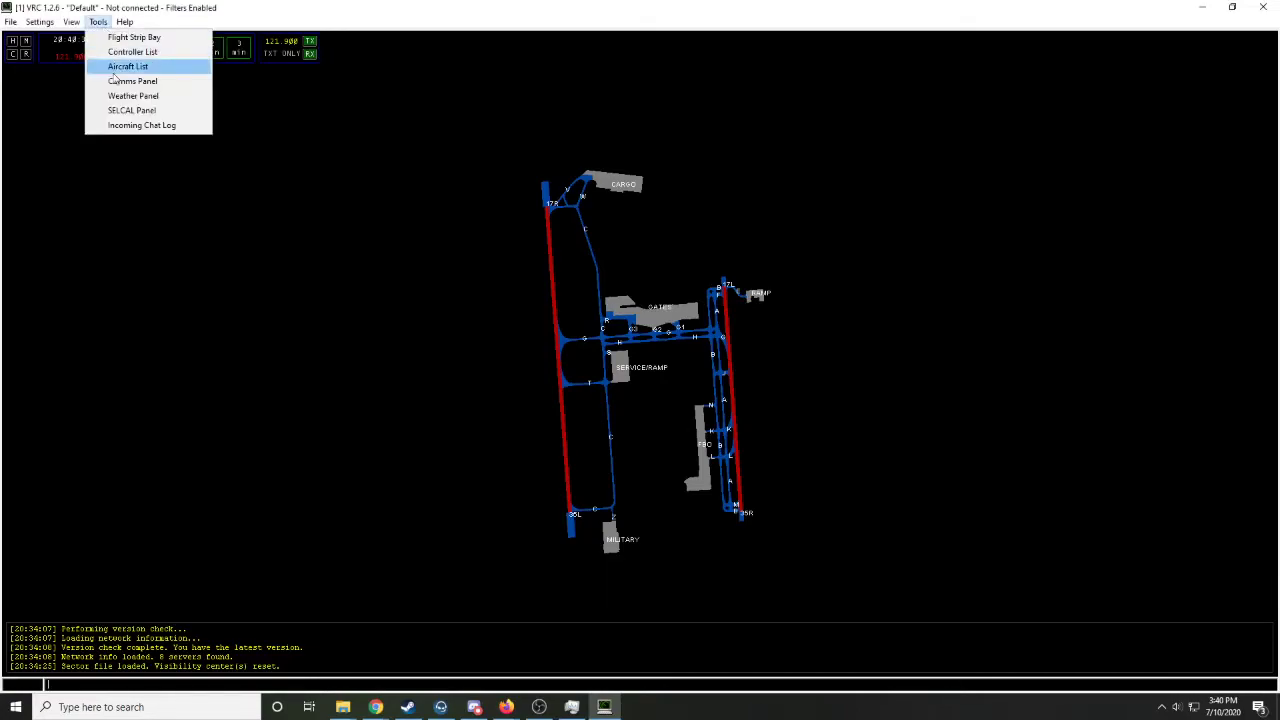
pyautogui.click(124, 94)
pyautogui.moveTo(34, 16); pyautogui.dragTo(36, 90)
pyautogui.click(247, 209)
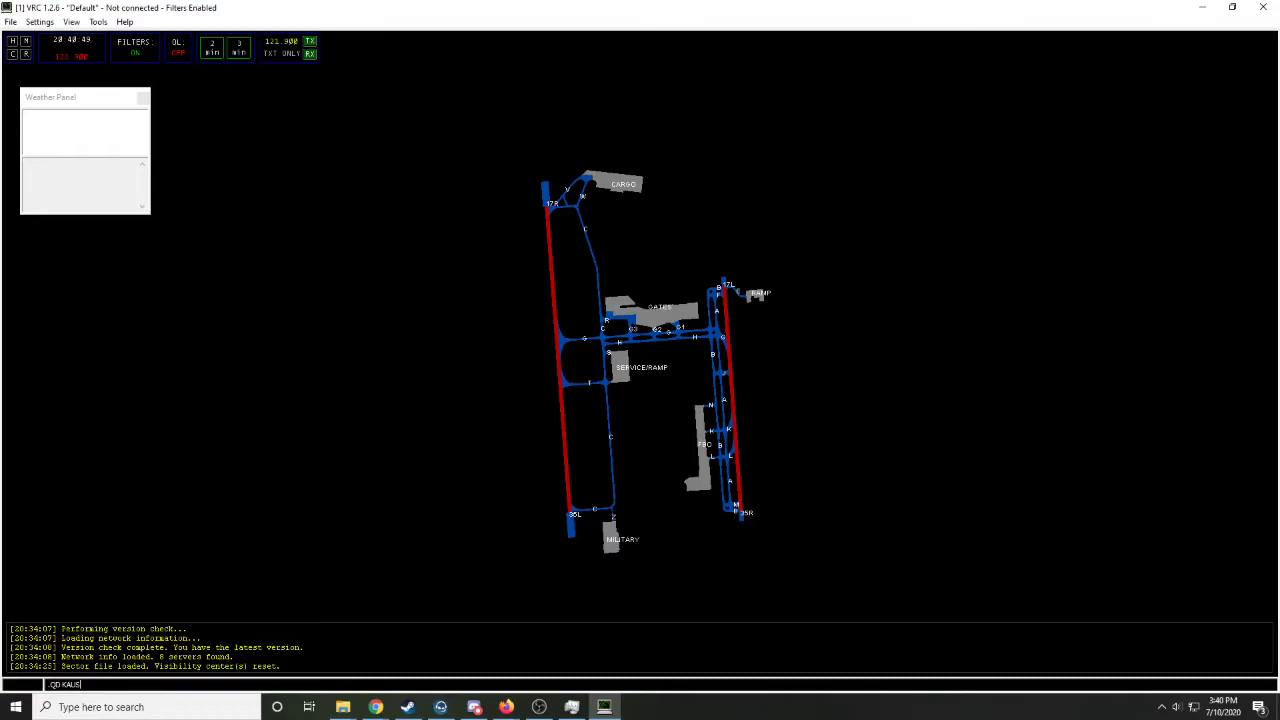
pyautogui.press('Return')
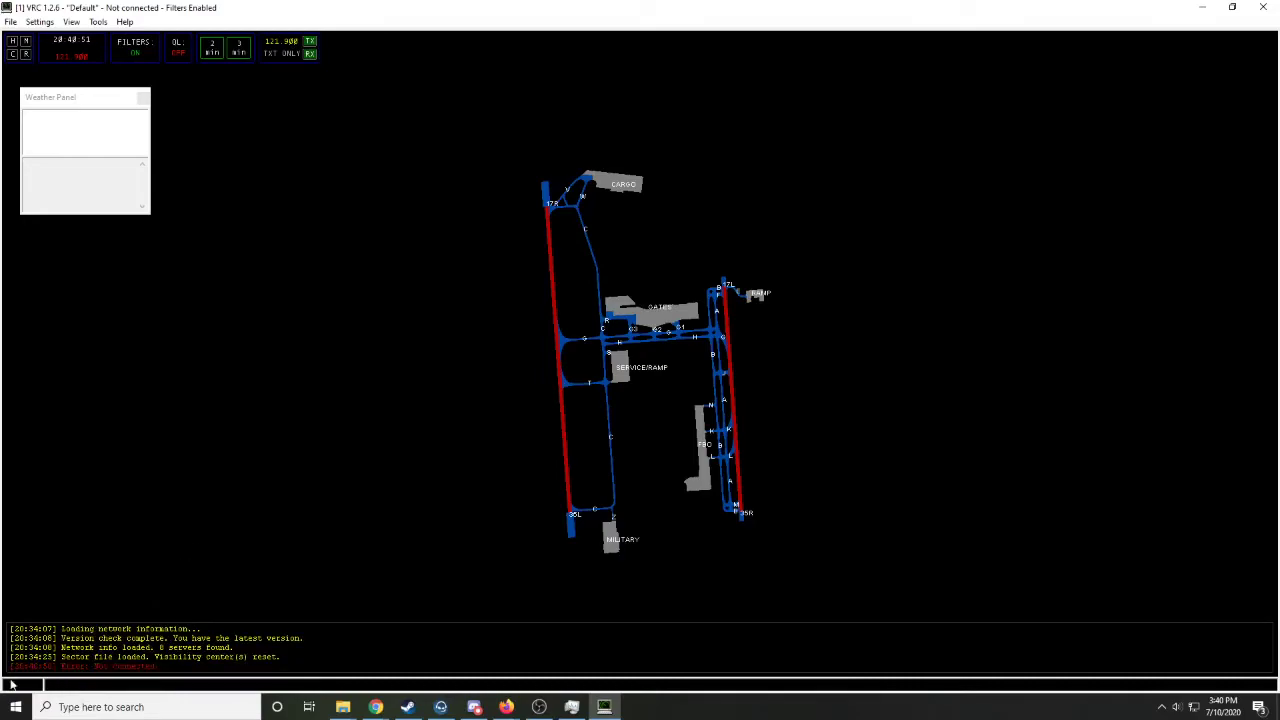
pyautogui.click(143, 99)
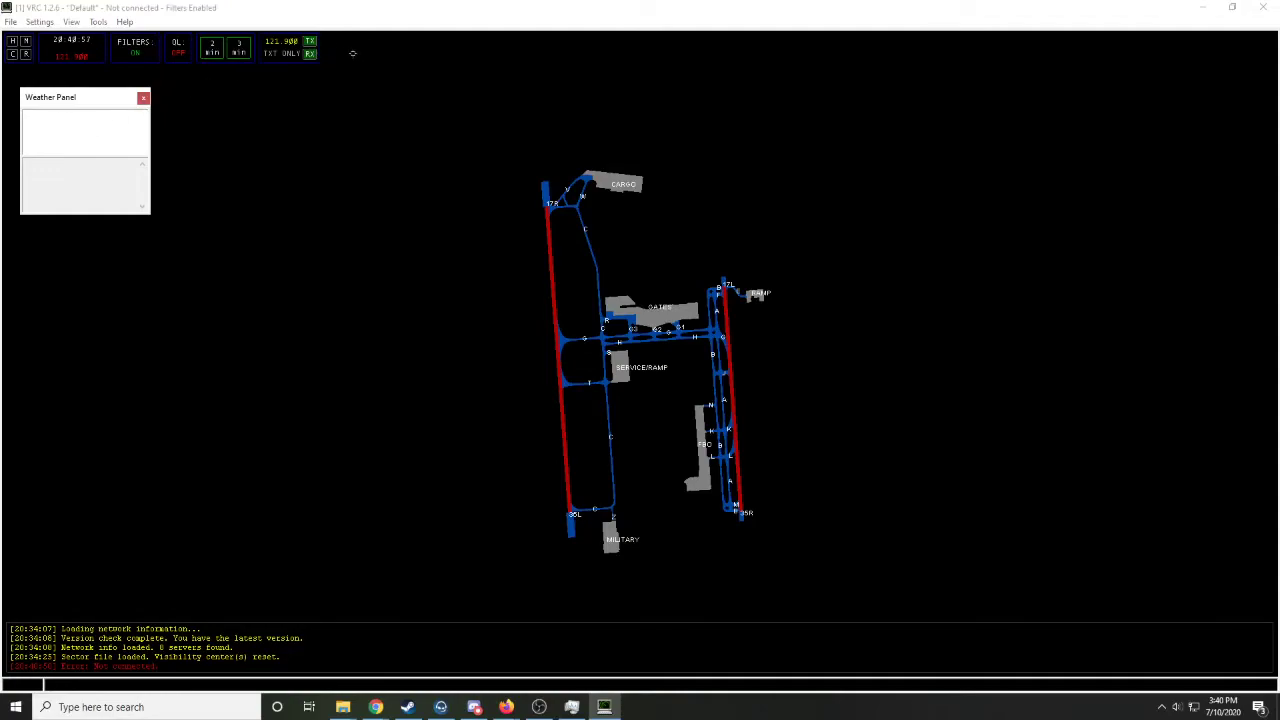
pyautogui.click(144, 99)
# - Open the Incoming Chat Log and SELCAL Panel, look them over with the chat log above the message area, and close both
pyautogui.click(98, 21)
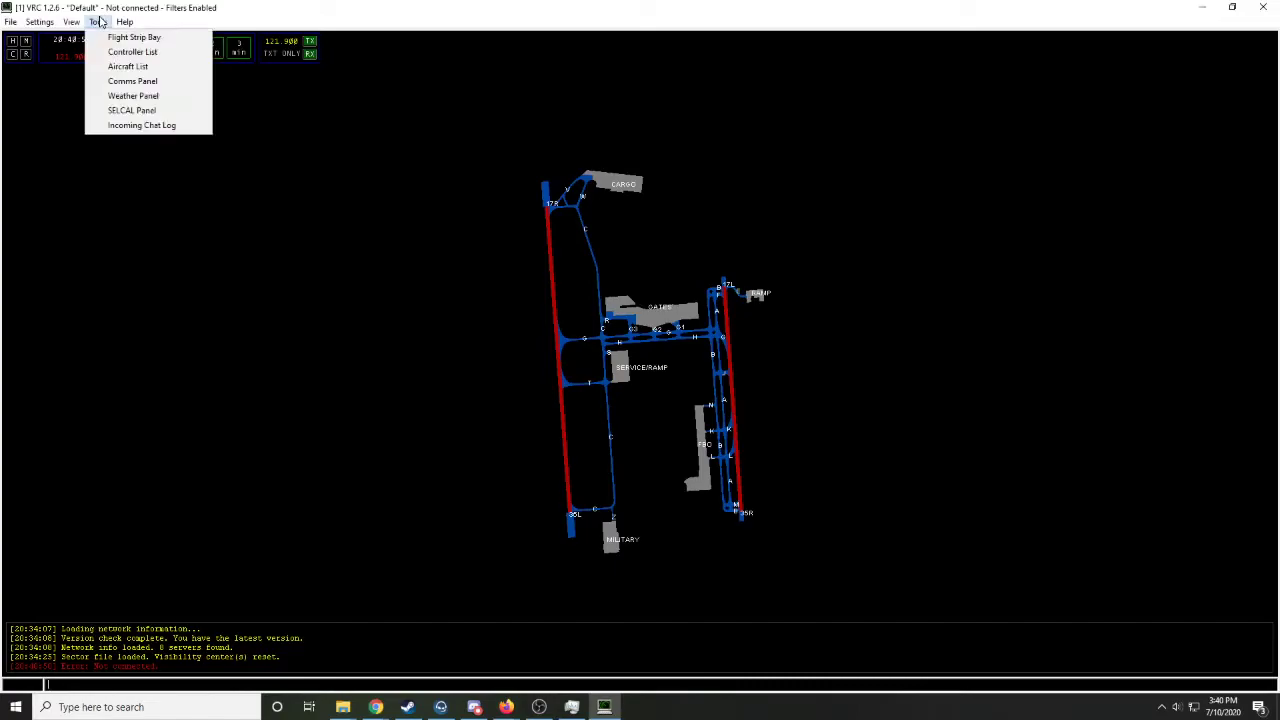
pyautogui.click(135, 125)
pyautogui.click(98, 21)
pyautogui.click(131, 110)
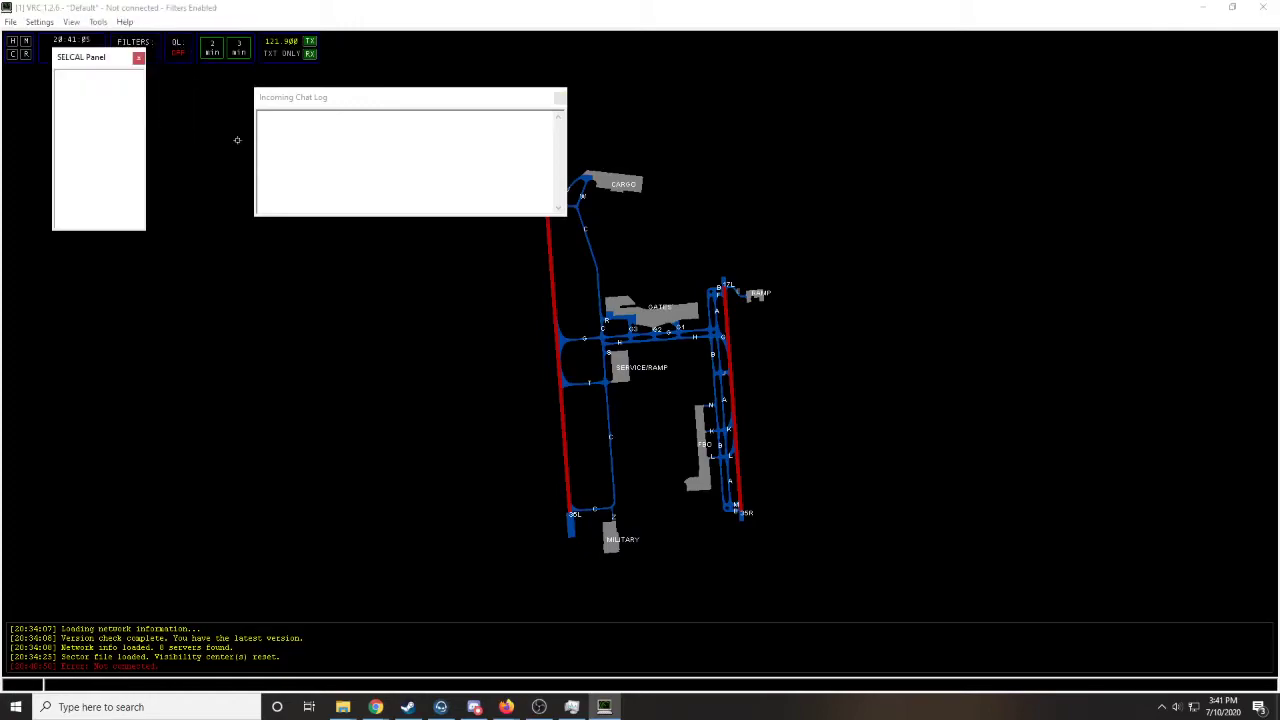
pyautogui.click(139, 58)
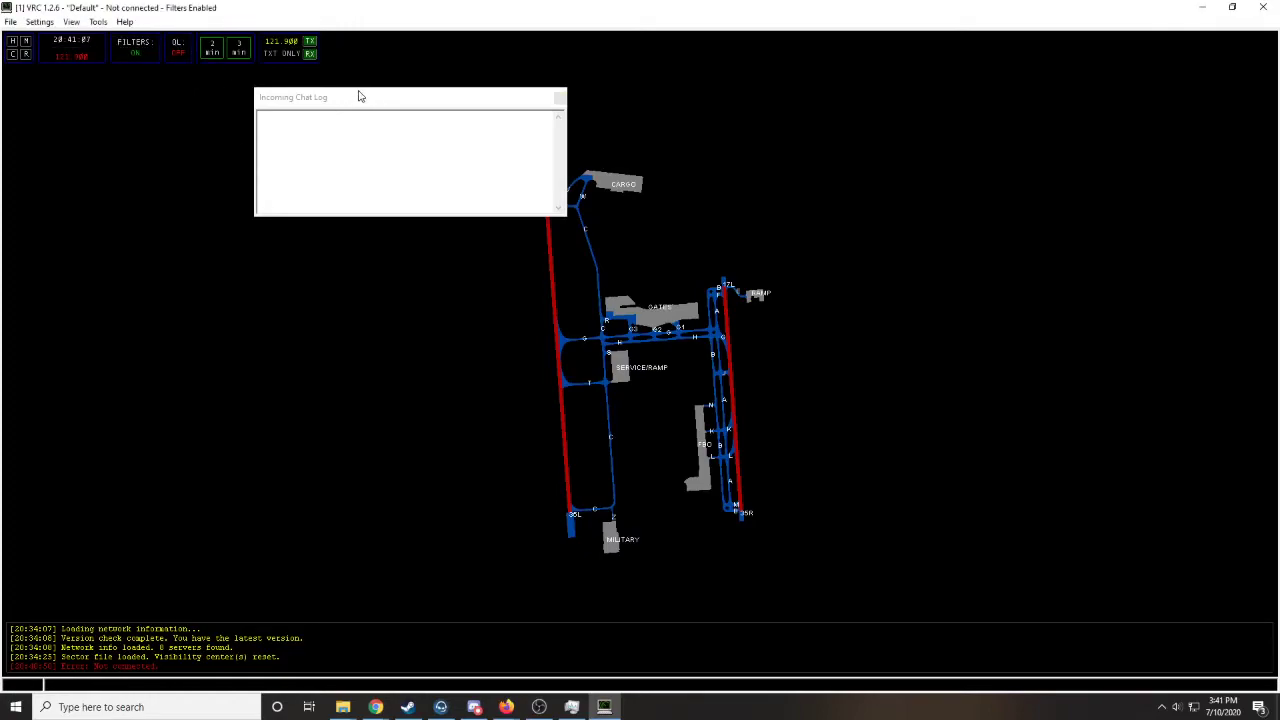
pyautogui.moveTo(325, 100); pyautogui.dragTo(258, 202)
pyautogui.moveTo(163, 207); pyautogui.dragTo(35, 503)
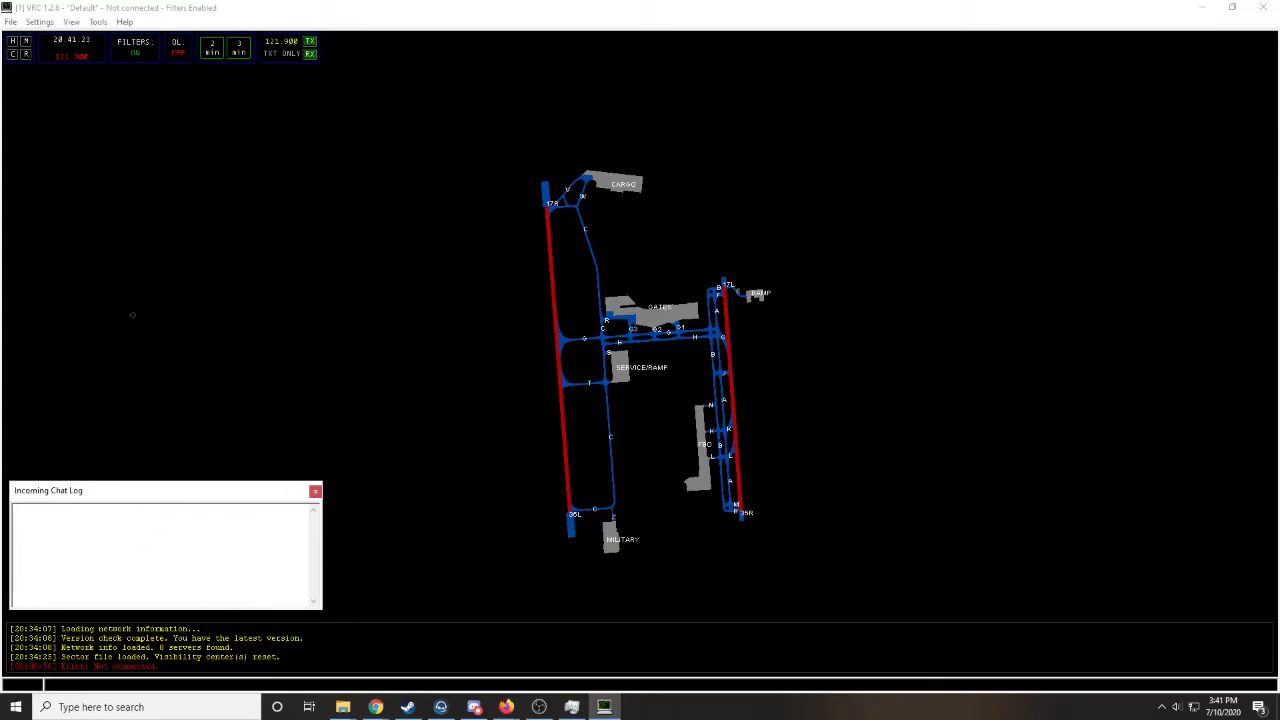
pyautogui.click(315, 491)
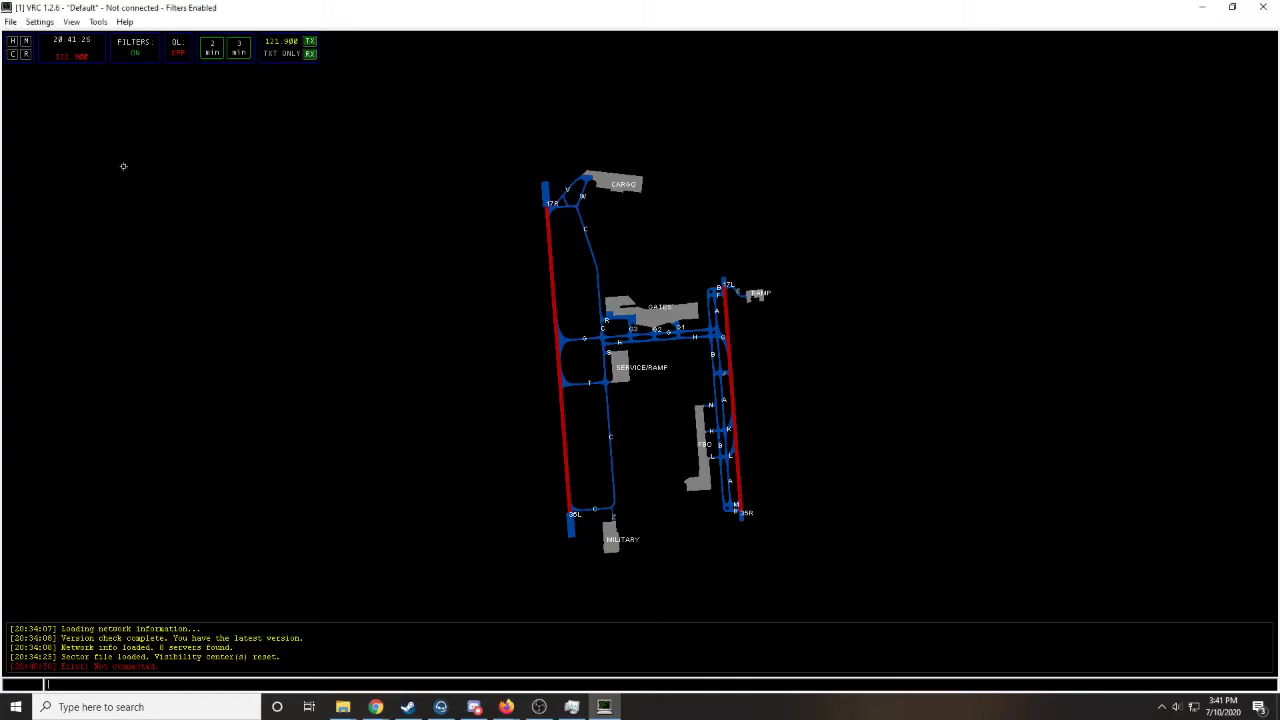
# - Save the current setup as a new session profile named AUS_GND
pyautogui.click(30, 22)
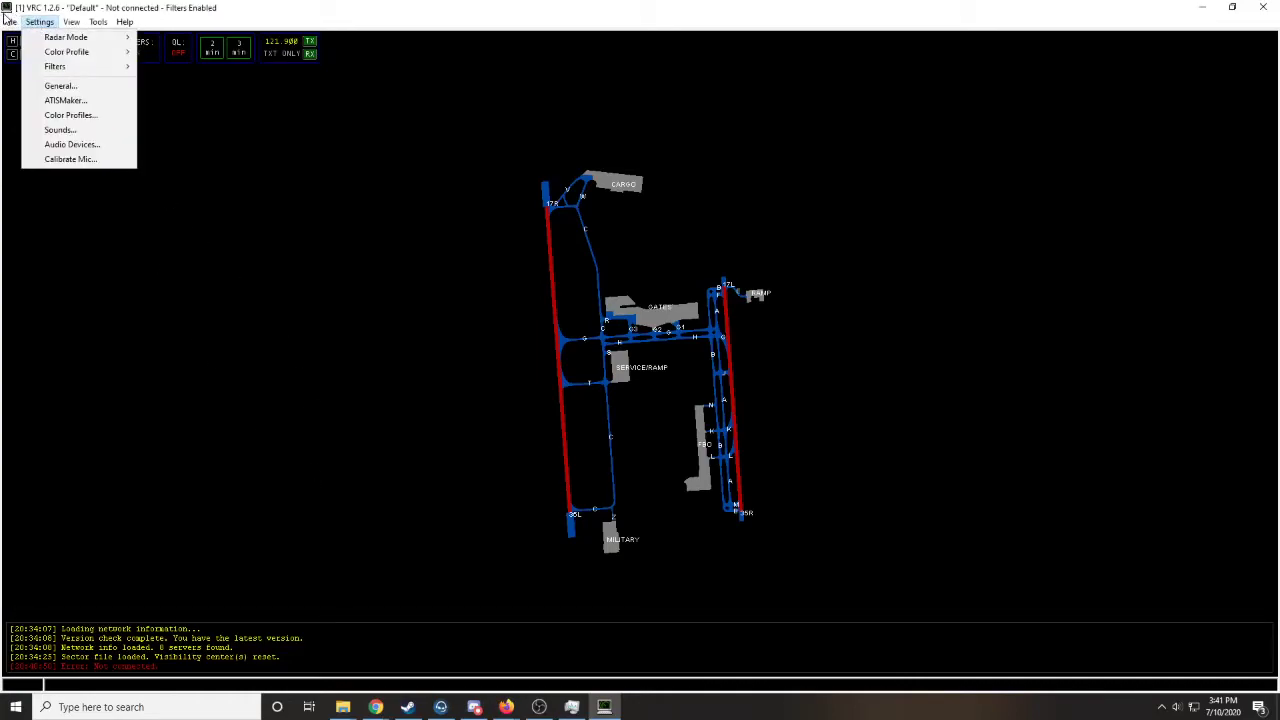
pyautogui.moveTo(10, 22)
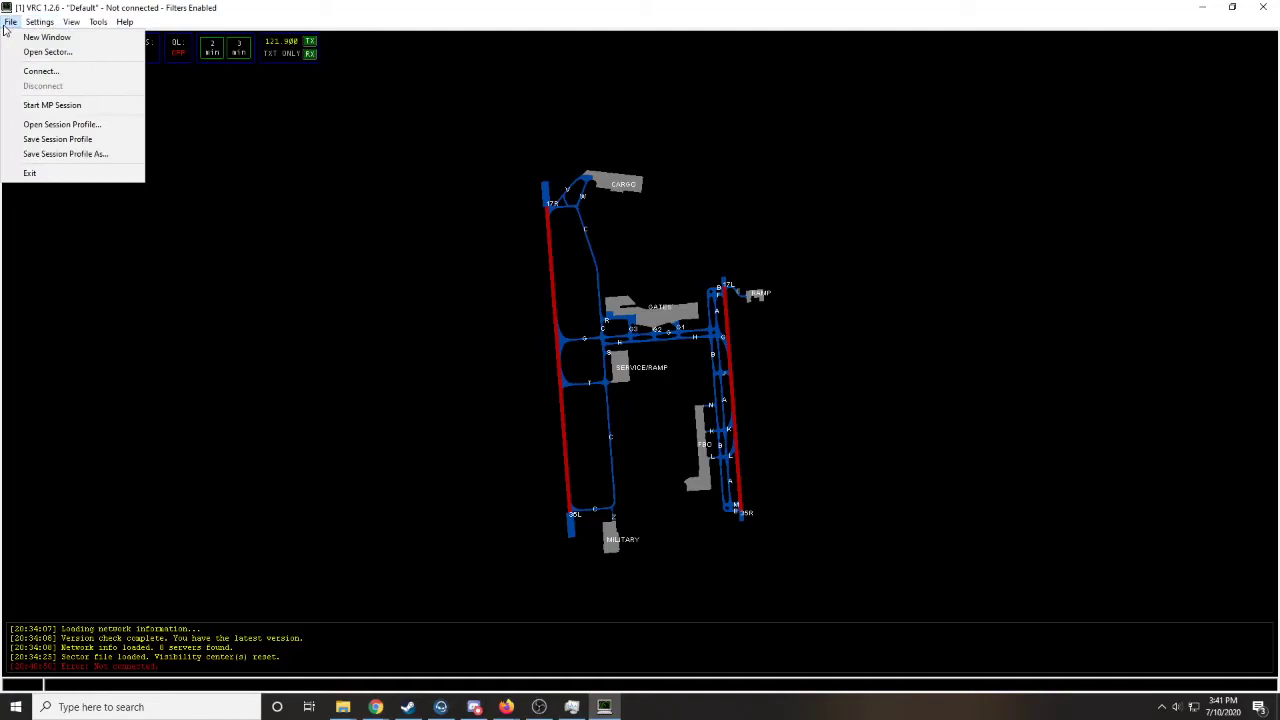
pyautogui.click(109, 158)
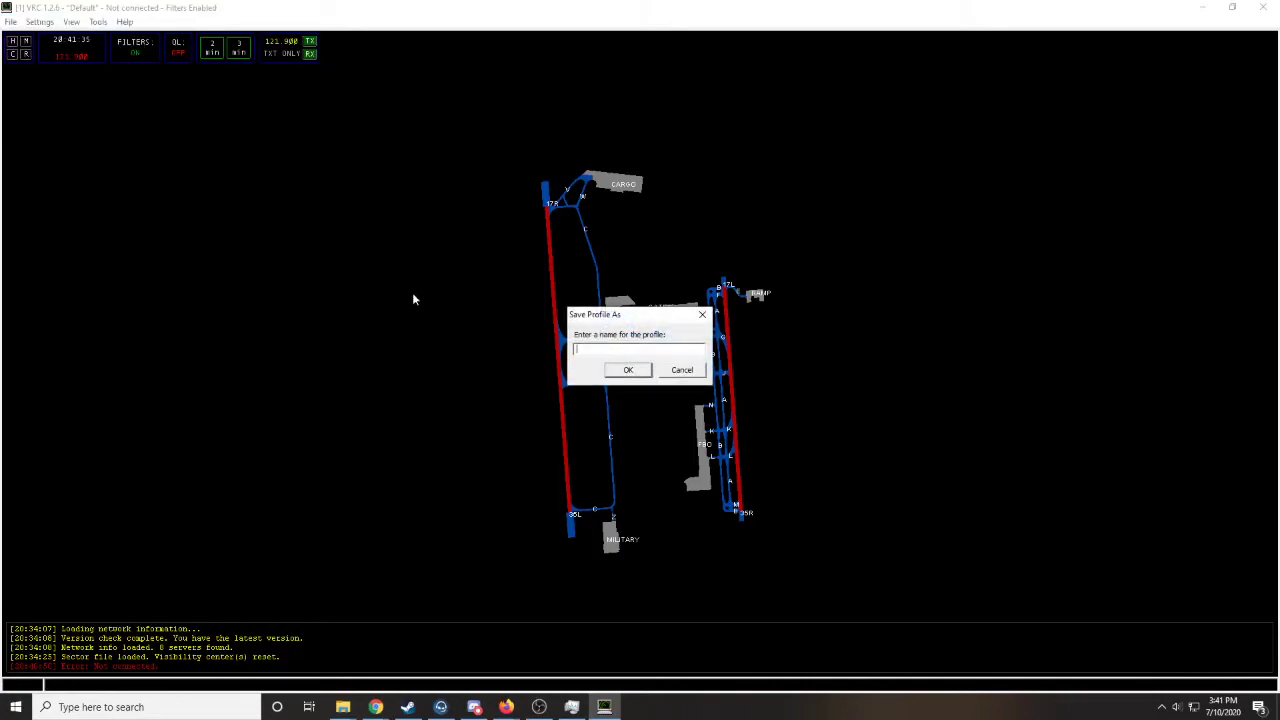
pyautogui.write('au')
pyautogui.press('Return')
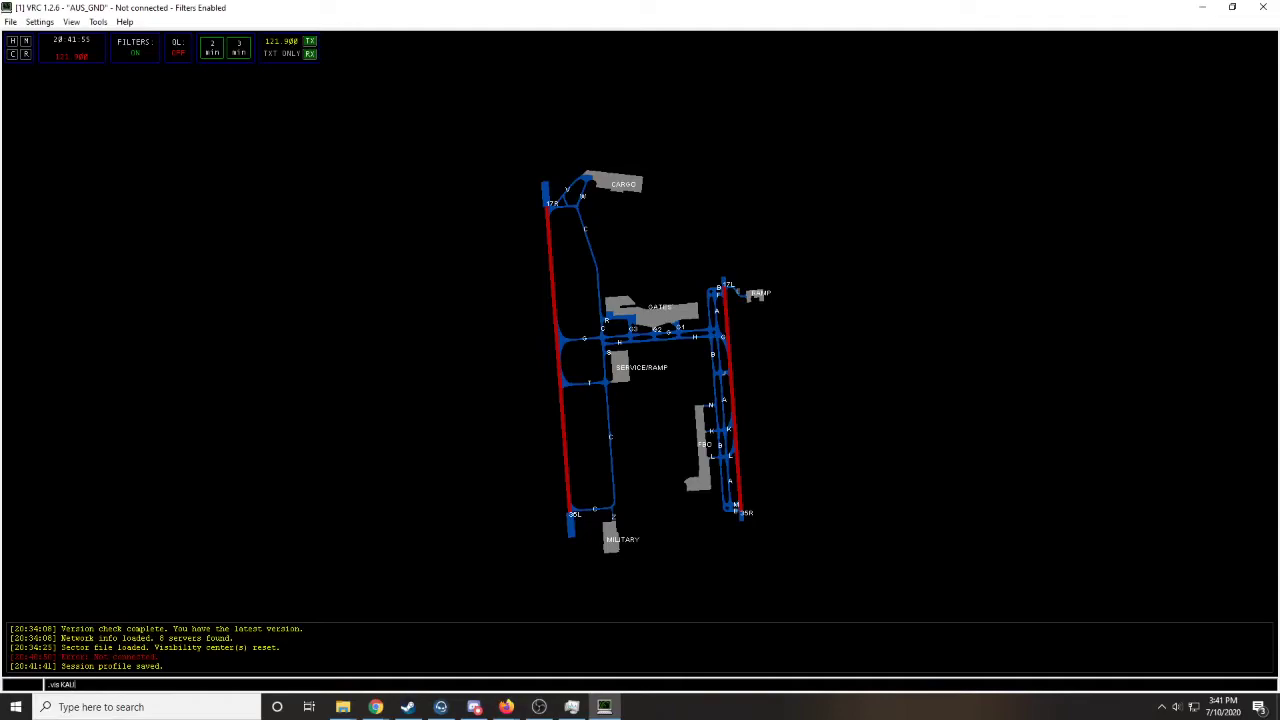
# - Set the visibility center to KAUS with the .vis command and save the session profile
pyautogui.write('S')
pyautogui.press('Return')
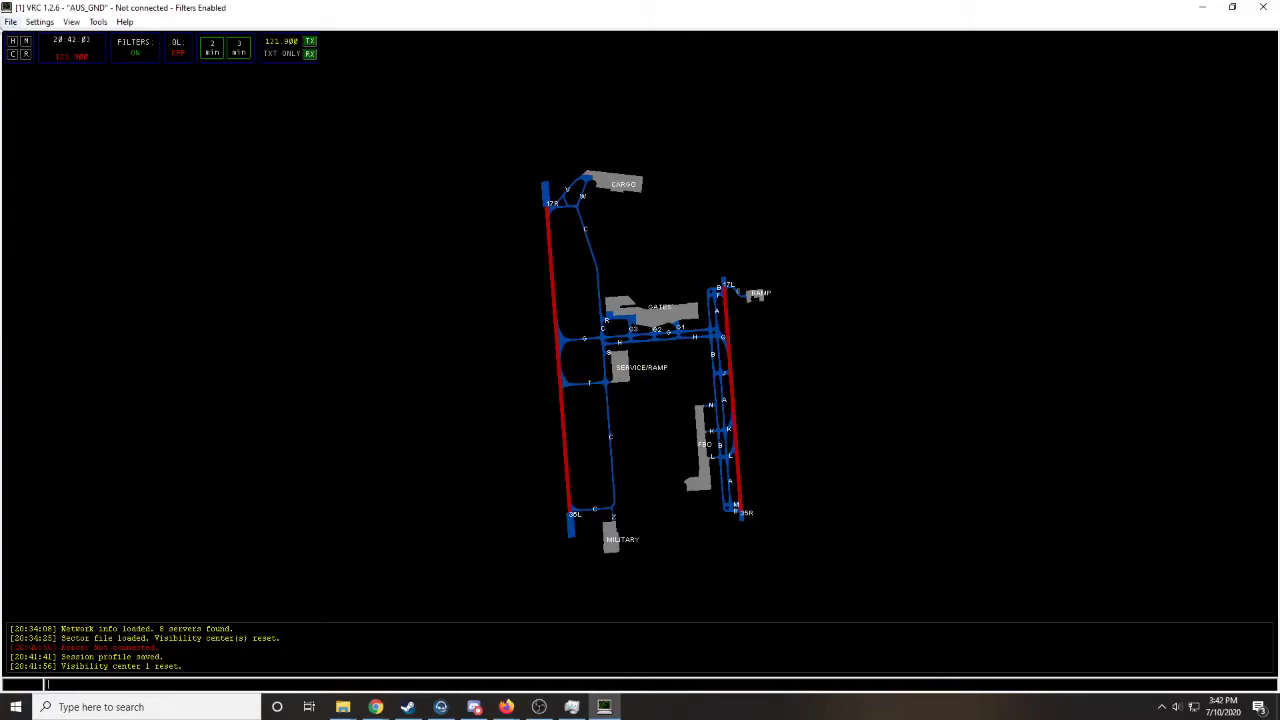
pyautogui.click(10, 21)
pyautogui.click(64, 146)
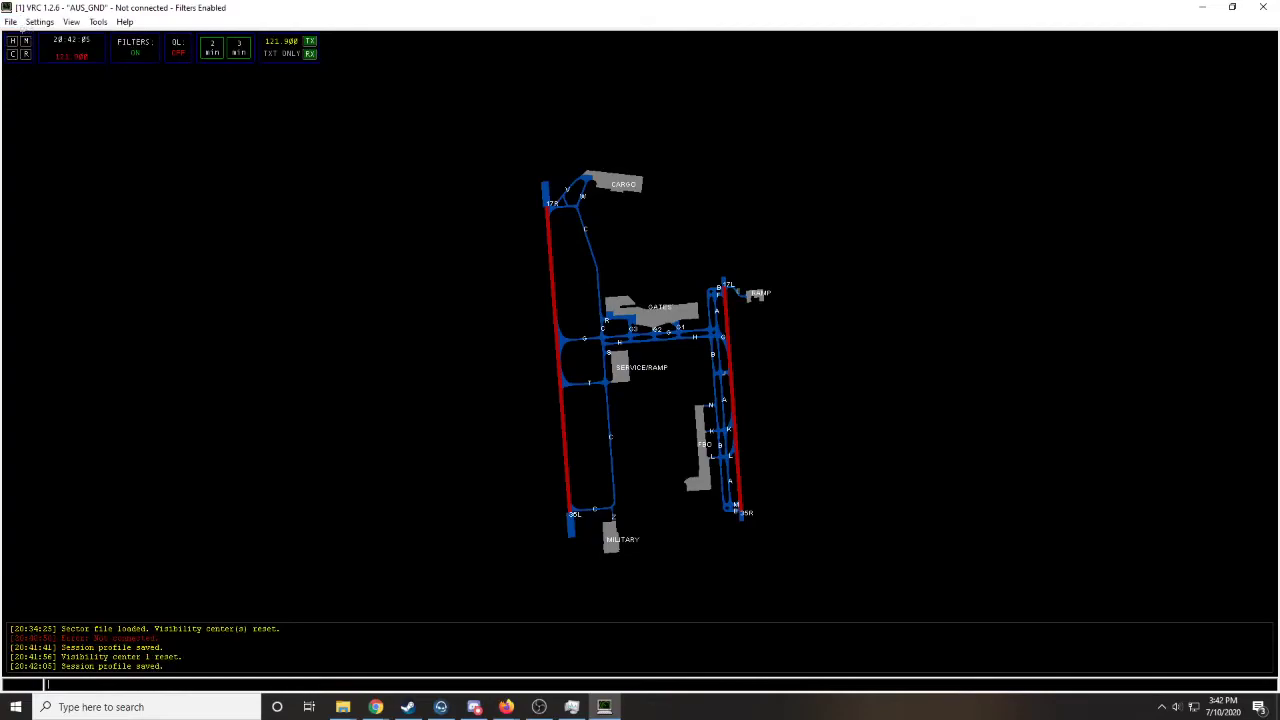
# - Fill in the VATSIM connection form with callsign AUS_GND, the controller's real name, facility Ground, rating Student3 and the certificate ID
pyautogui.click(10, 21)
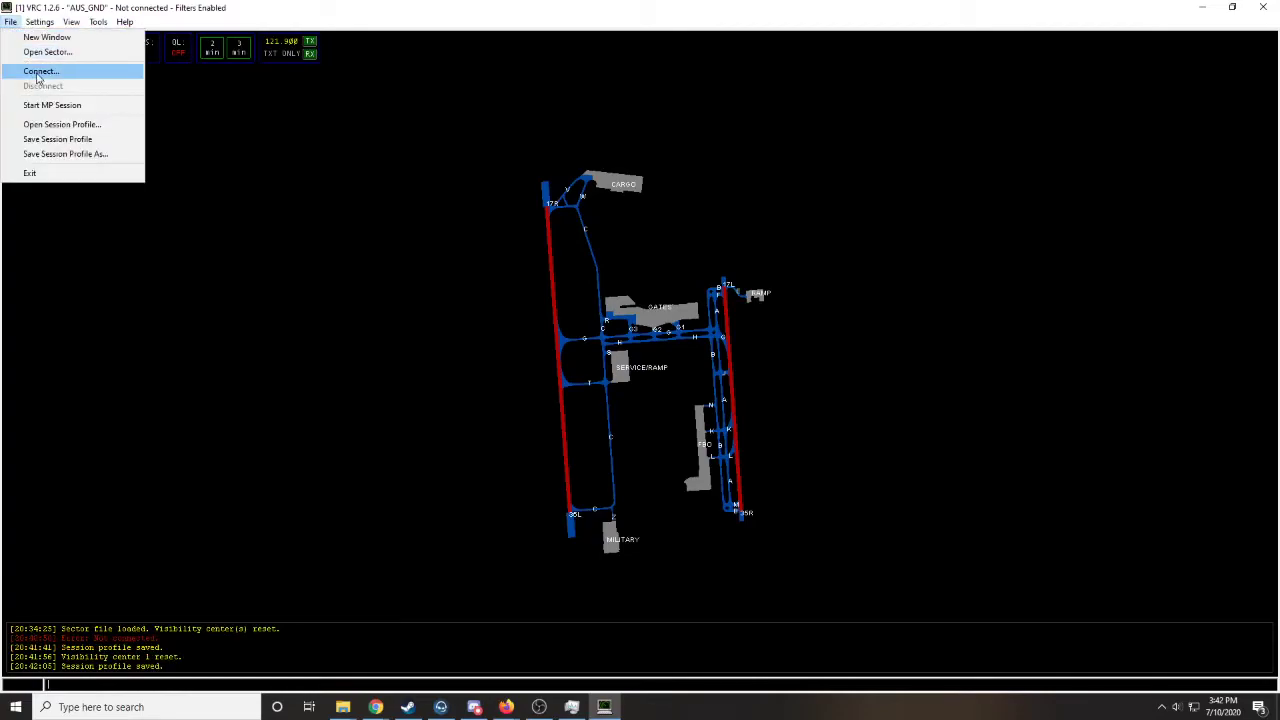
pyautogui.click(40, 72)
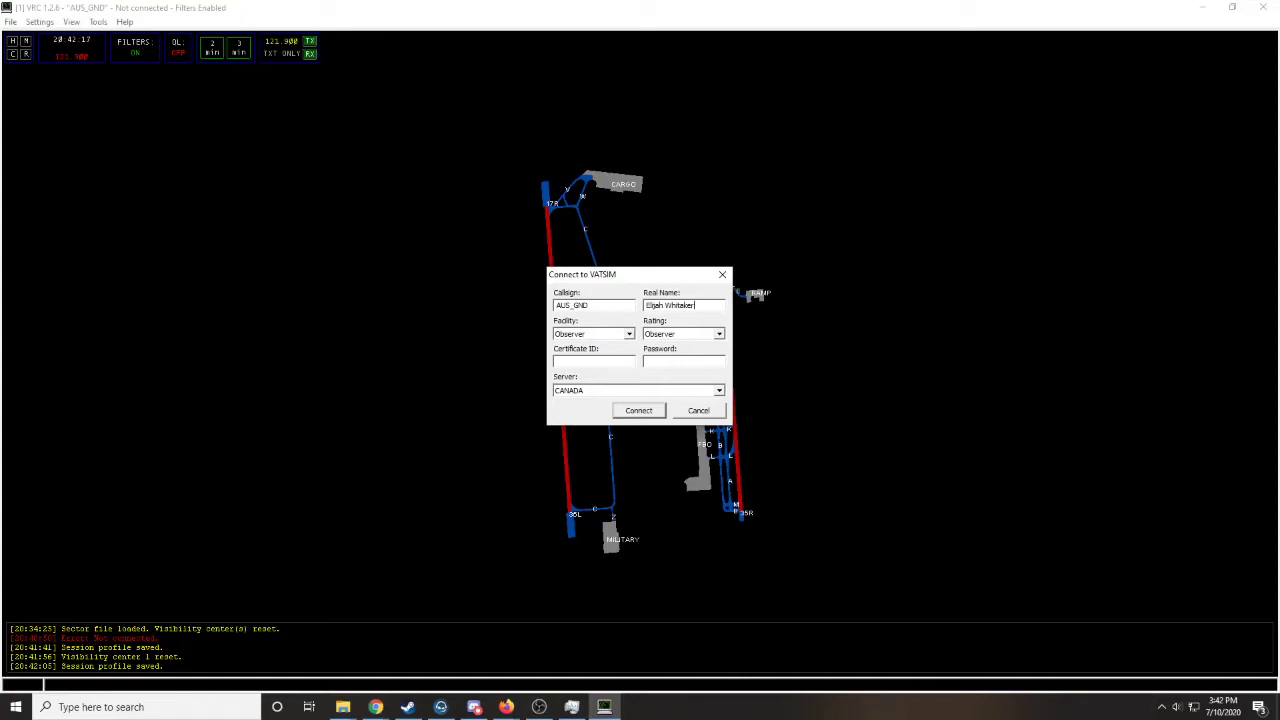
pyautogui.click(624, 333)
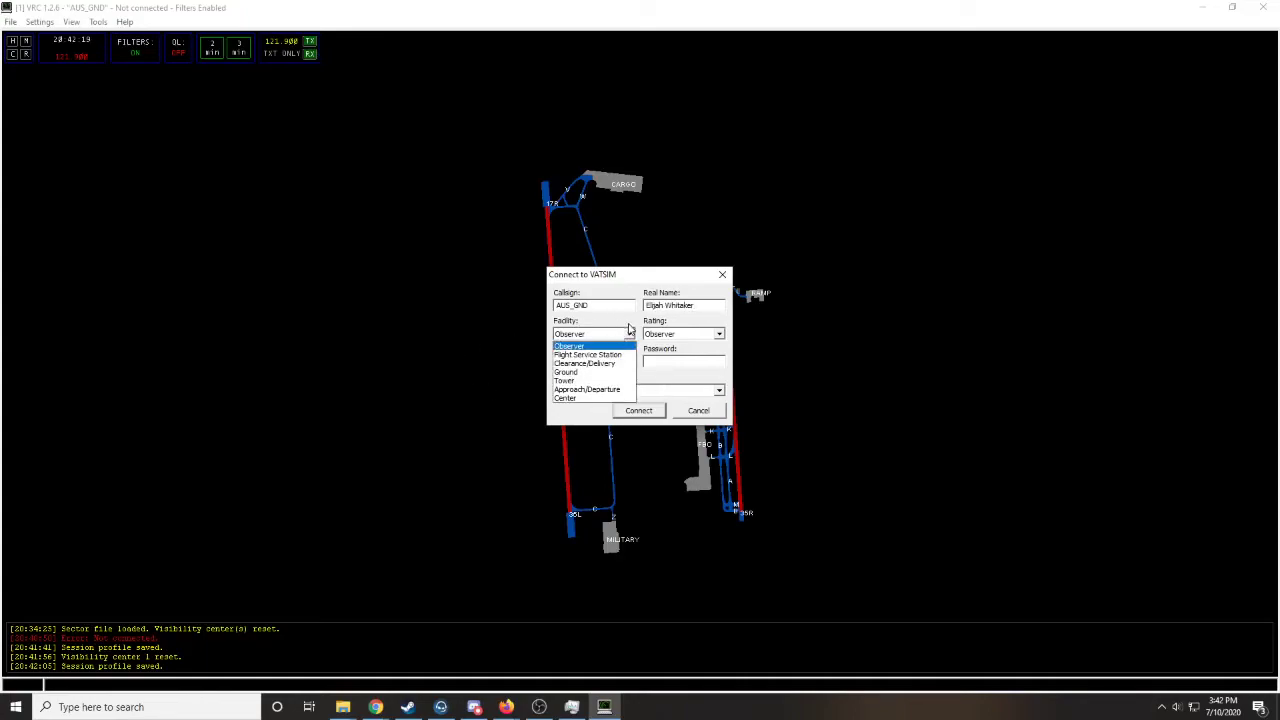
pyautogui.click(627, 373)
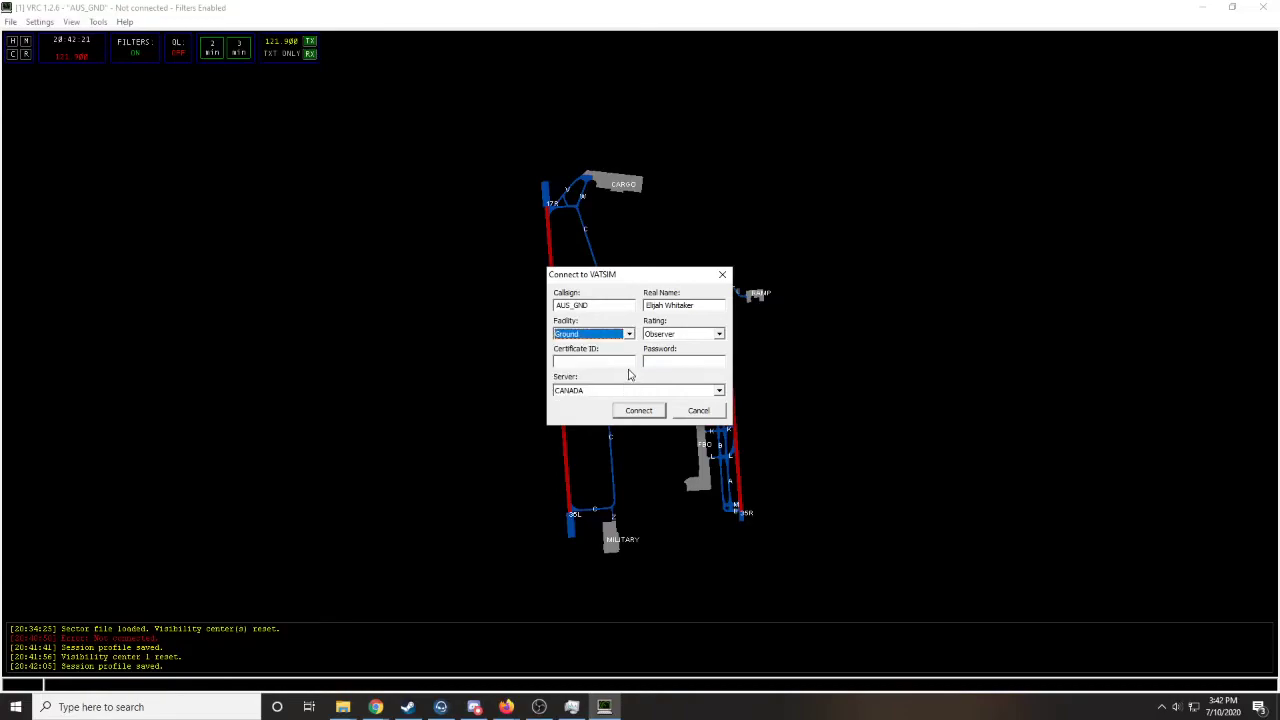
pyautogui.click(685, 335)
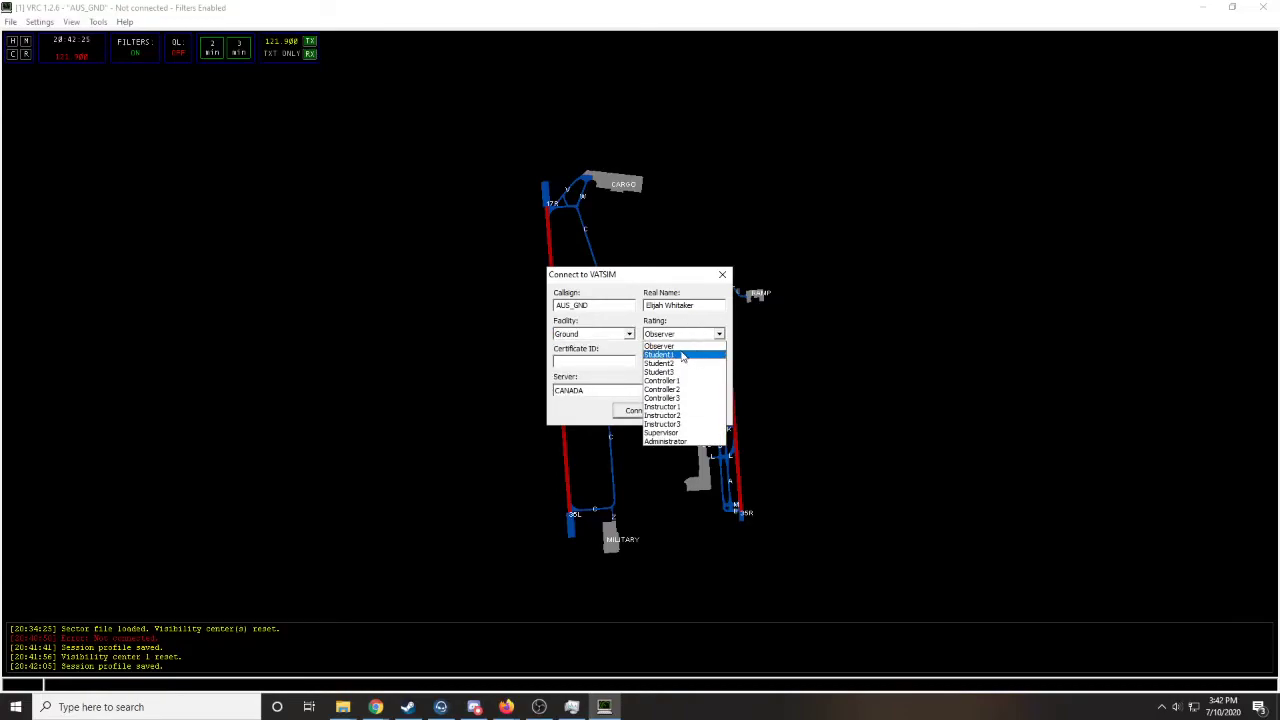
pyautogui.click(668, 371)
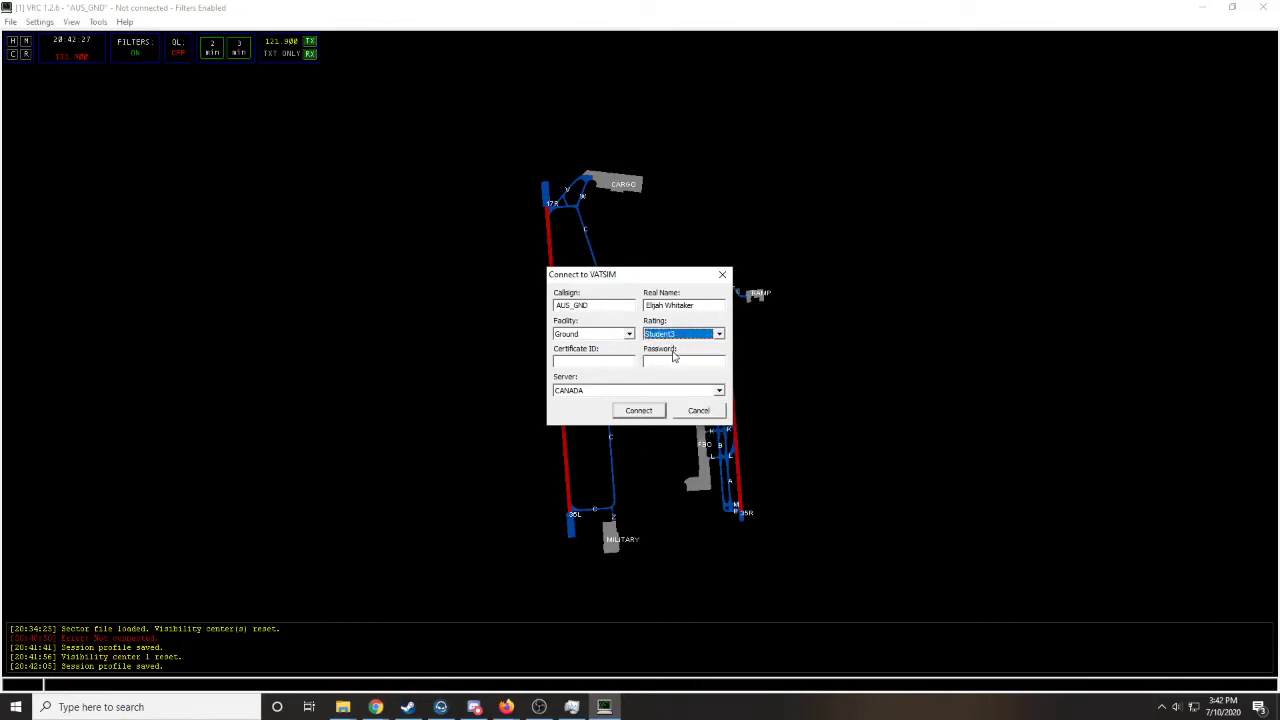
pyautogui.click(617, 358)
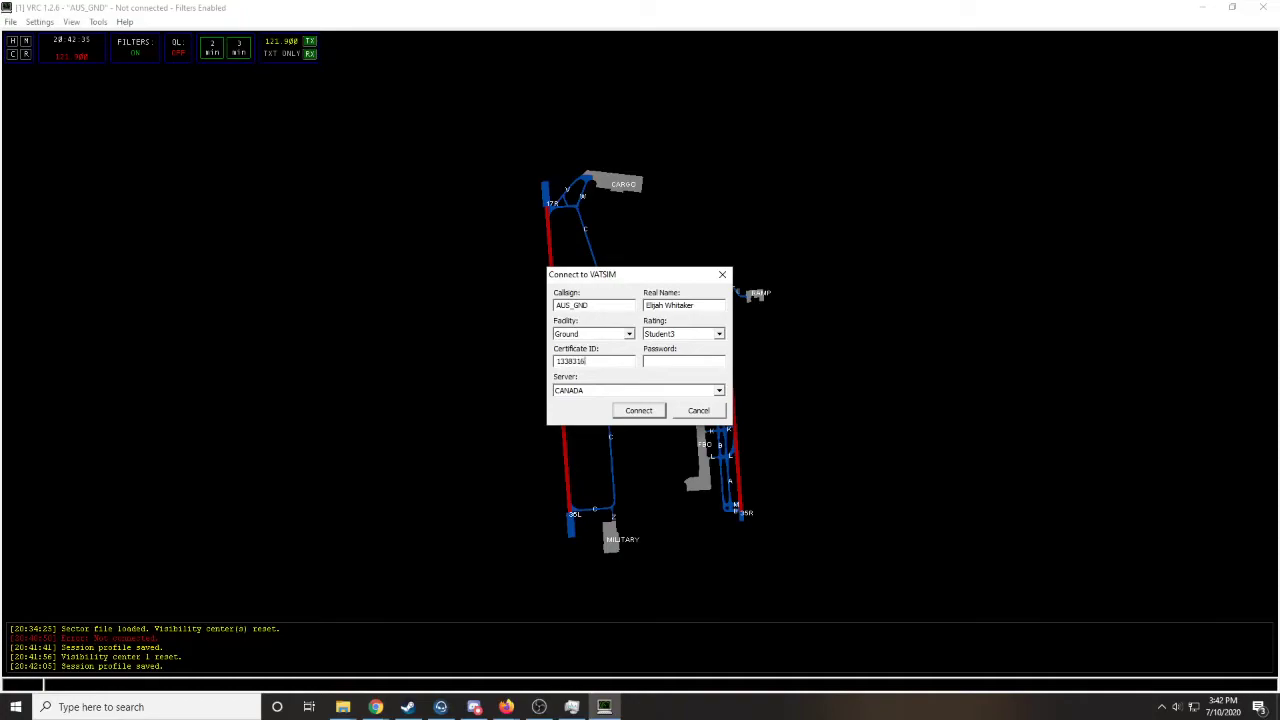
# - Look through the available VATSIM servers and cancel the connection
pyautogui.click(681, 390)
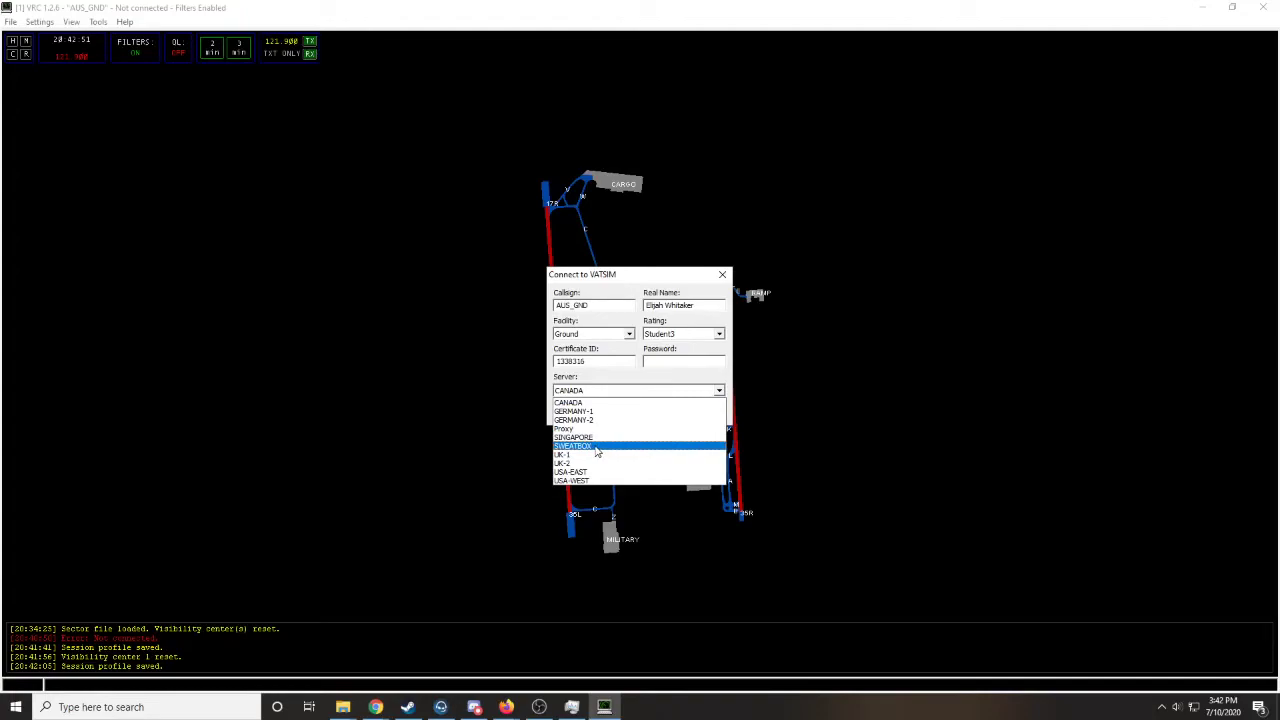
pyautogui.click(629, 385)
pyautogui.click(700, 411)
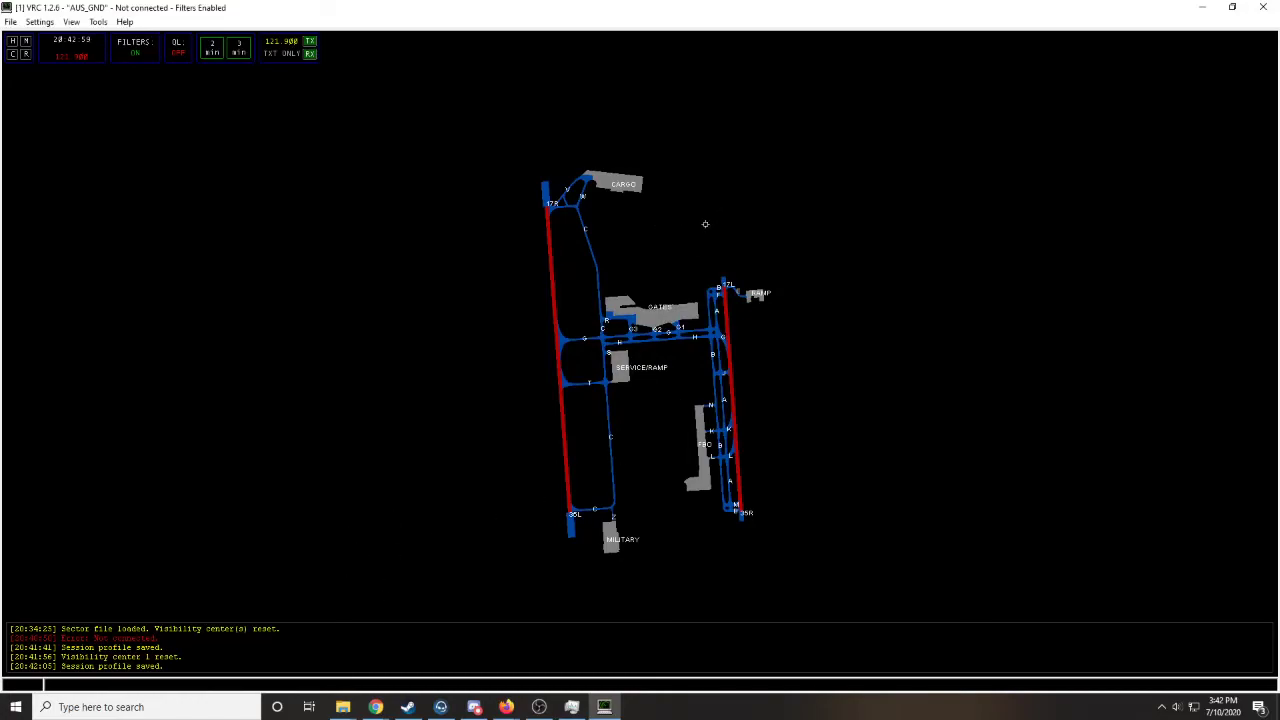
# - Switch to File Explorer, open the vATIS folder inside the VATSIM programs folder, and reposition the window
pyautogui.moveTo(343, 707)
pyautogui.click(410, 655)
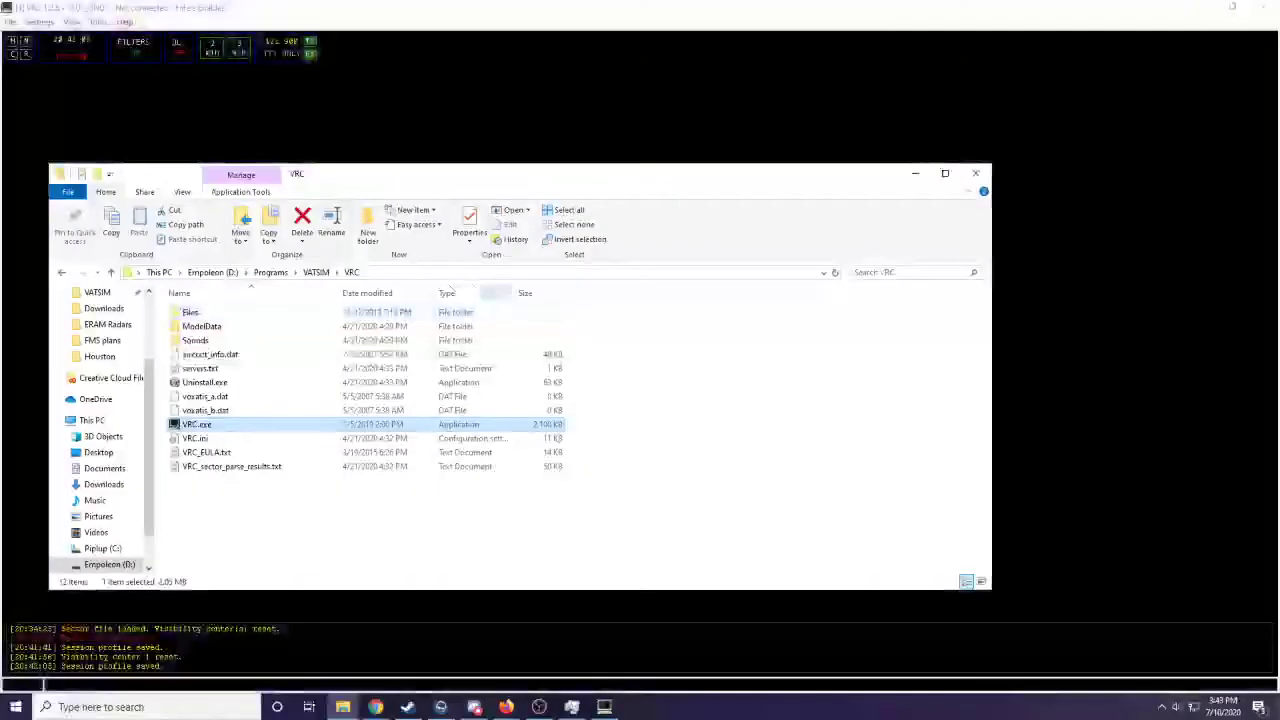
pyautogui.click(314, 272)
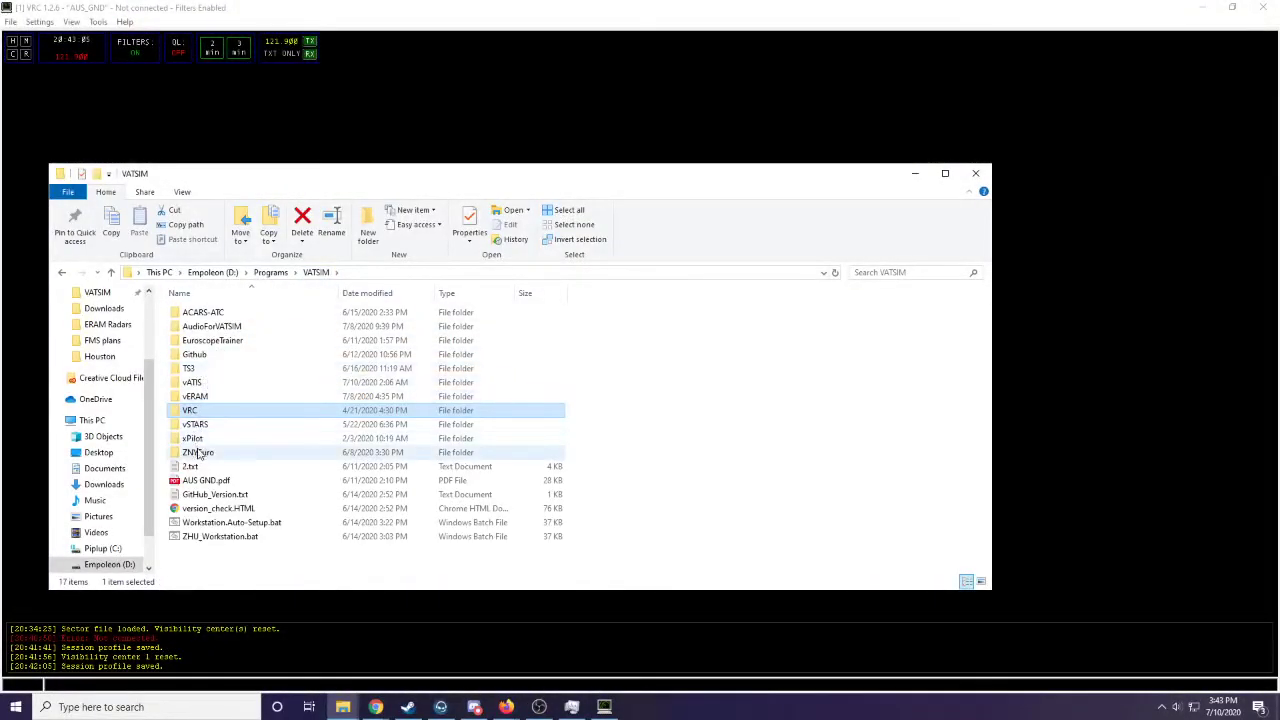
pyautogui.click(238, 386)
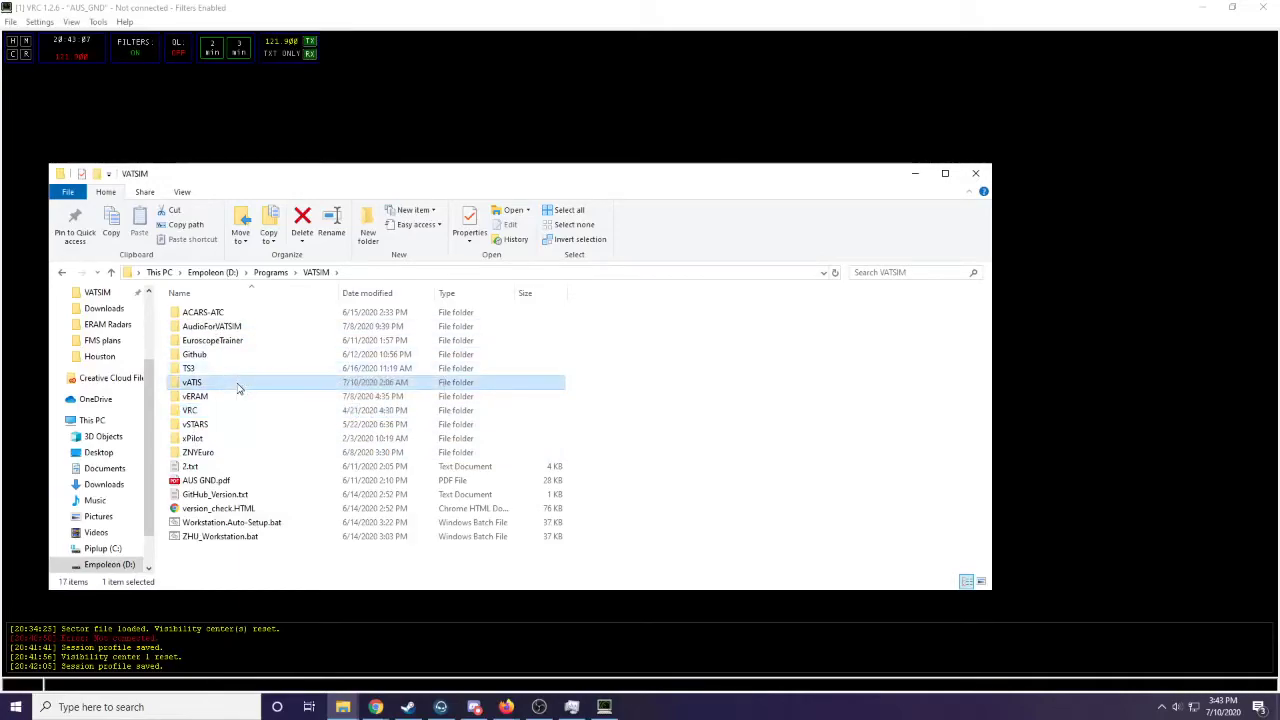
pyautogui.doubleClick(238, 386)
pyautogui.moveTo(397, 180); pyautogui.dragTo(593, 172)
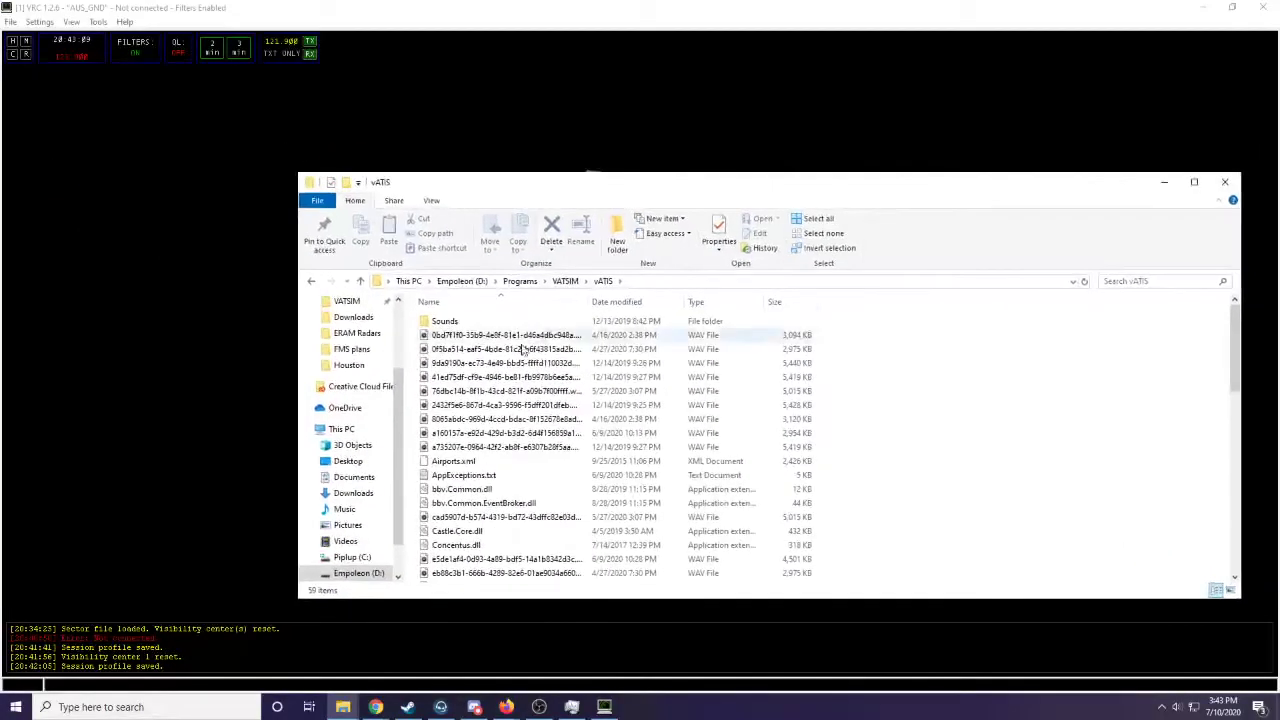
# - Launch vATIS.exe from the vATIS program folder
pyautogui.scroll(-5, 603, 360)
pyautogui.scroll(-8, 574, 409)
pyautogui.rightClick(525, 535)
pyautogui.click(560, 296)
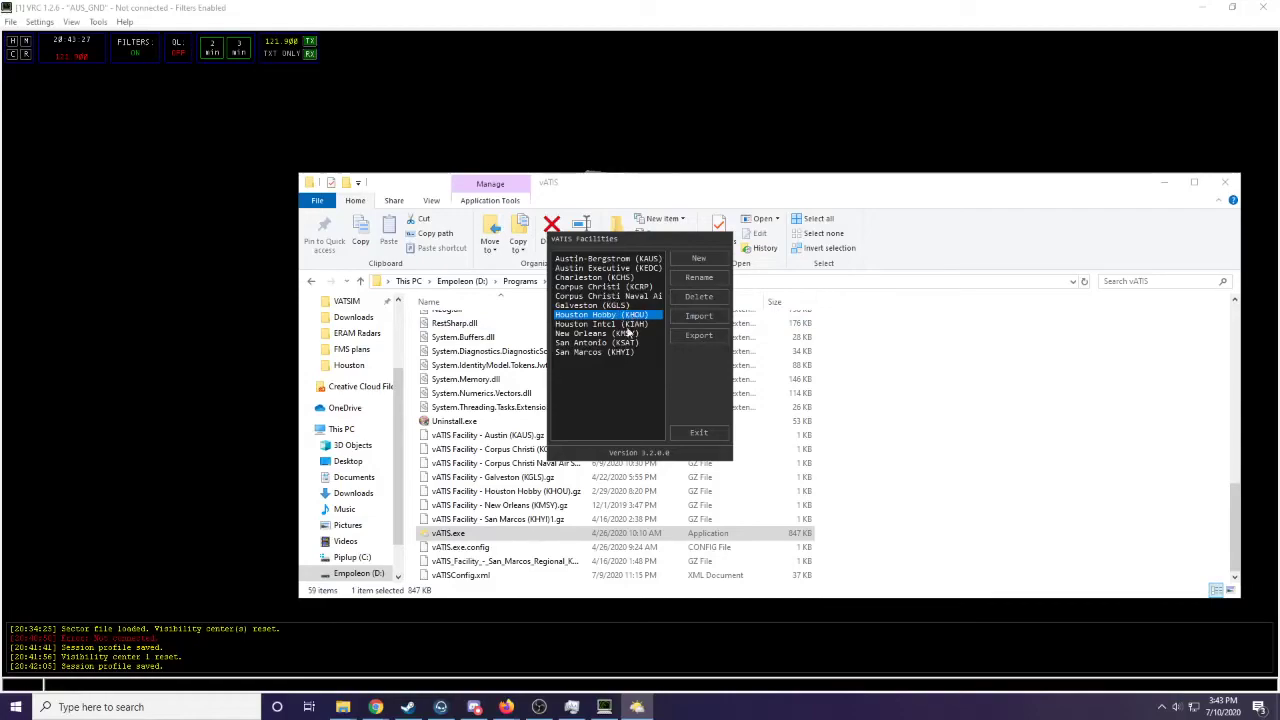
# - Import the facility file vATIS Facility - Austin (KAUS).gz from the Programs > VATSIM > vATIS folder on the D drive
pyautogui.scroll(4, 510, 404)
pyautogui.click(721, 316)
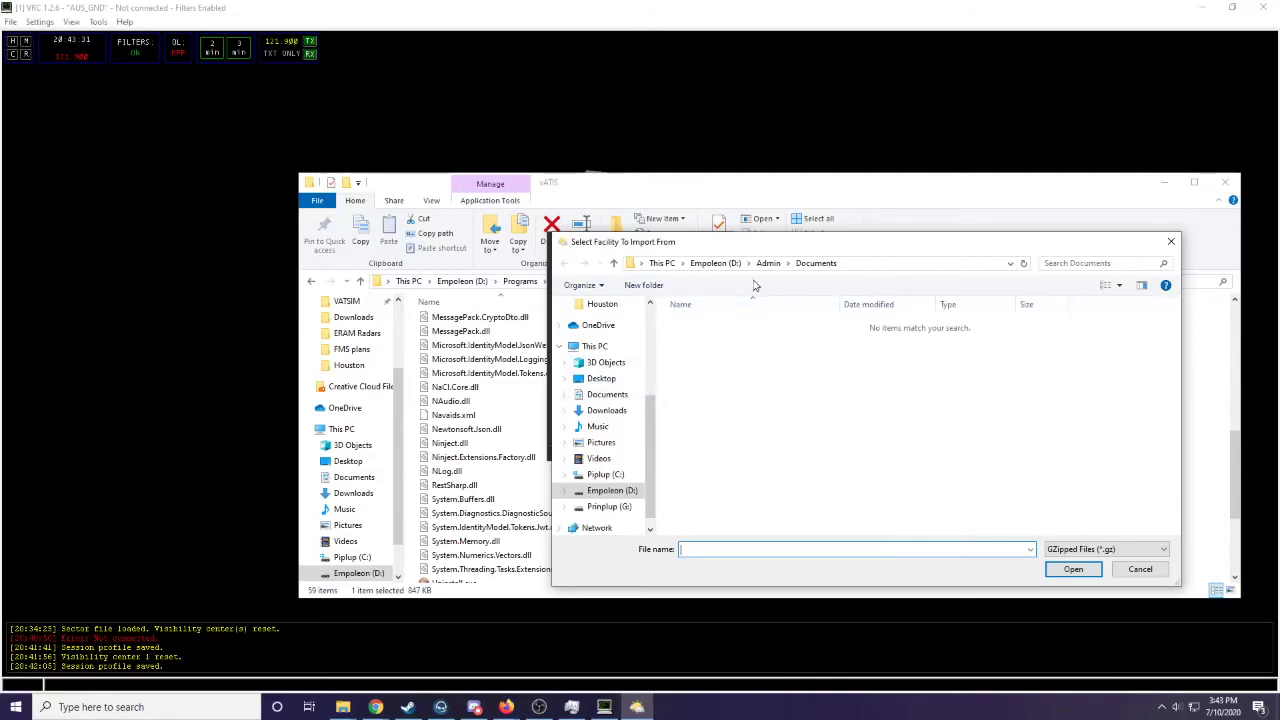
pyautogui.click(725, 265)
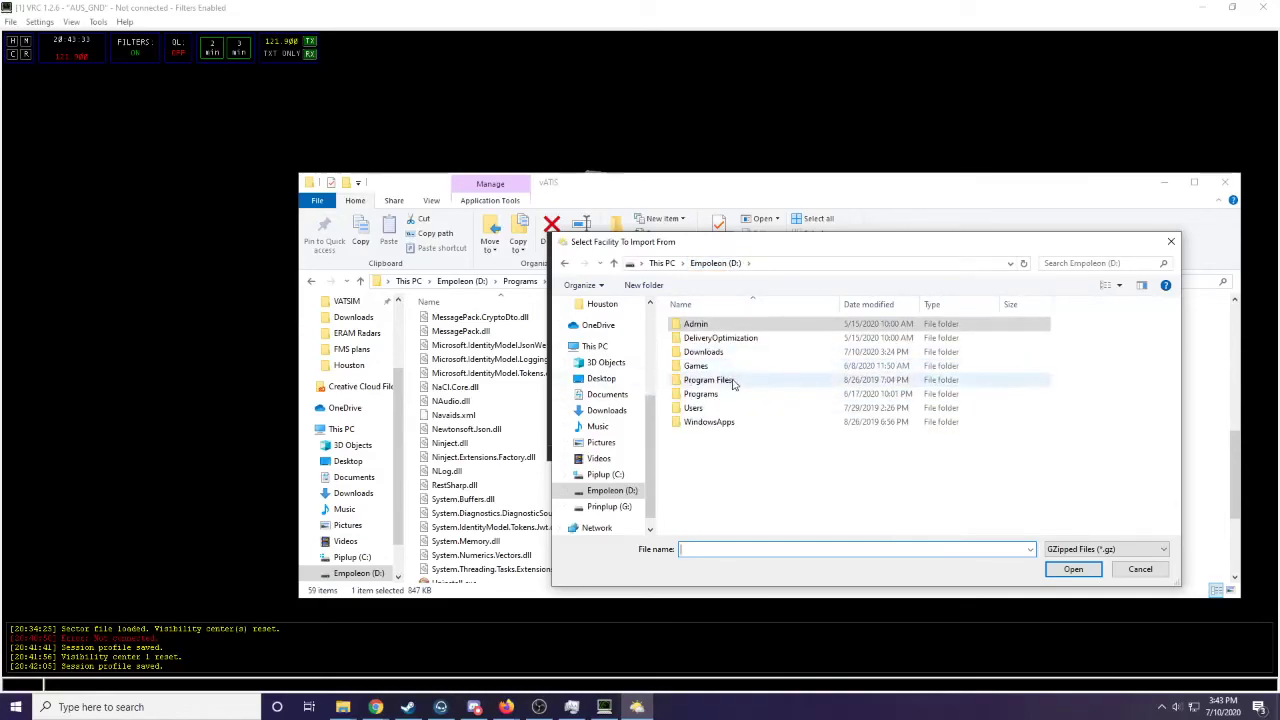
pyautogui.doubleClick(750, 370)
pyautogui.press('BackSpace')
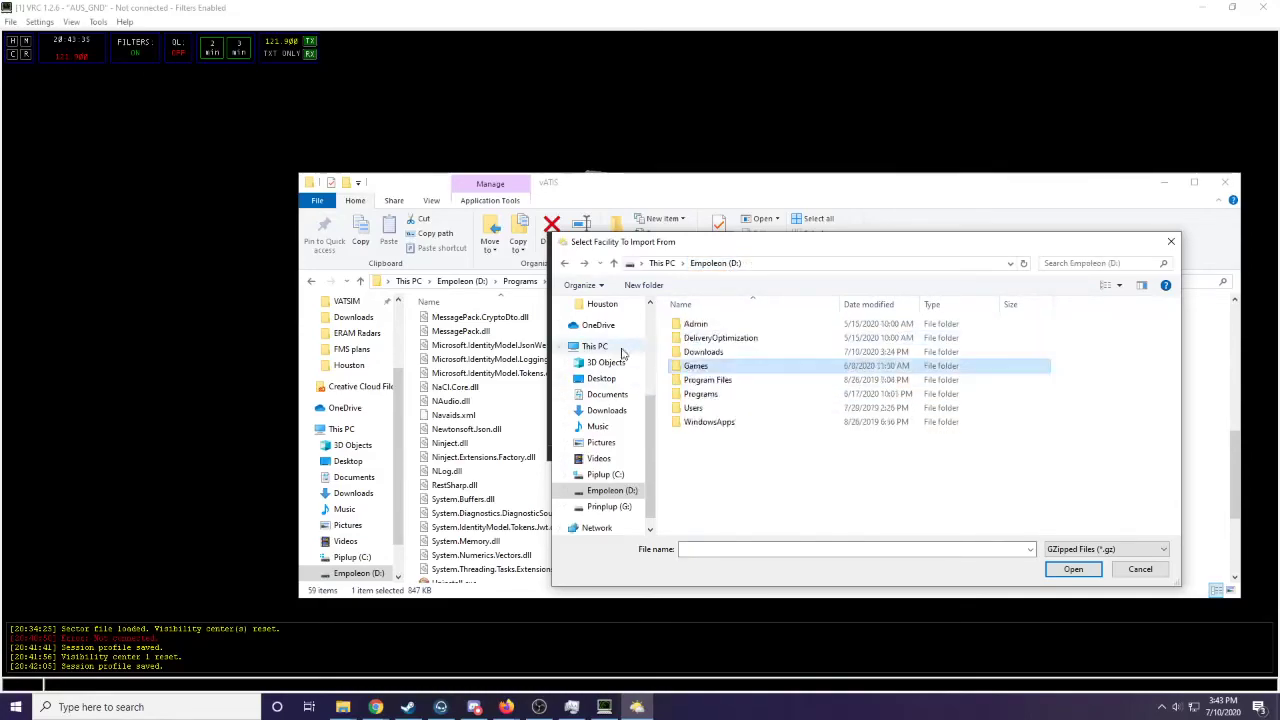
pyautogui.doubleClick(752, 394)
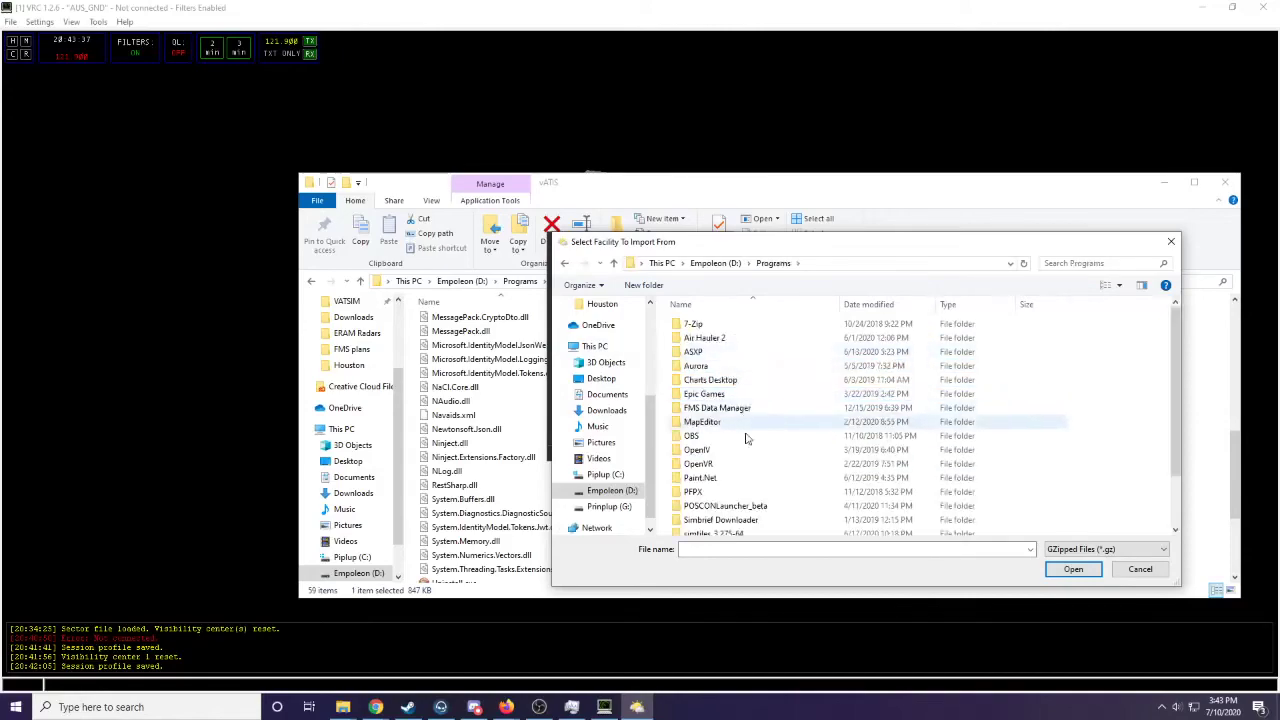
pyautogui.scroll(-2, 749, 470)
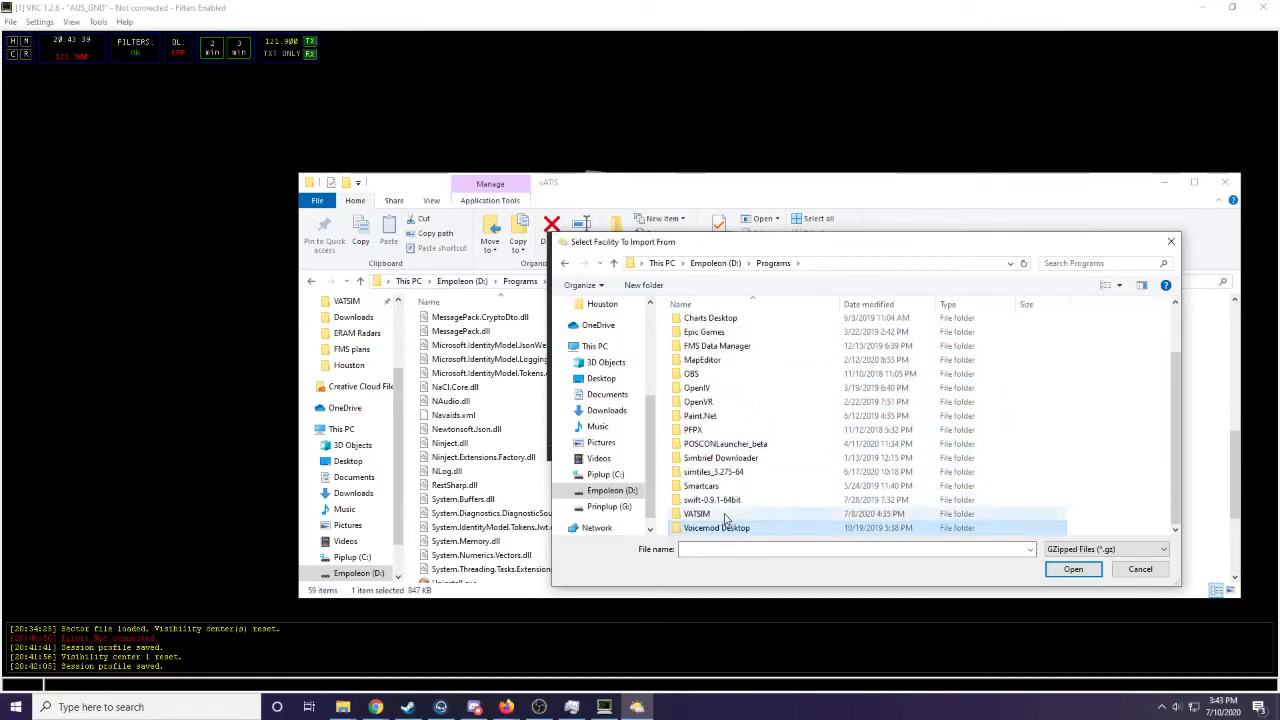
pyautogui.doubleClick(718, 514)
pyautogui.doubleClick(718, 394)
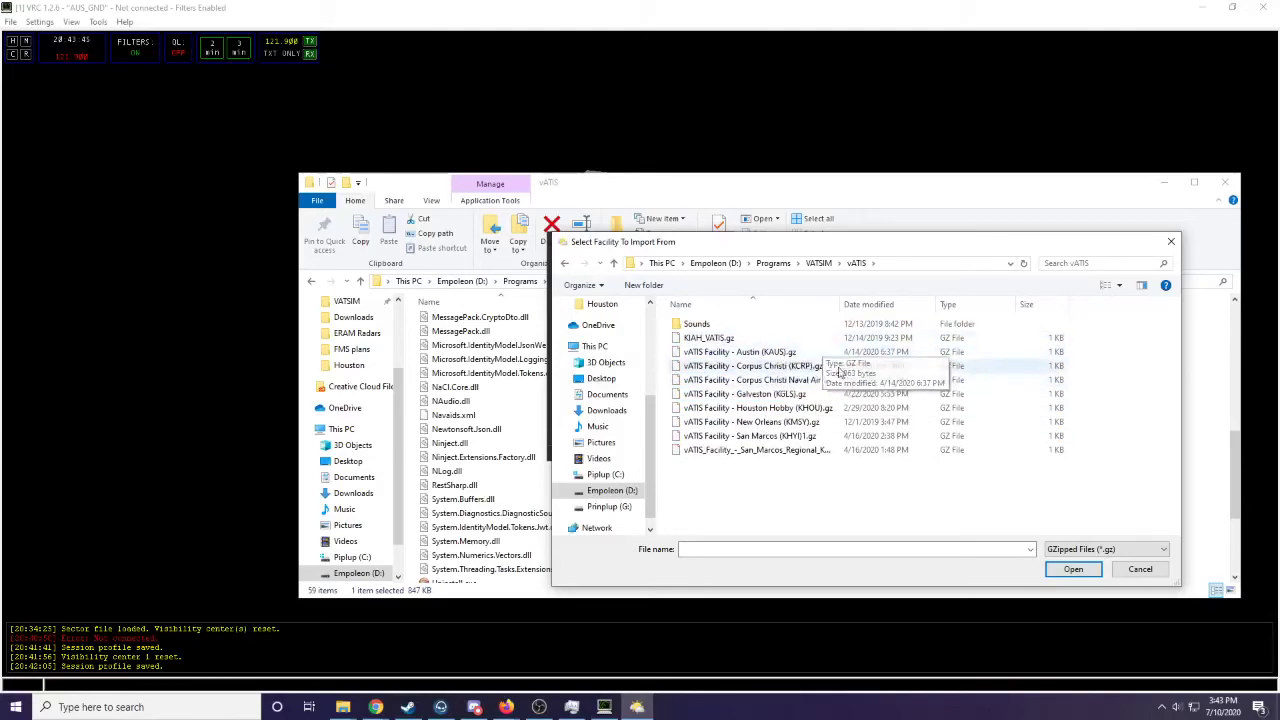
pyautogui.click(762, 355)
pyautogui.click(1073, 569)
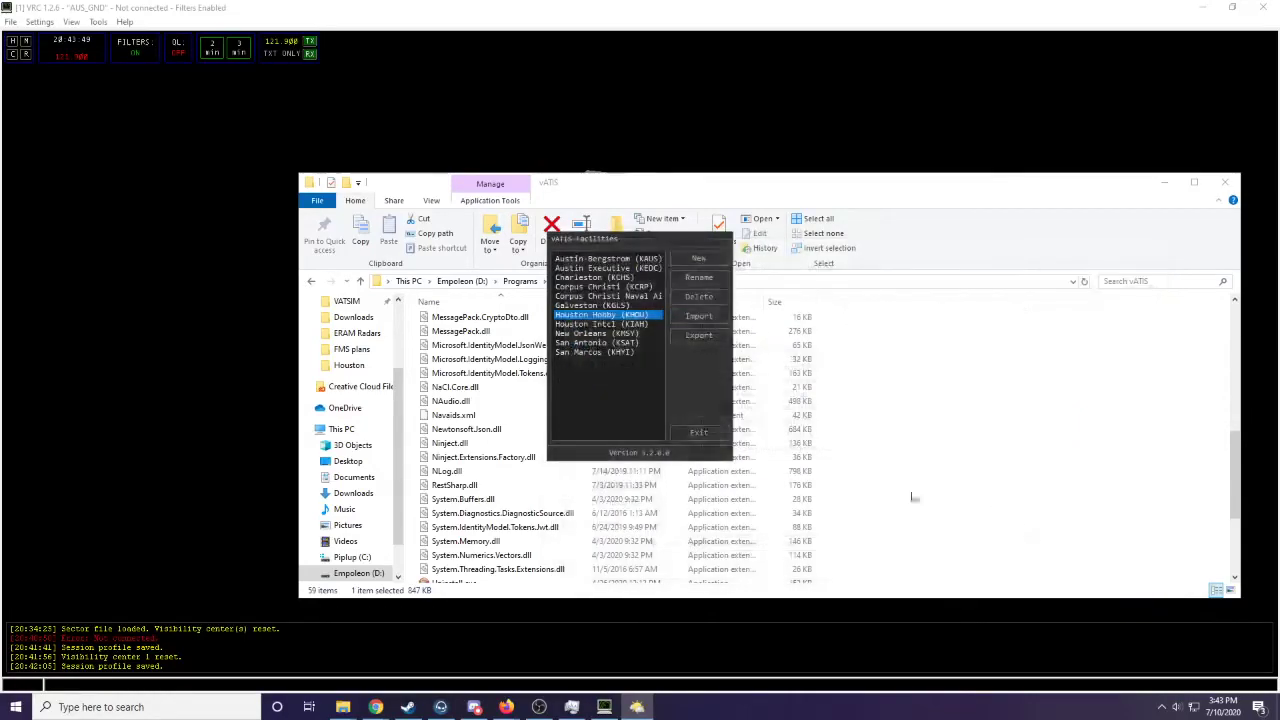
# - Open the Austin-Bergstrom (KAUS) facility, choose the SOUTH VISUALS preset and look through the other available presets
pyautogui.doubleClick(647, 260)
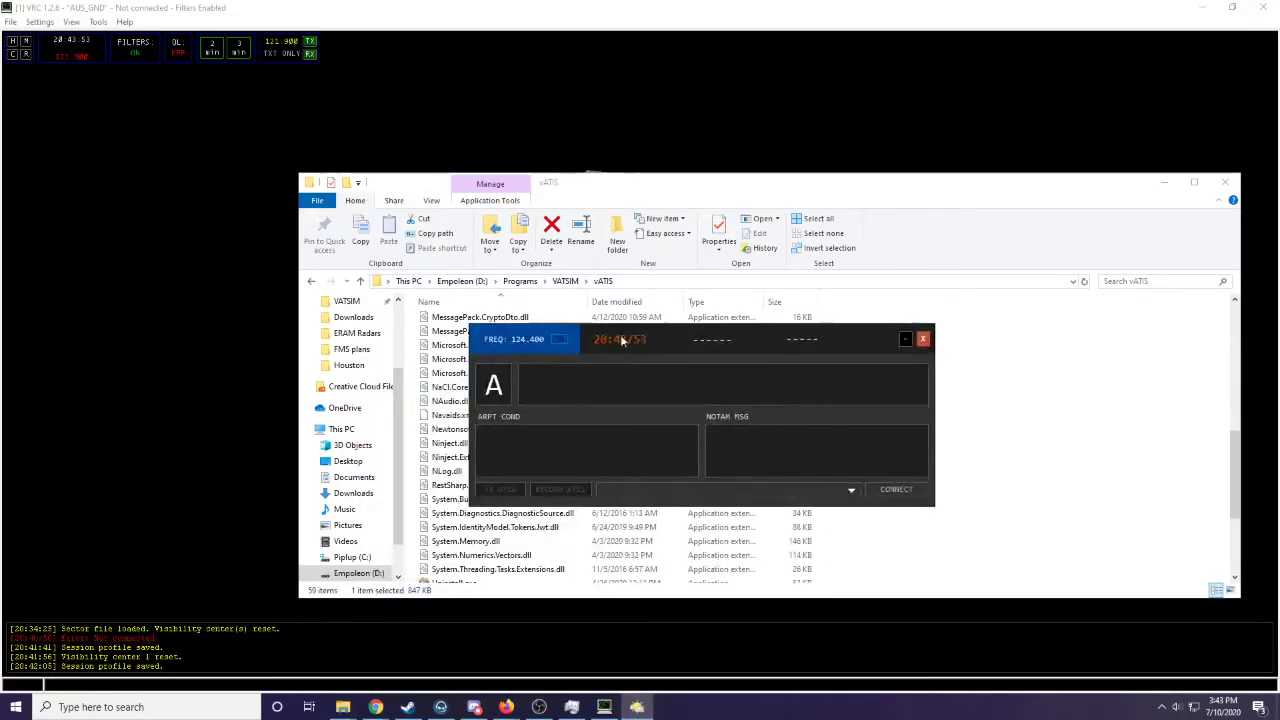
pyautogui.click(754, 495)
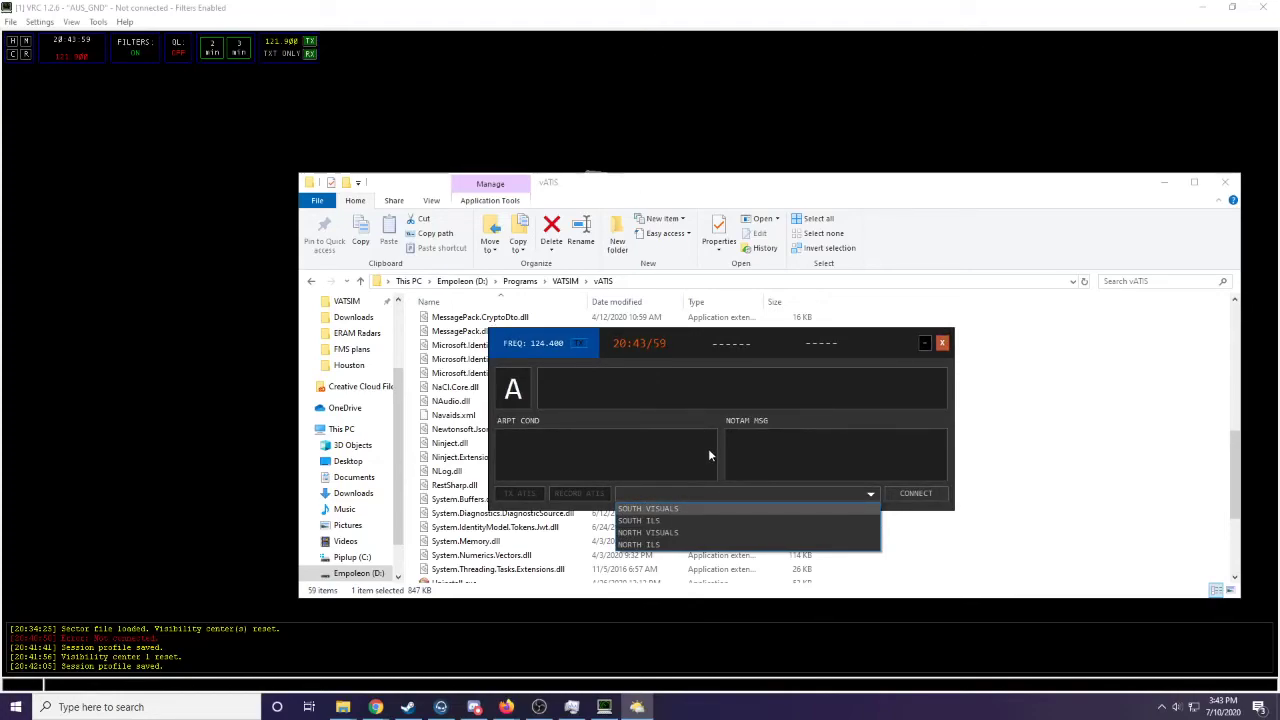
pyautogui.click(680, 509)
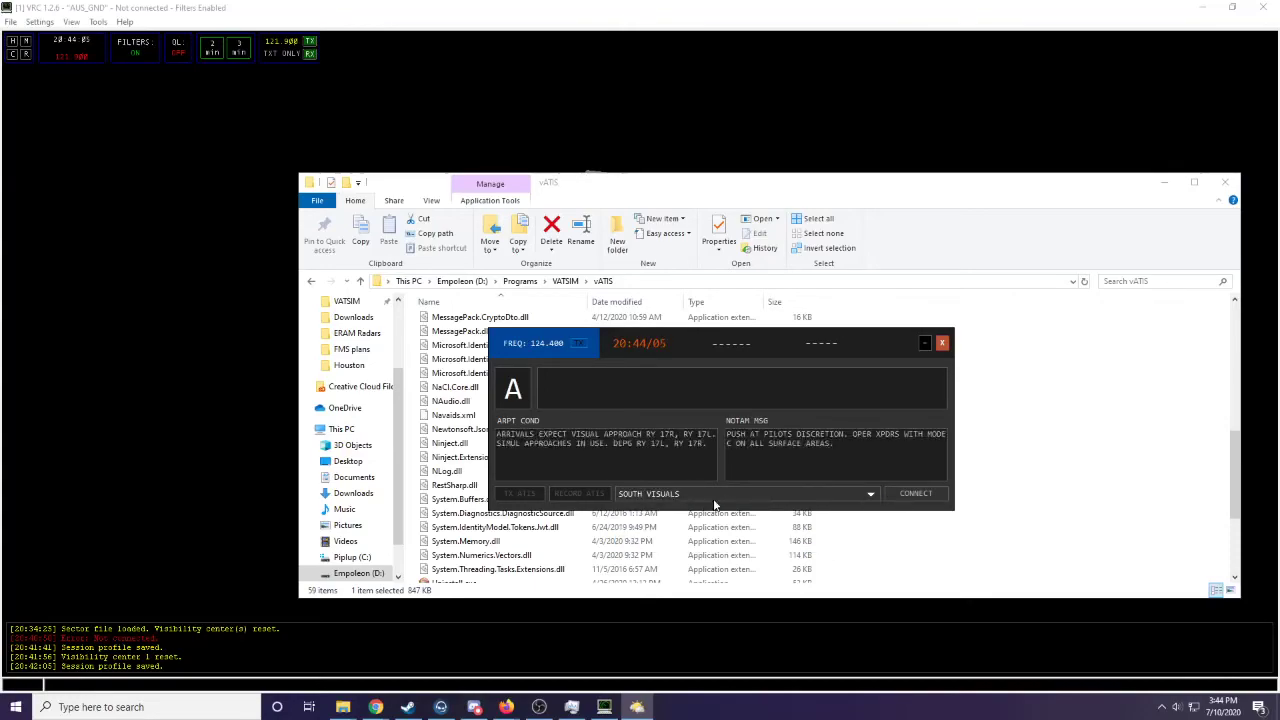
pyautogui.click(622, 494)
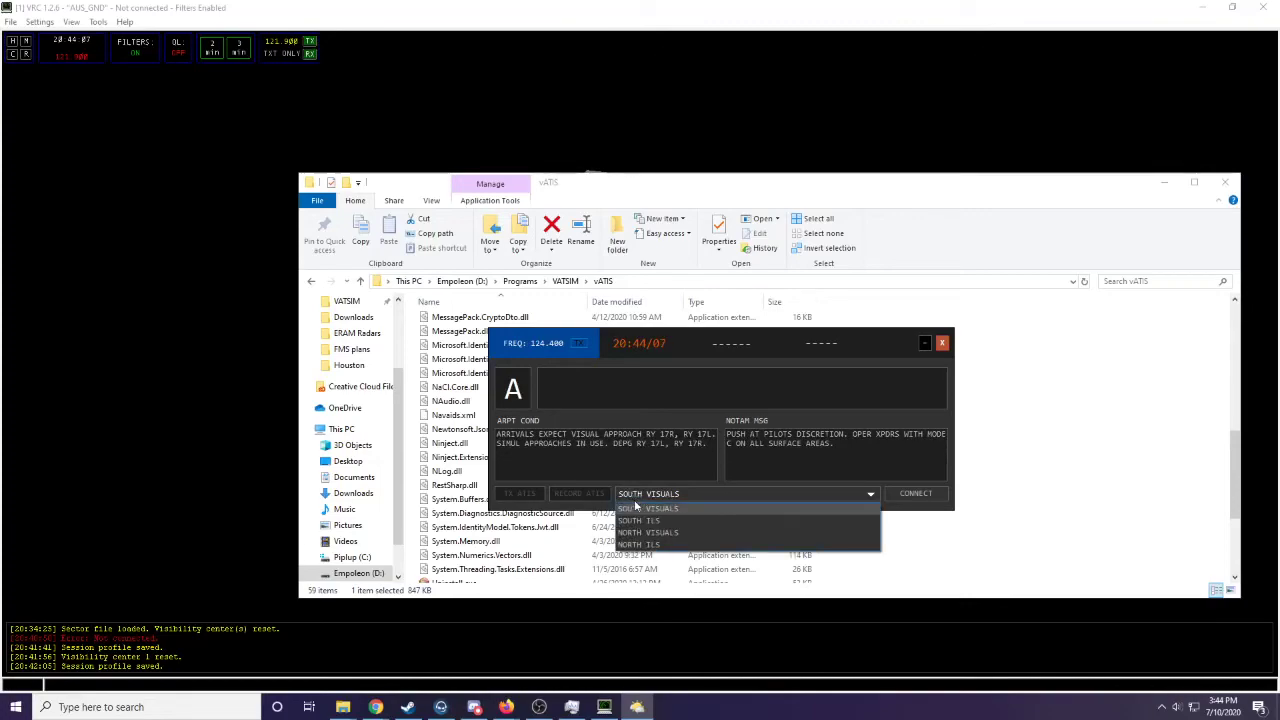
pyautogui.click(716, 415)
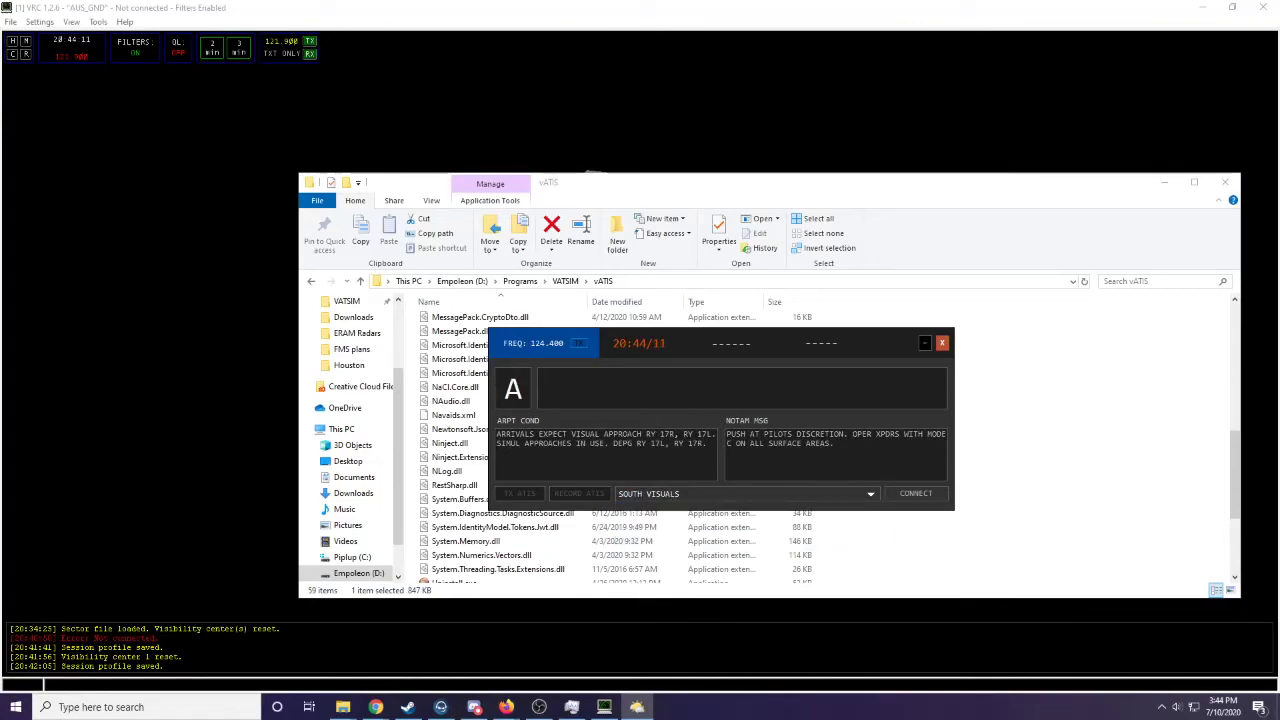
# - Cycle the ATIS information letter forward to Q, trying a step back along the way
pyautogui.click(515, 405)
pyautogui.click(515, 405)
pyautogui.click(515, 405)
pyautogui.click(515, 405)
pyautogui.click(516, 406)
pyautogui.click(516, 406)
pyautogui.click(516, 405)
pyautogui.click(516, 405)
pyautogui.click(518, 404)
pyautogui.click(518, 404)
pyautogui.click(522, 402)
pyautogui.click(522, 402)
pyautogui.click(522, 402)
pyautogui.click(522, 402)
pyautogui.click(522, 402)
pyautogui.click(522, 402)
pyautogui.rightClick(515, 398)
pyautogui.click(512, 398)
# - Review the vATIS network connection settings without changing them and exit vATIS
pyautogui.click(582, 360)
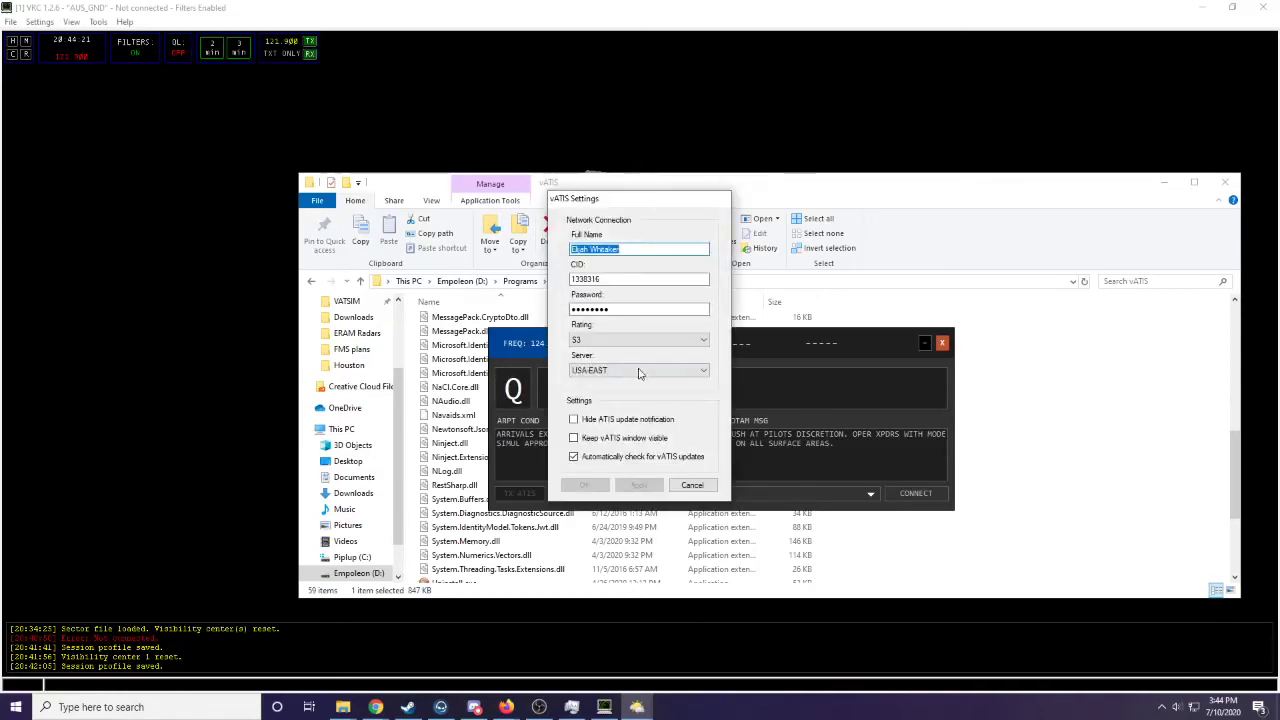
pyautogui.moveTo(601, 210); pyautogui.dragTo(658, 240)
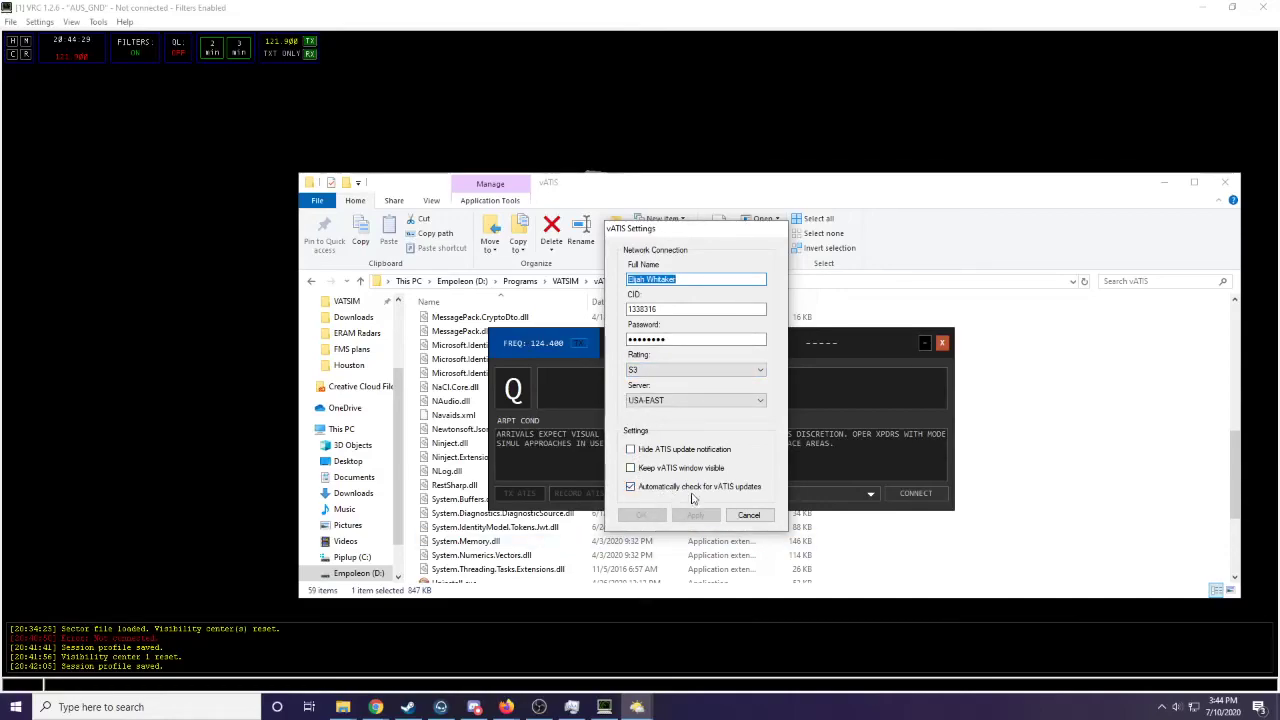
pyautogui.click(748, 516)
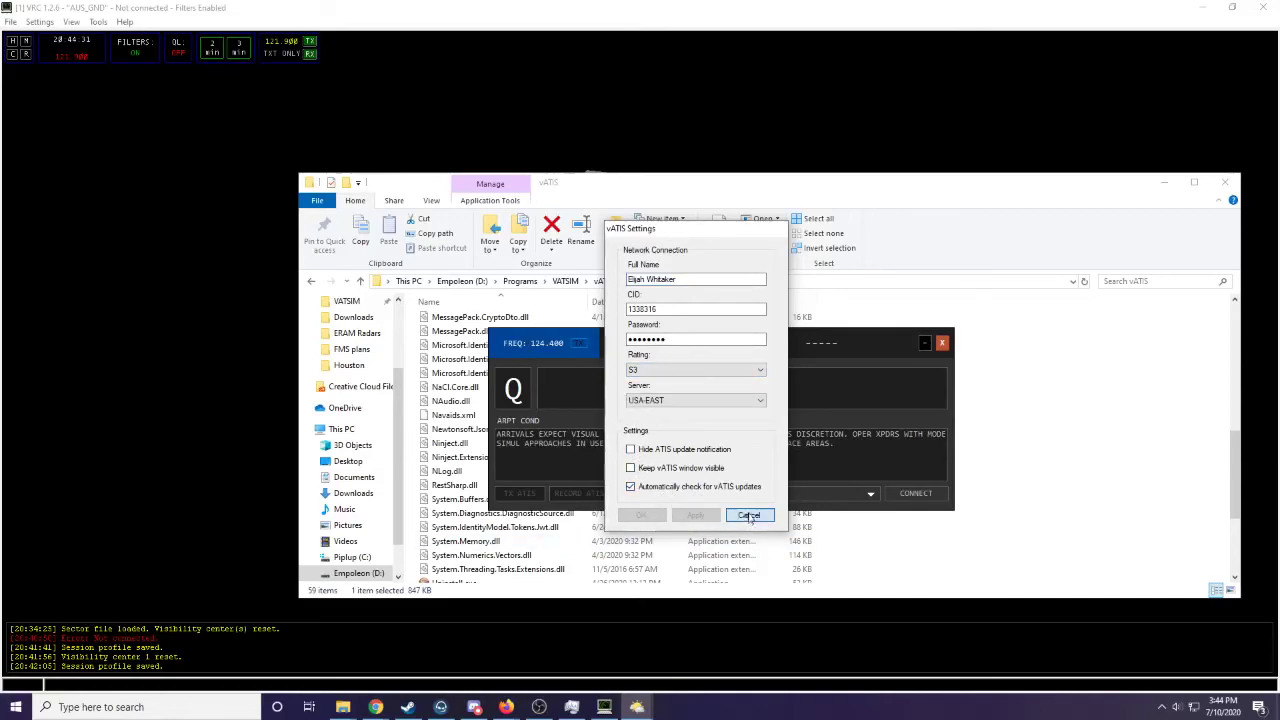
pyautogui.click(941, 344)
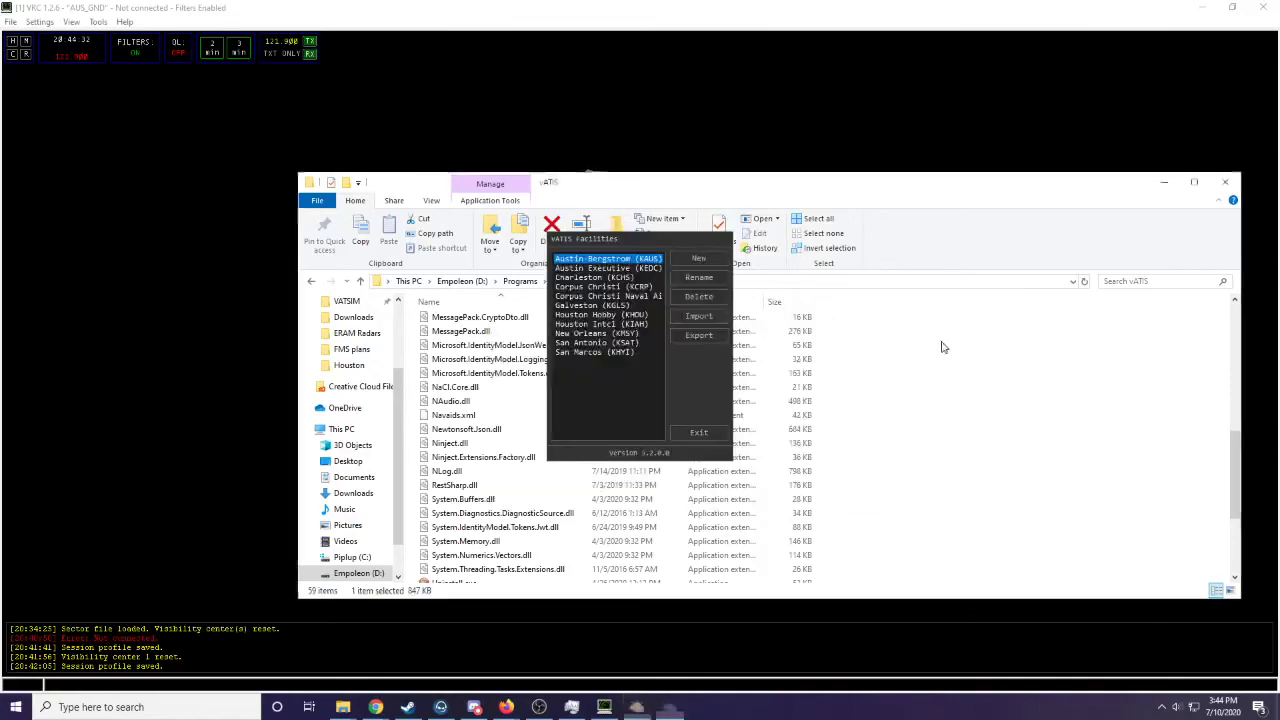
pyautogui.click(699, 432)
# - Launch AudioForVATSIM.exe from the AudioForVATSIM folder and try to connect to the voice network
pyautogui.click(566, 281)
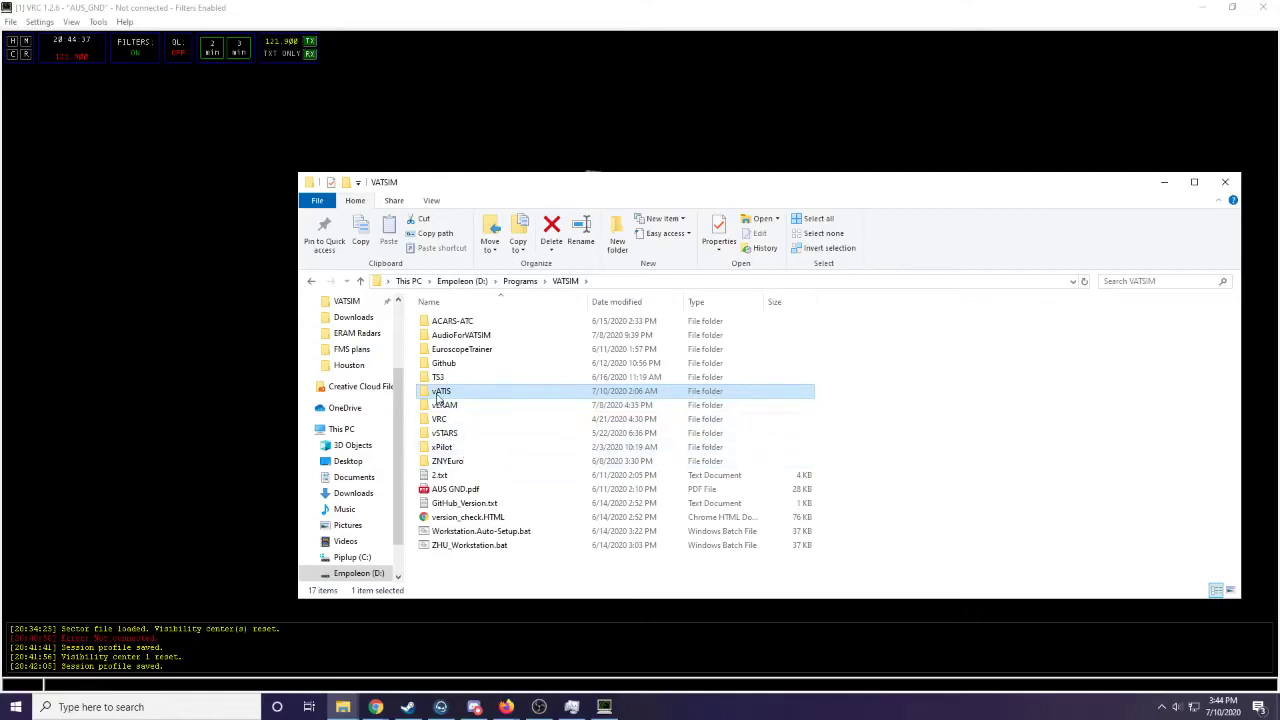
pyautogui.doubleClick(461, 337)
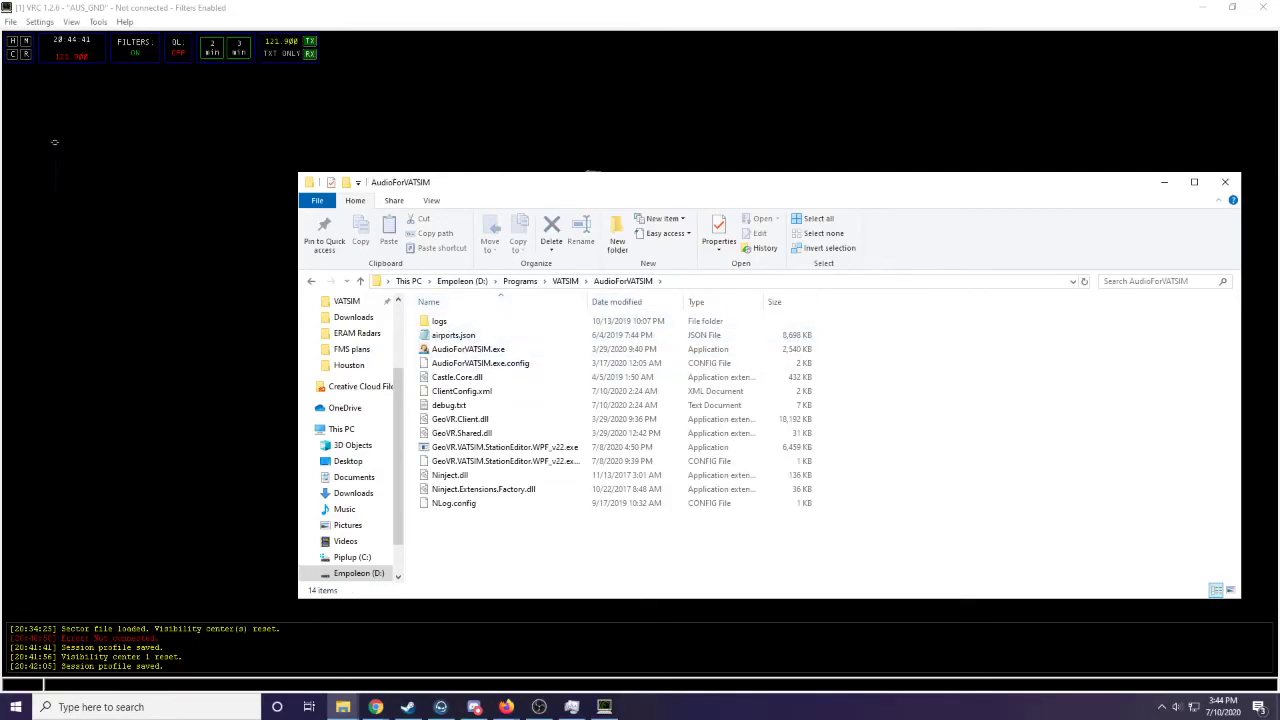
pyautogui.click(437, 349)
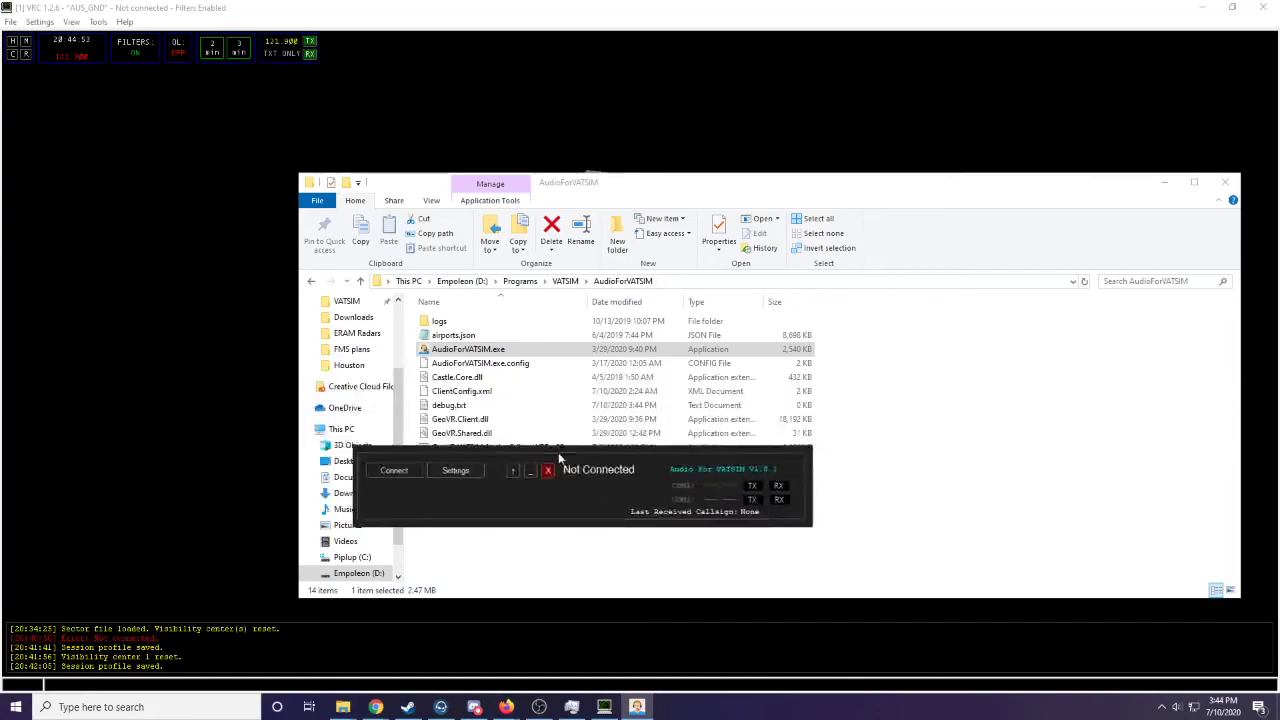
pyautogui.click(375, 466)
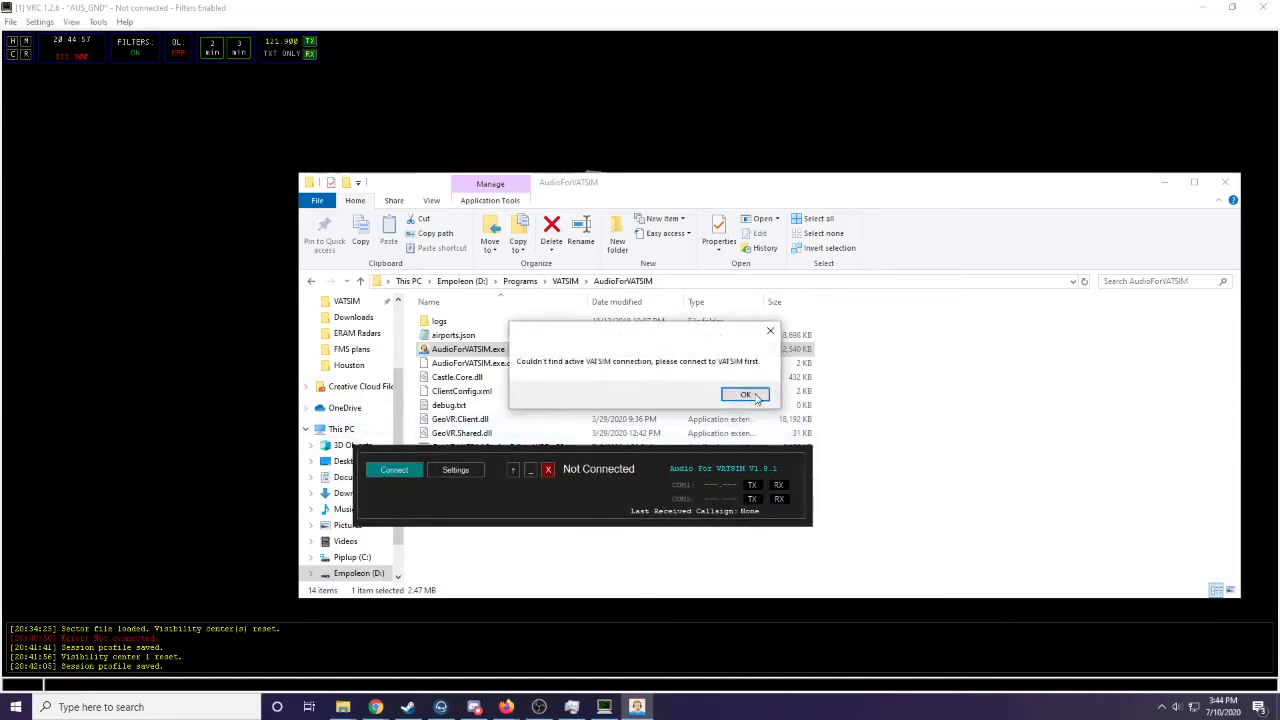
pyautogui.press('Return')
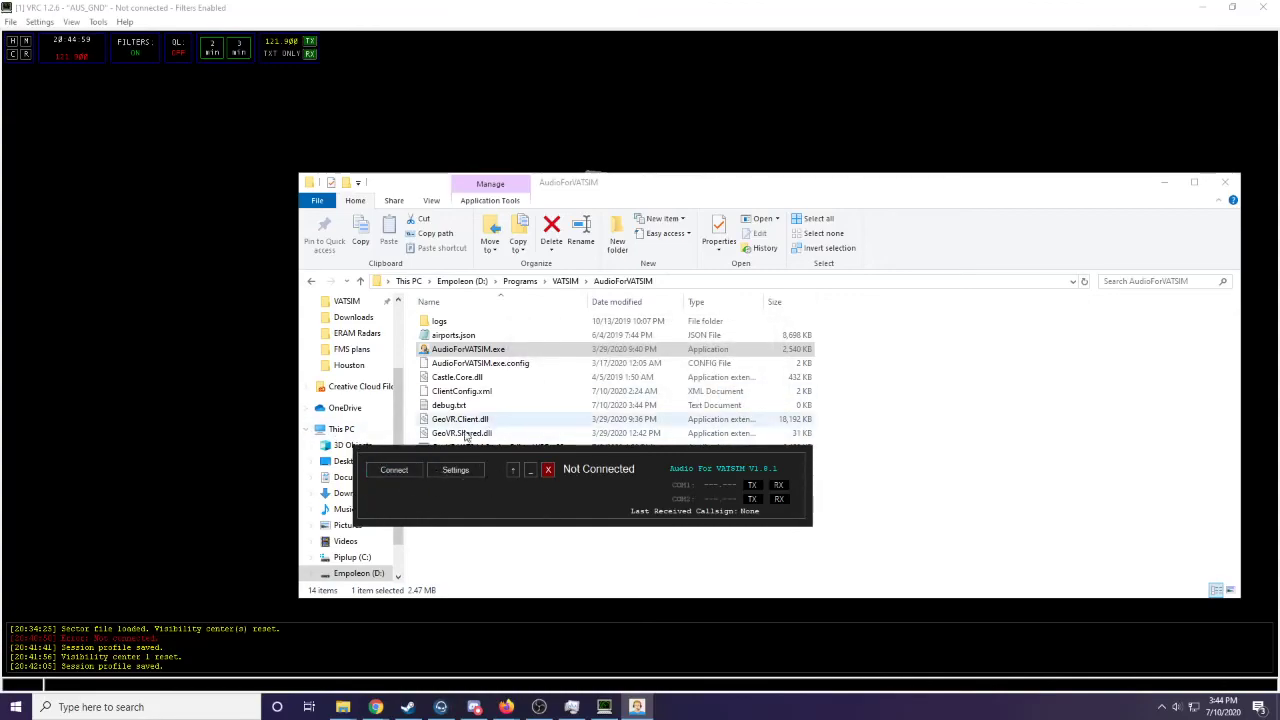
# - Review the user details, audio devices and push-to-talk settings in Audio For VATSIM, cancel them, and close the client
pyautogui.click(452, 471)
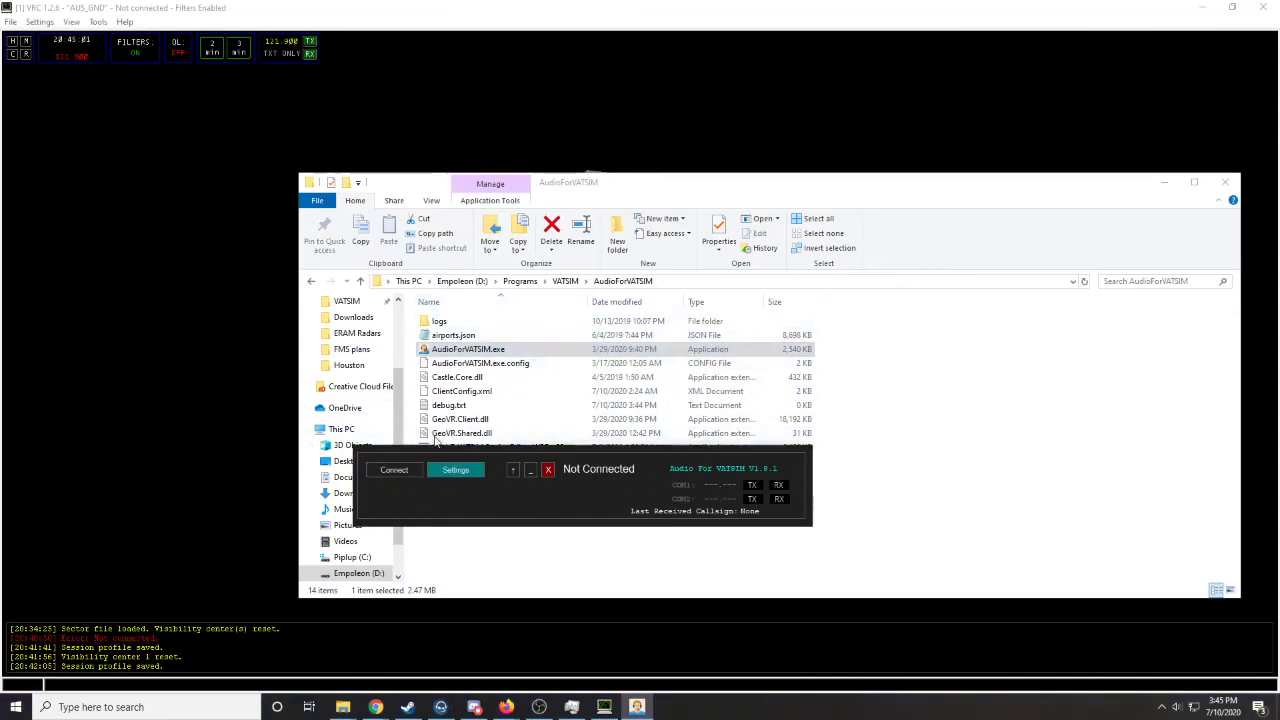
pyautogui.moveTo(545, 300); pyautogui.dragTo(571, 234)
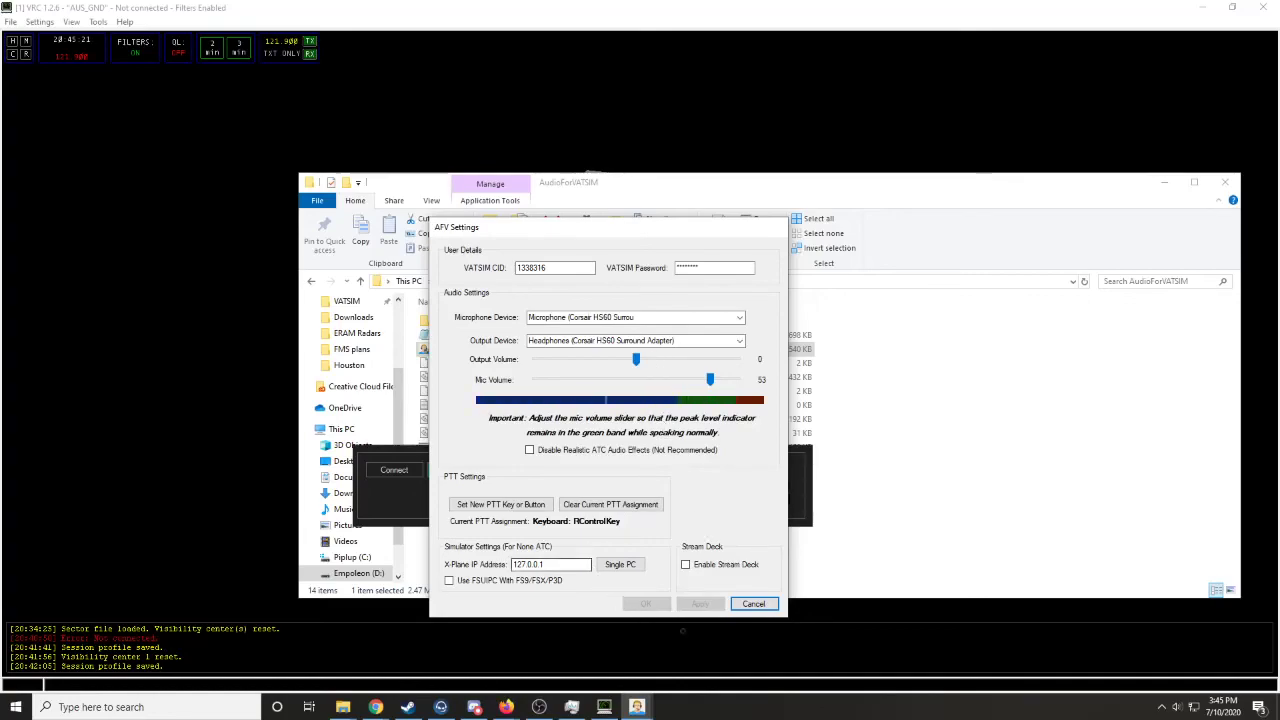
pyautogui.click(753, 604)
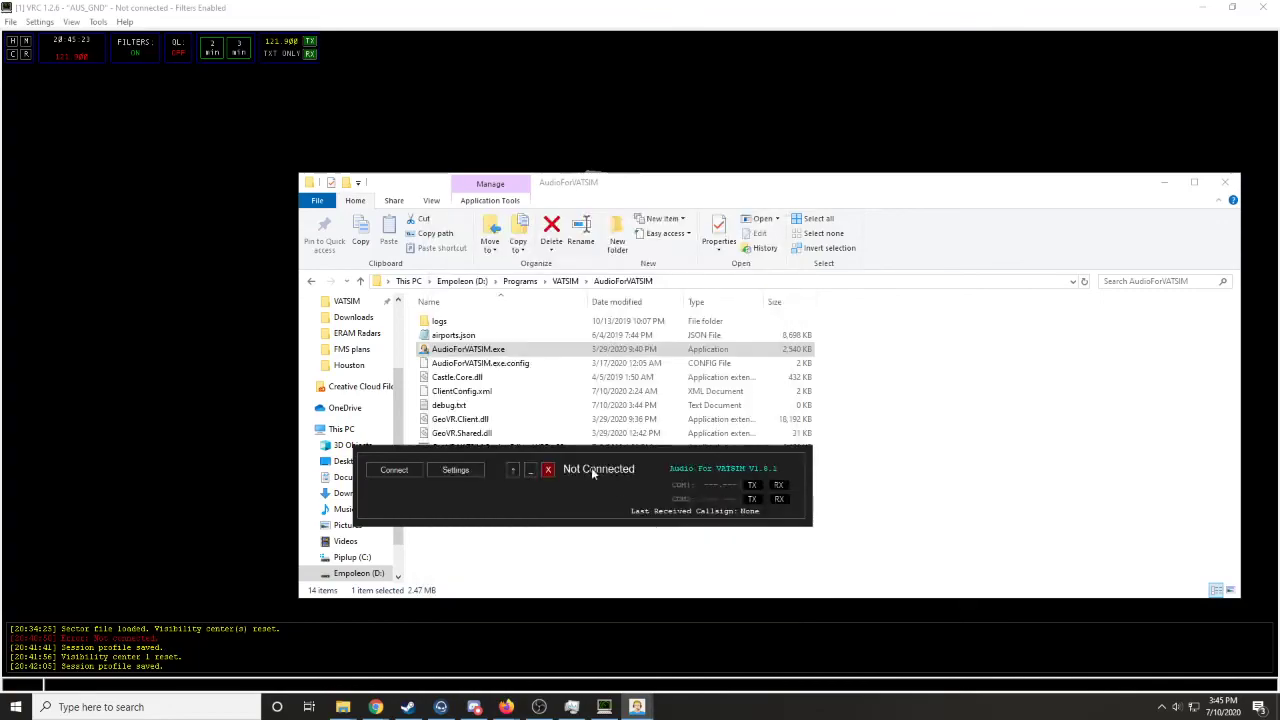
pyautogui.click(552, 473)
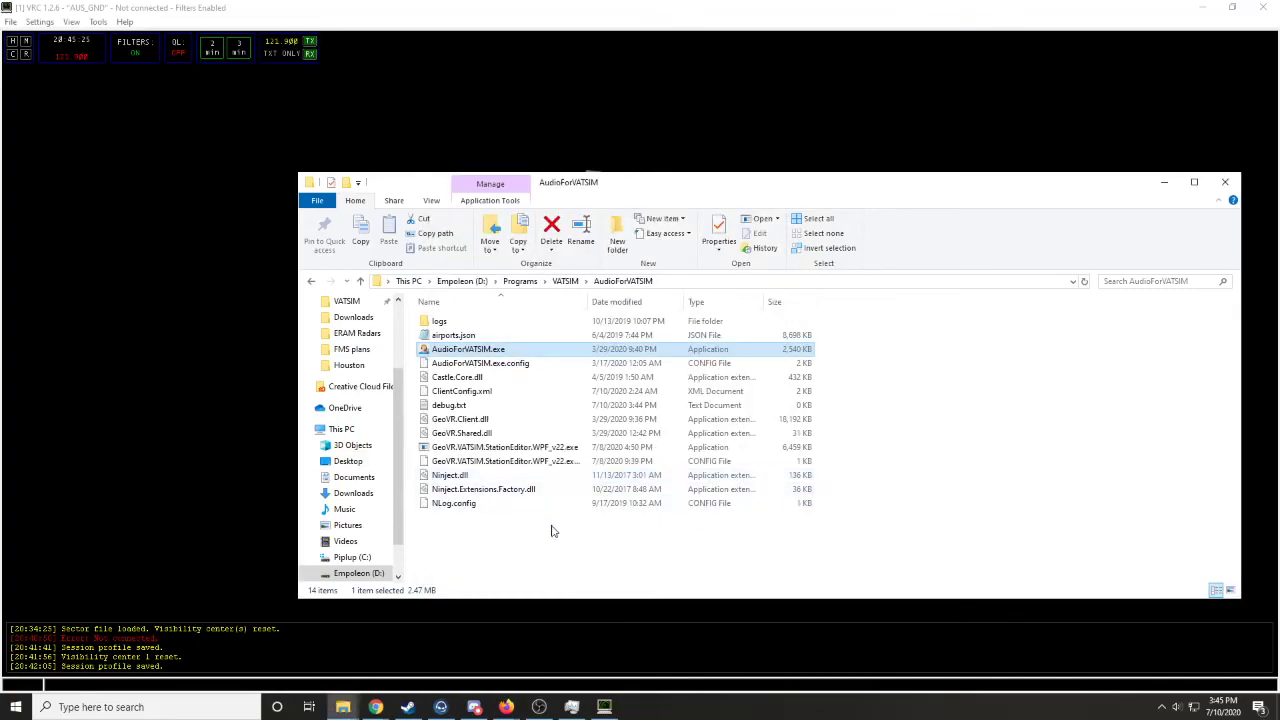
# - Switch to VRC, open the flight plan for callsign SWA123 with a dot command, and move its window over the airport diagram
pyautogui.click(2, 477)
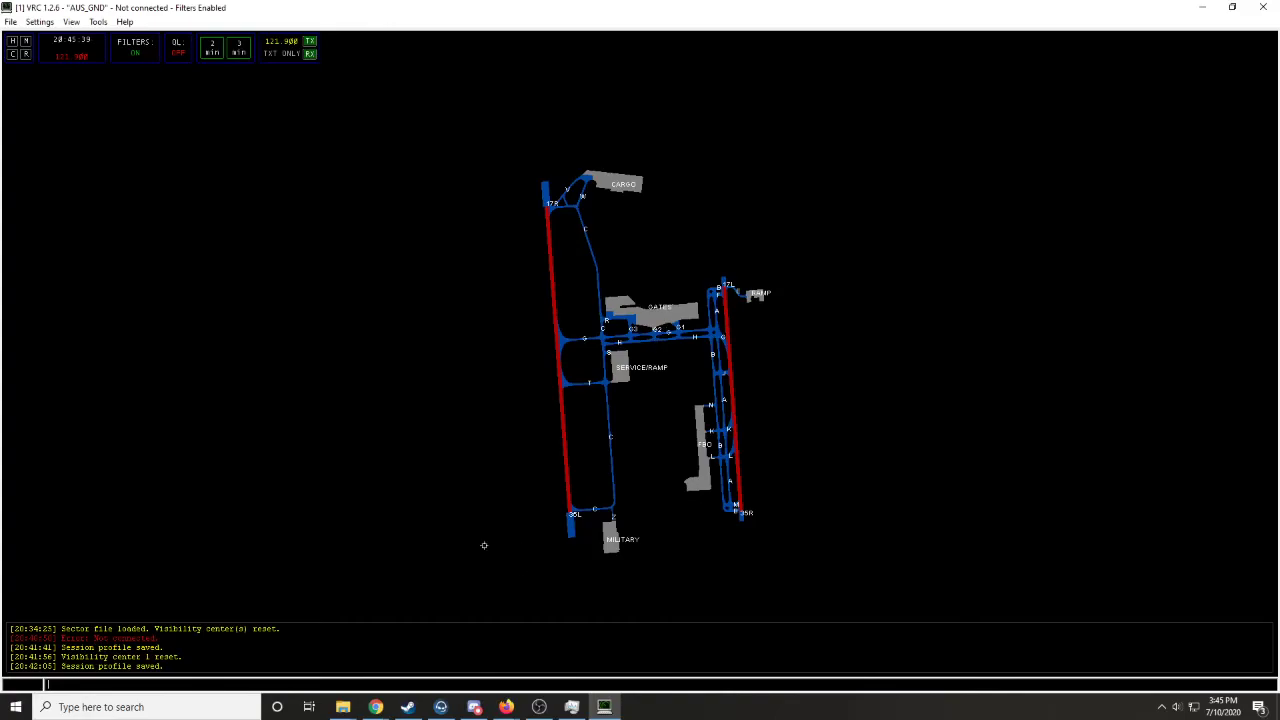
pyautogui.write('.55 SWA123')
pyautogui.press('Return')
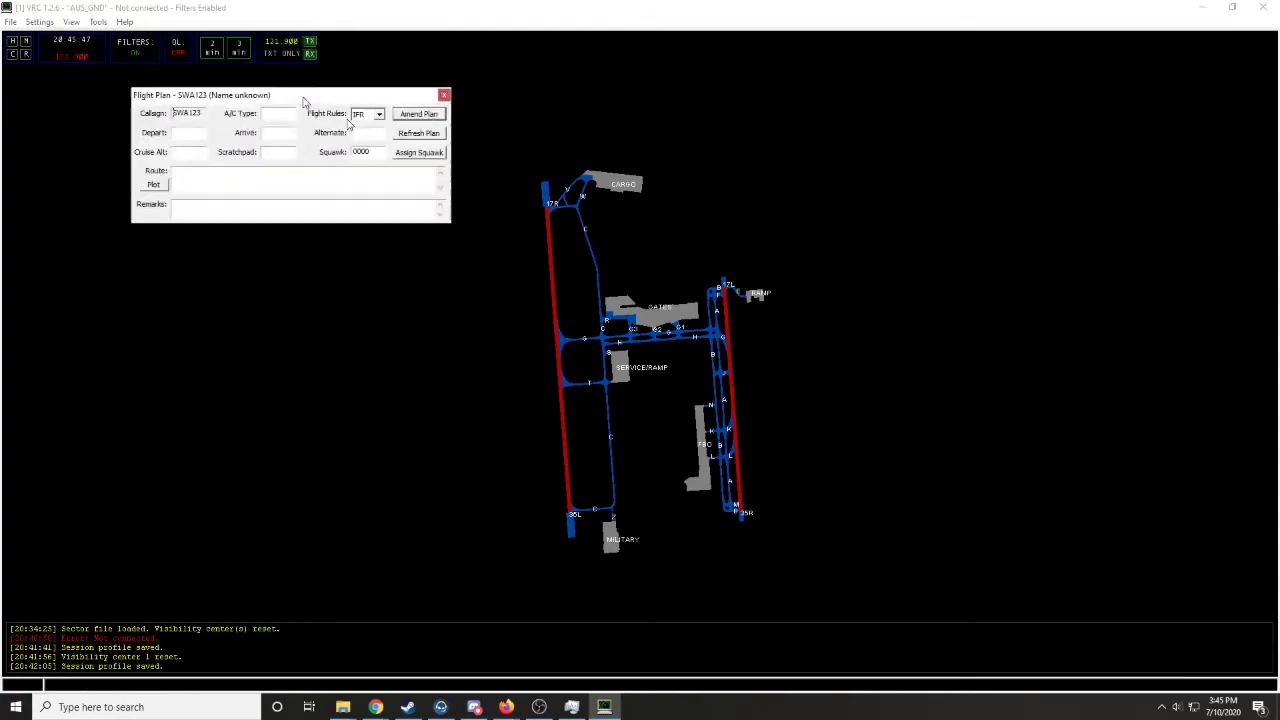
pyautogui.moveTo(209, 47); pyautogui.dragTo(686, 303)
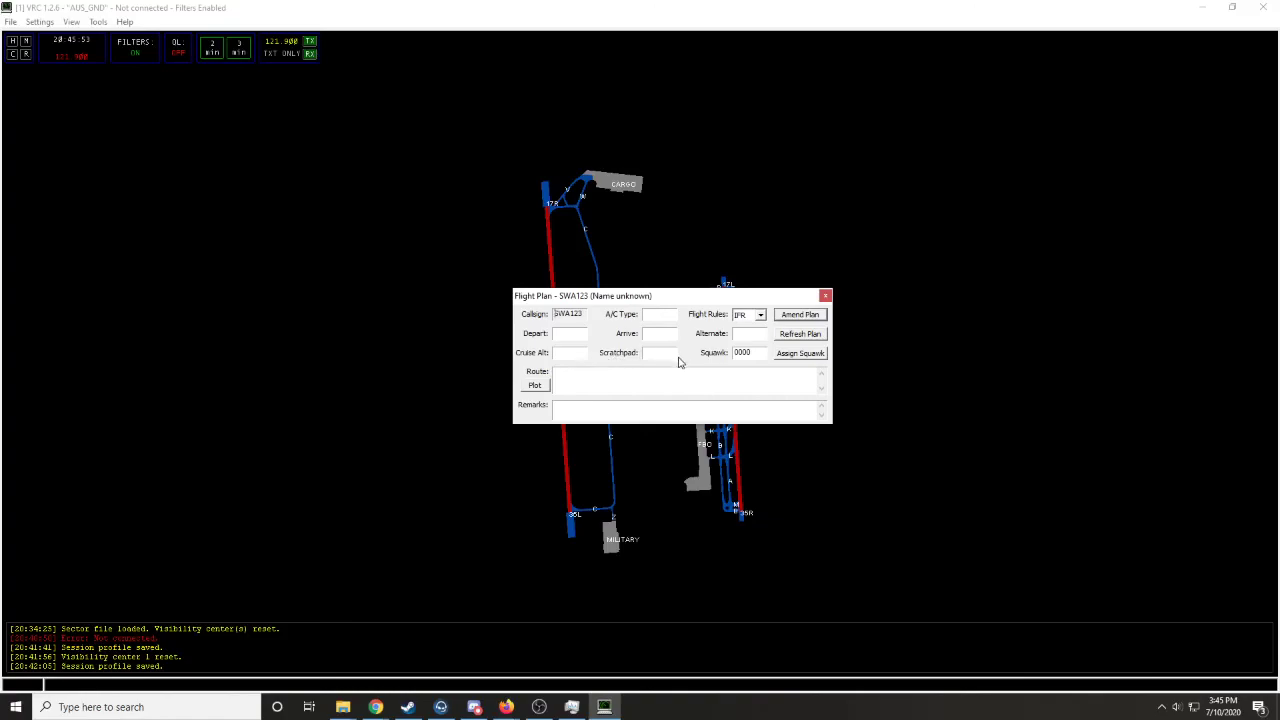
# - Try to assign a squawk code to SWA123, examine the departure, arrival and flight rules fields keeping IFR, and close the flight plan
pyautogui.click(787, 358)
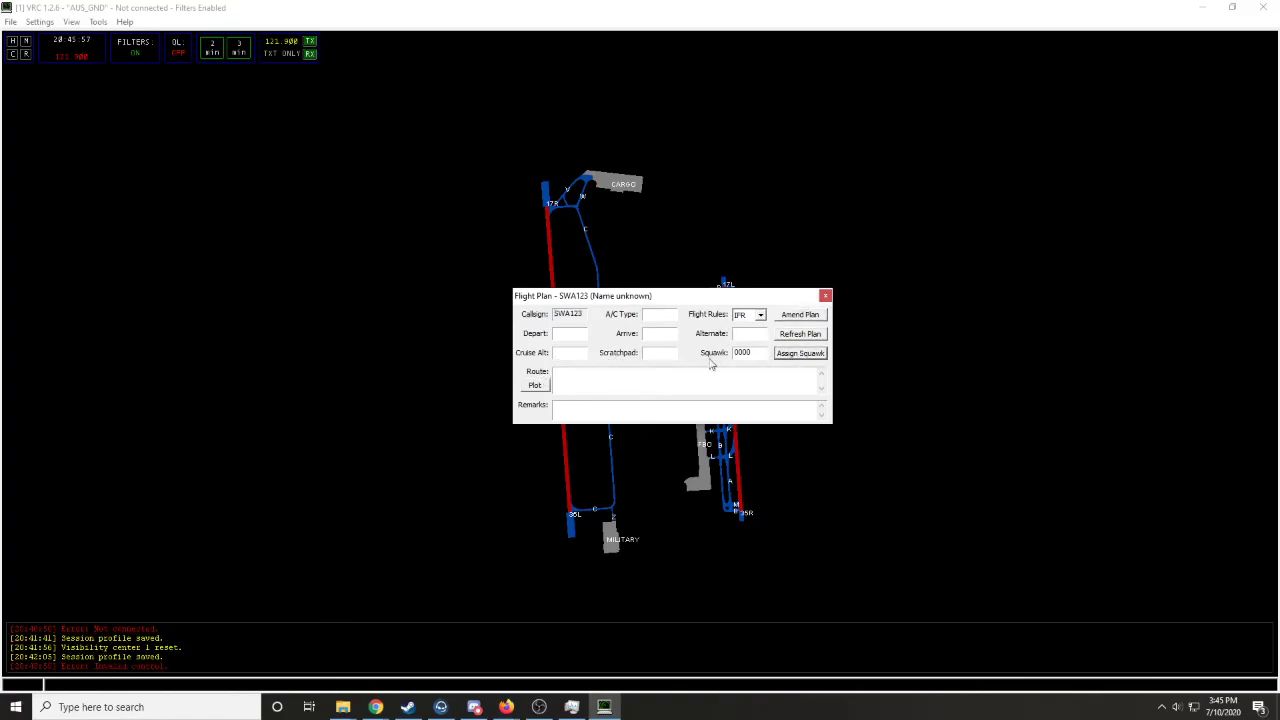
pyautogui.click(566, 334)
pyautogui.click(673, 338)
pyautogui.click(746, 315)
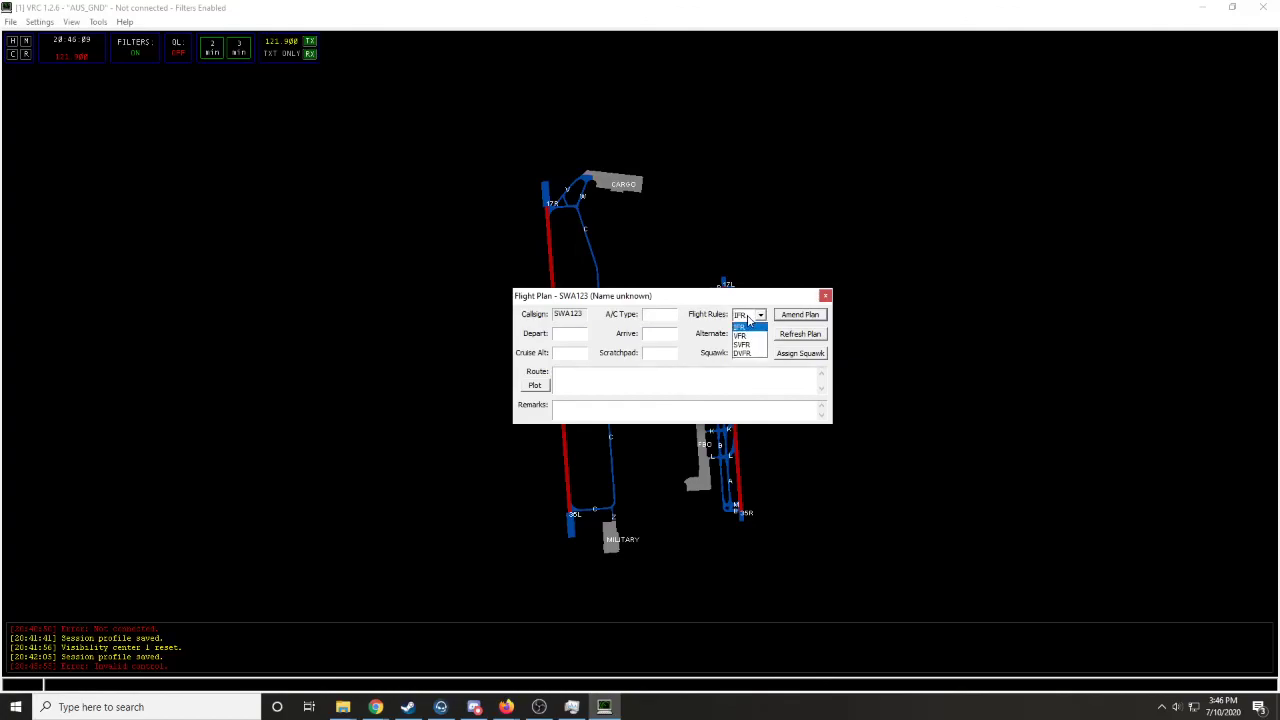
pyautogui.click(740, 327)
pyautogui.click(825, 296)
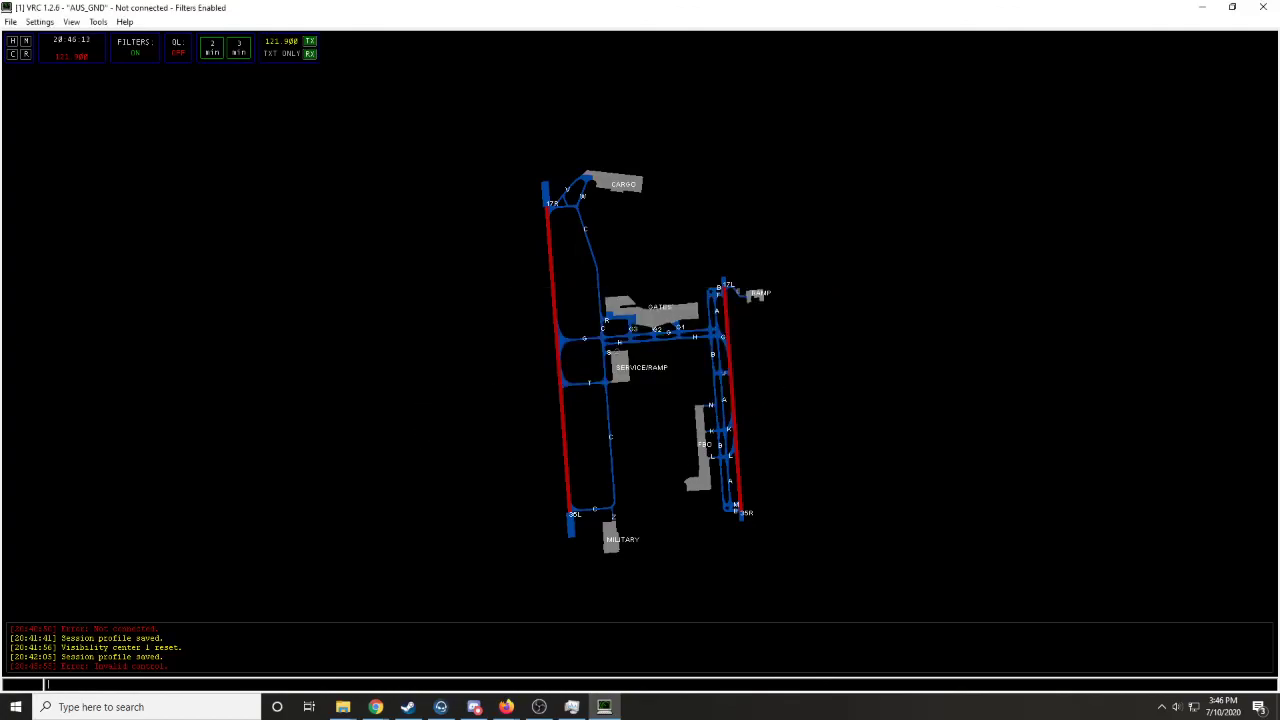